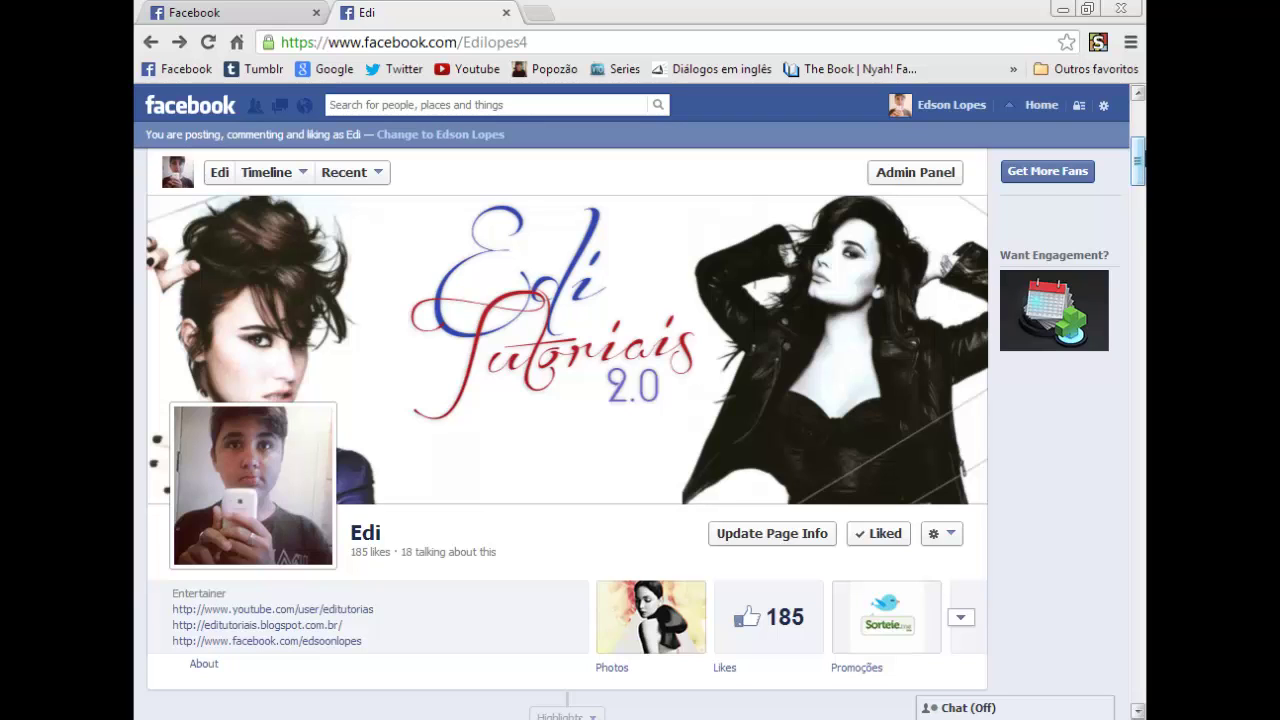
Look over the Facebook page, switch to Photoshop and examine the Jennifer1.psd cover and its layers.
drag(1137, 168, 1137, 176)
drag(658, 340, 658, 340)
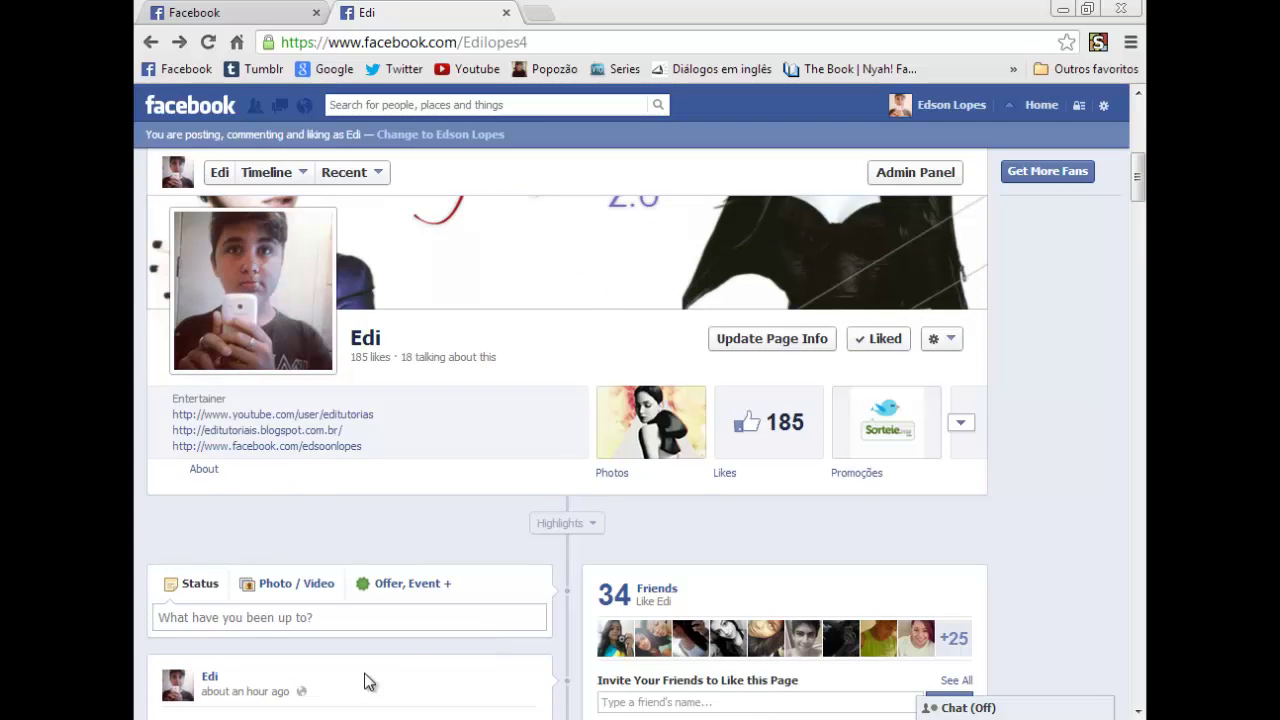
key(alt+Tab)
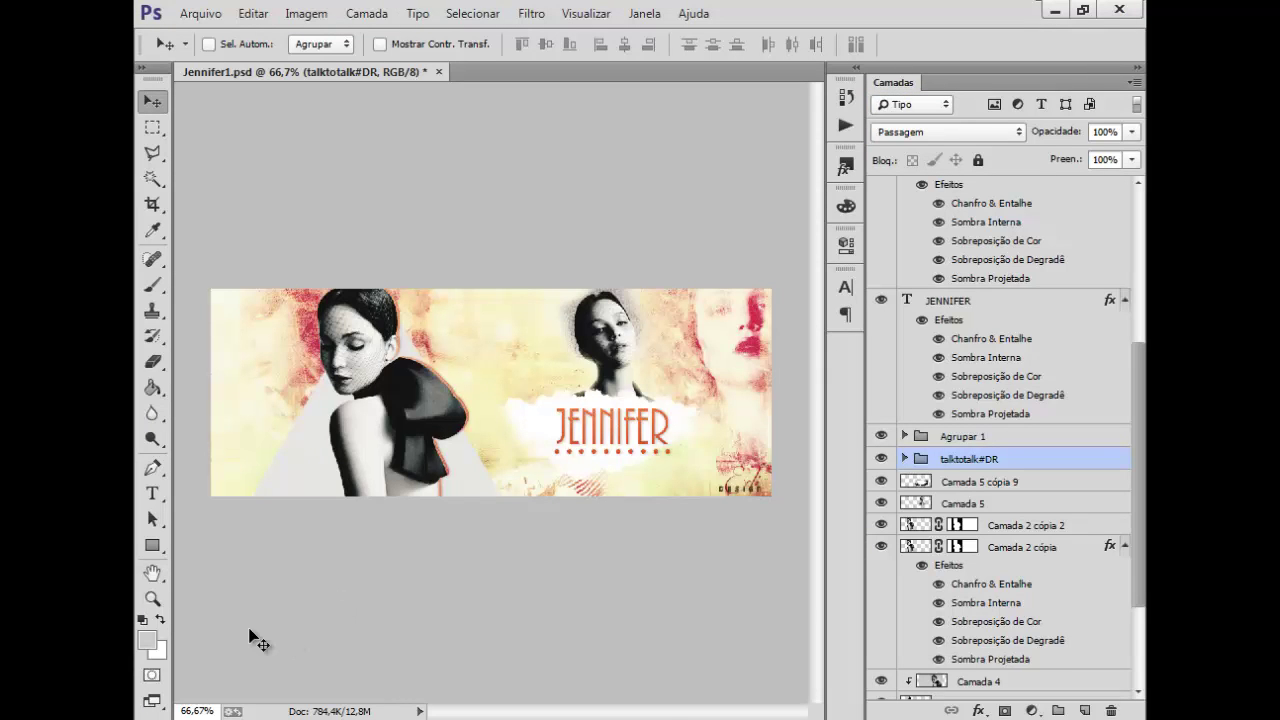
key(ctrl+plus)
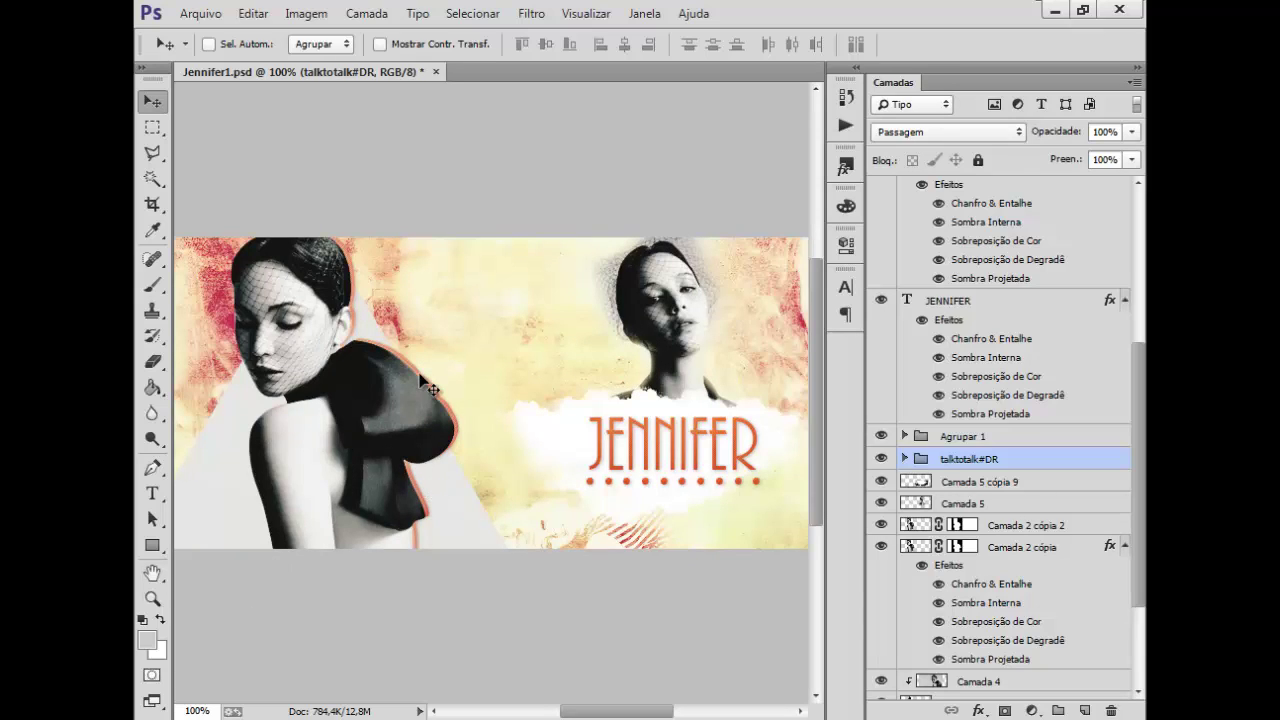
click(1004, 440)
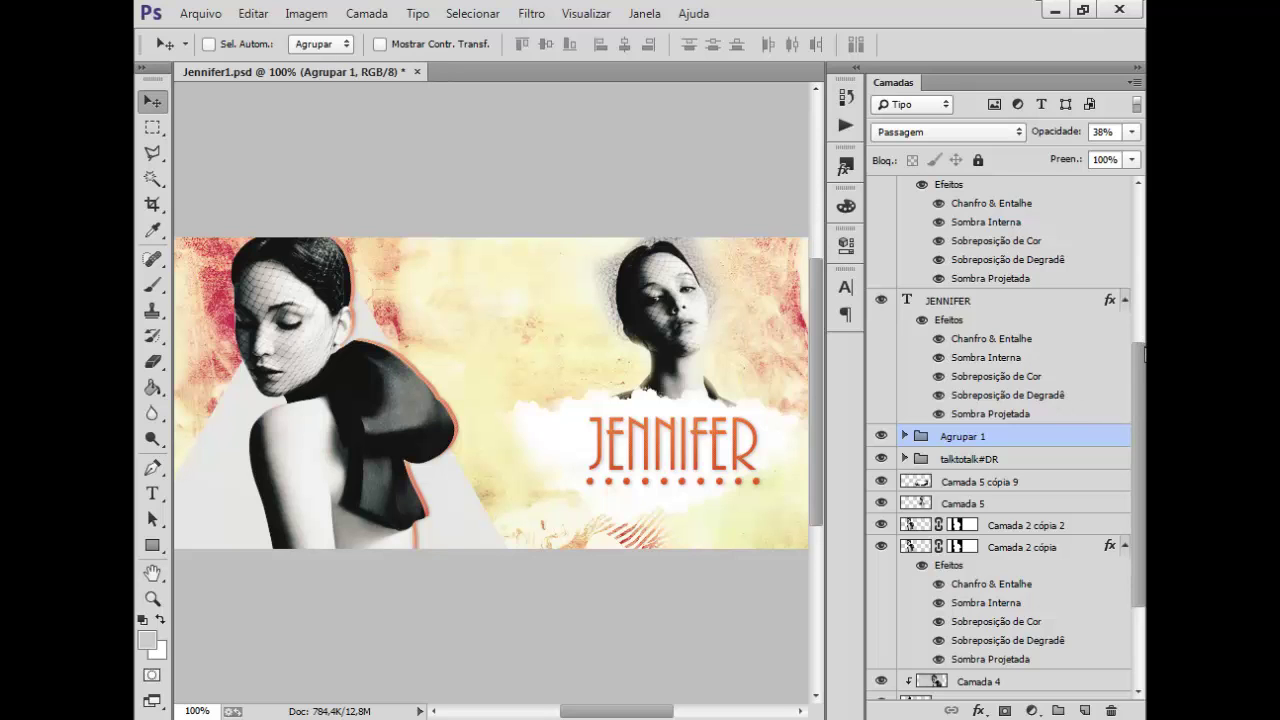
drag(1144, 357, 1144, 205)
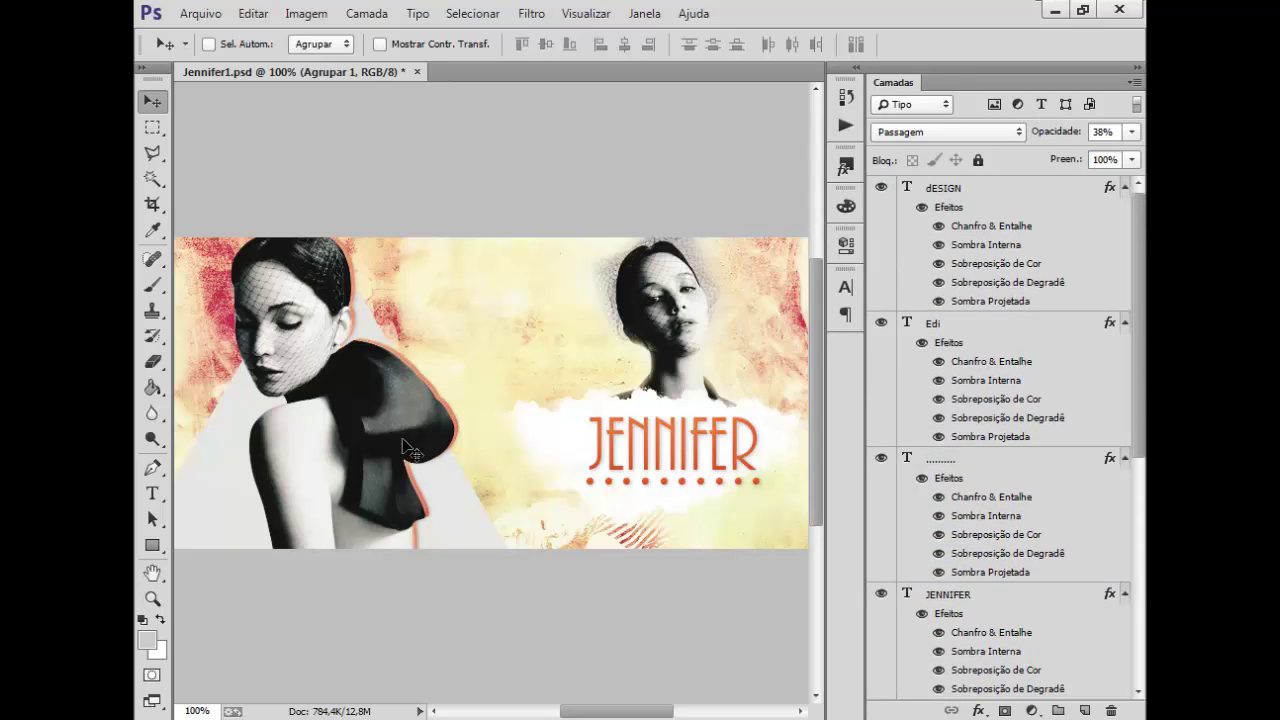
drag(586, 713, 560, 713)
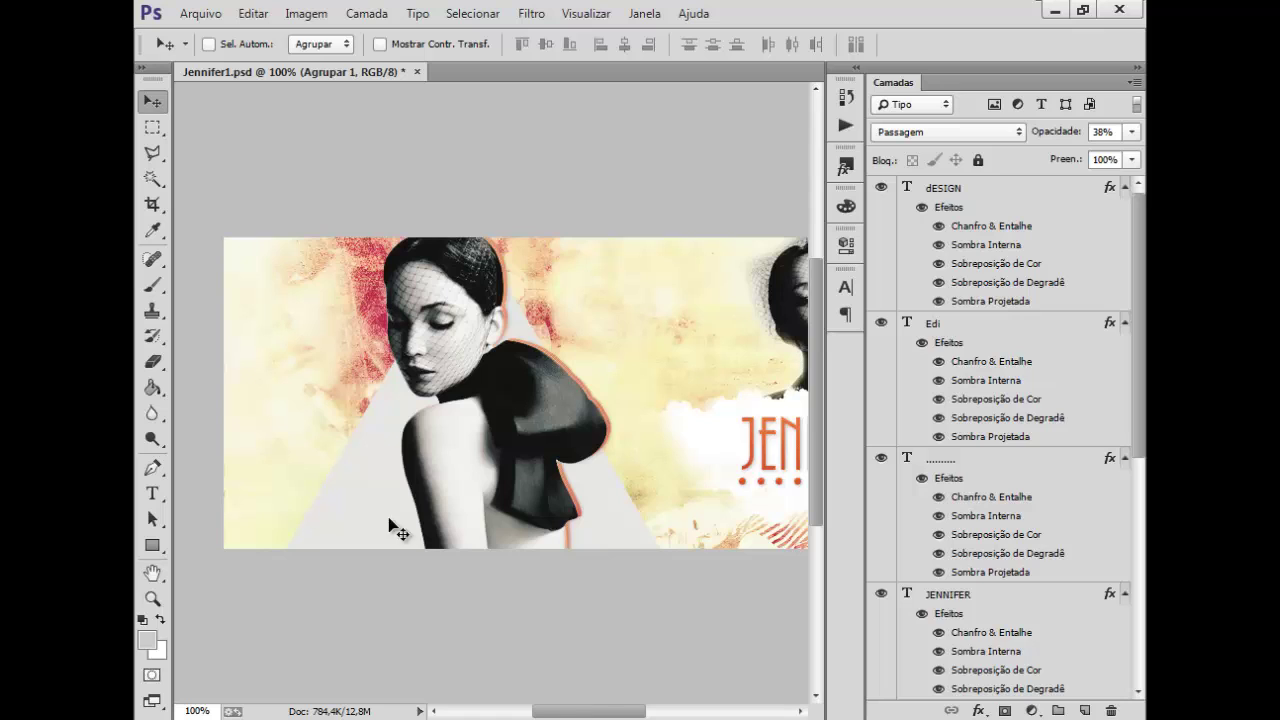
drag(567, 712, 577, 713)
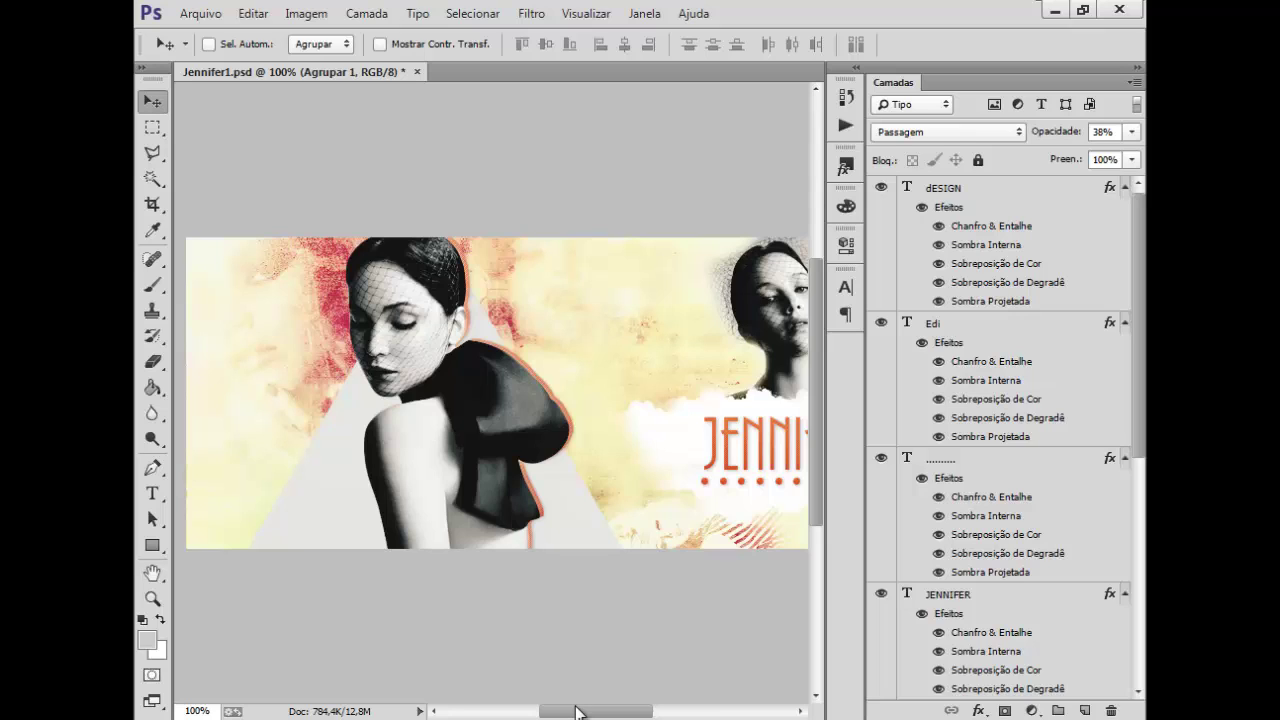
drag(576, 712, 603, 704)
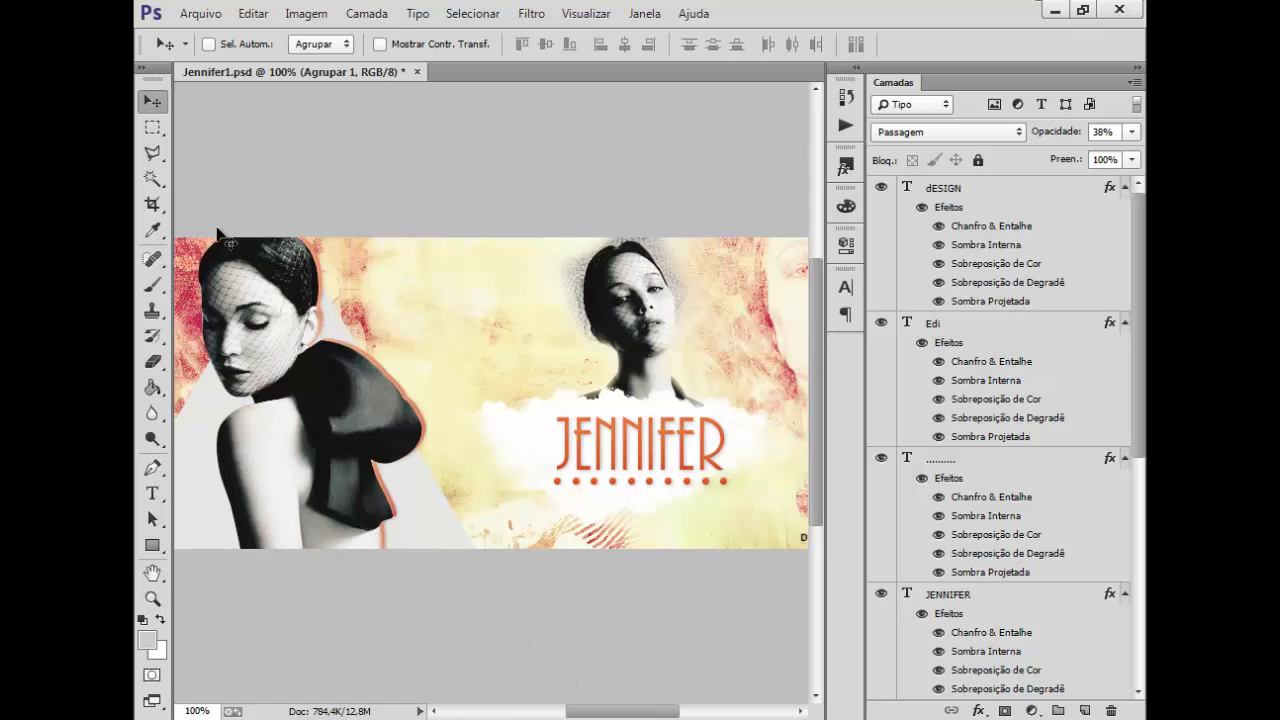
Create a new transparent document 850 pixels wide and 315 pixels high.
click(195, 13)
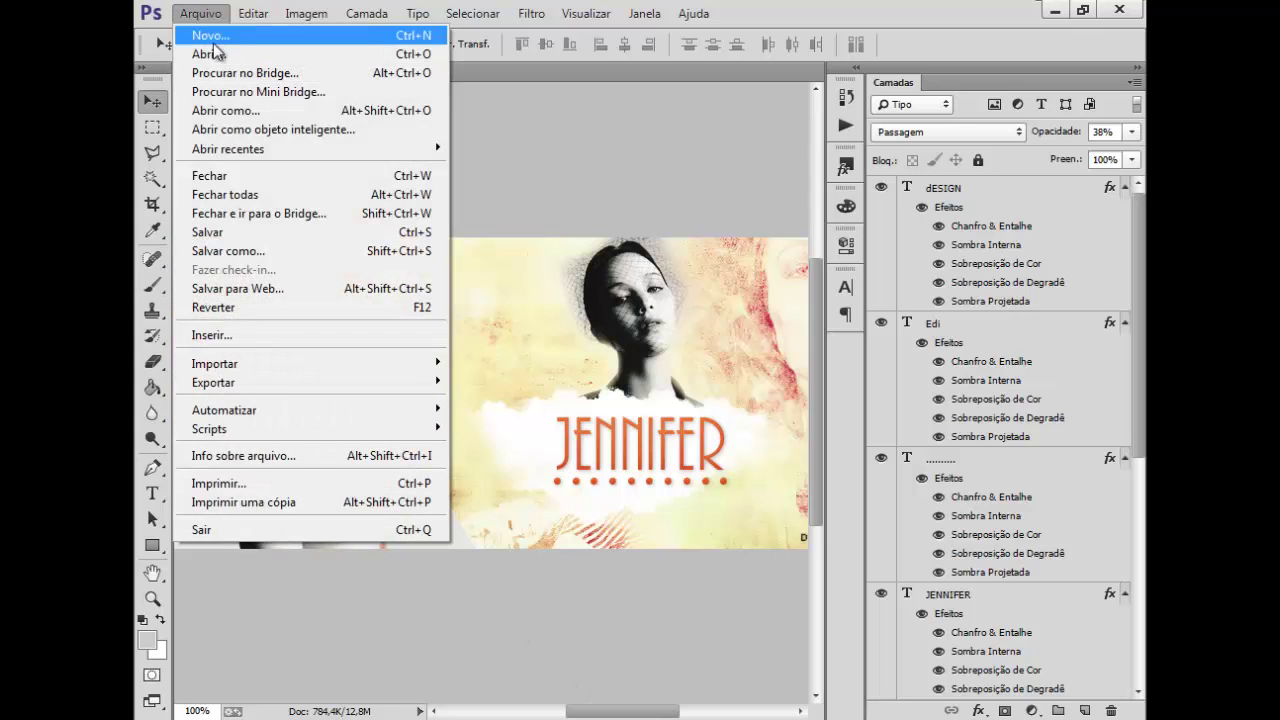
click(212, 35)
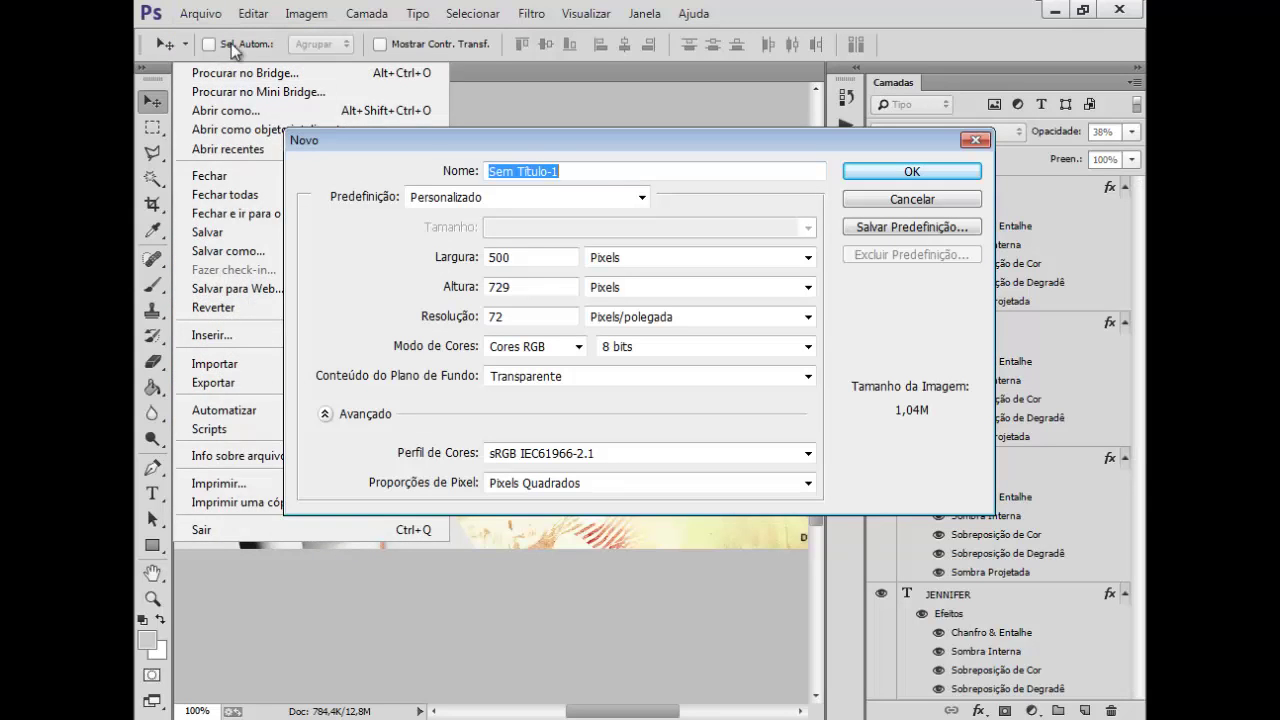
click(520, 257)
drag(520, 257, 476, 257)
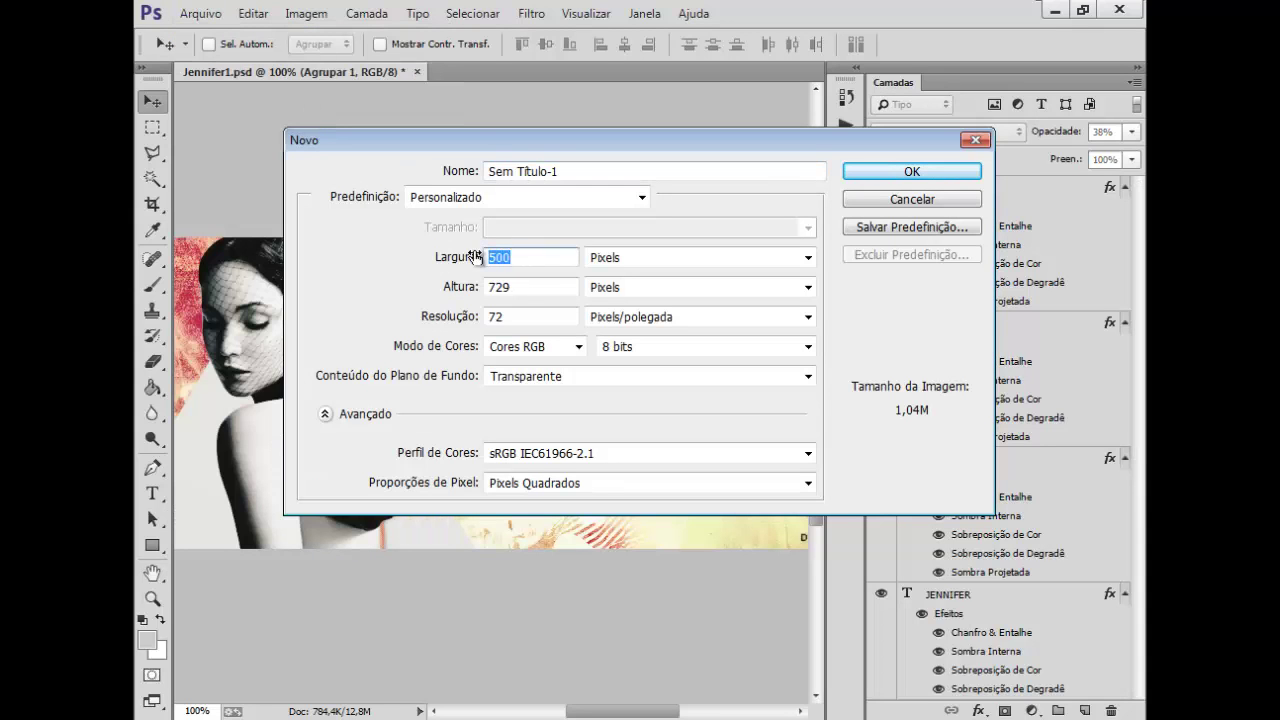
text(850)
key(Tab)
key(Tab)
text(315)
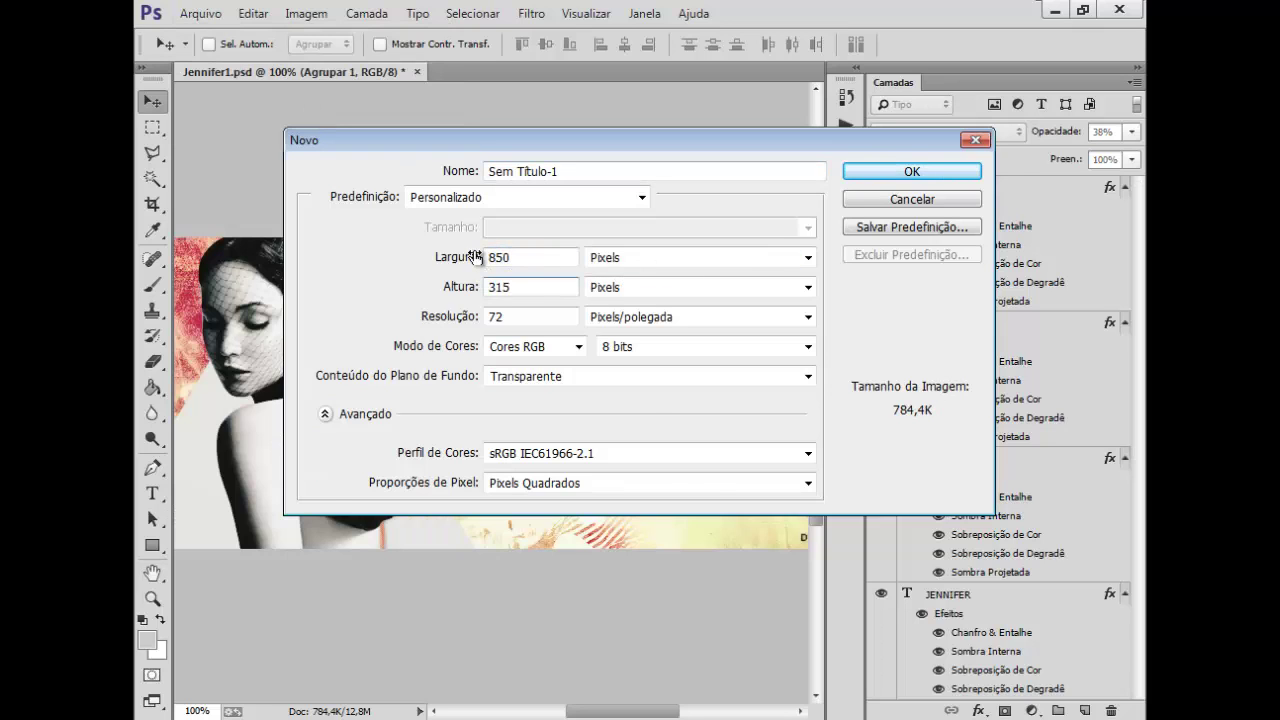
key(Return)
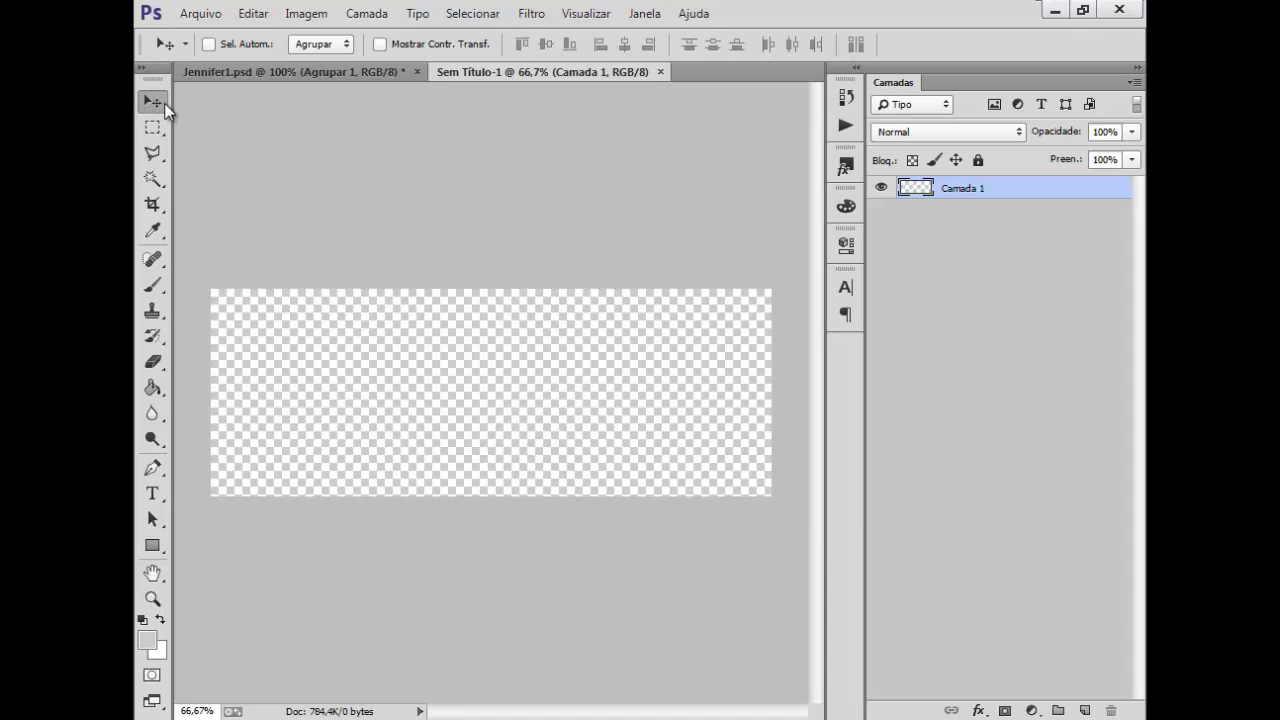
Open the Fundo image from the tutorial folder.
key(ctrl+plus)
key(ctrl+minus)
click(214, 13)
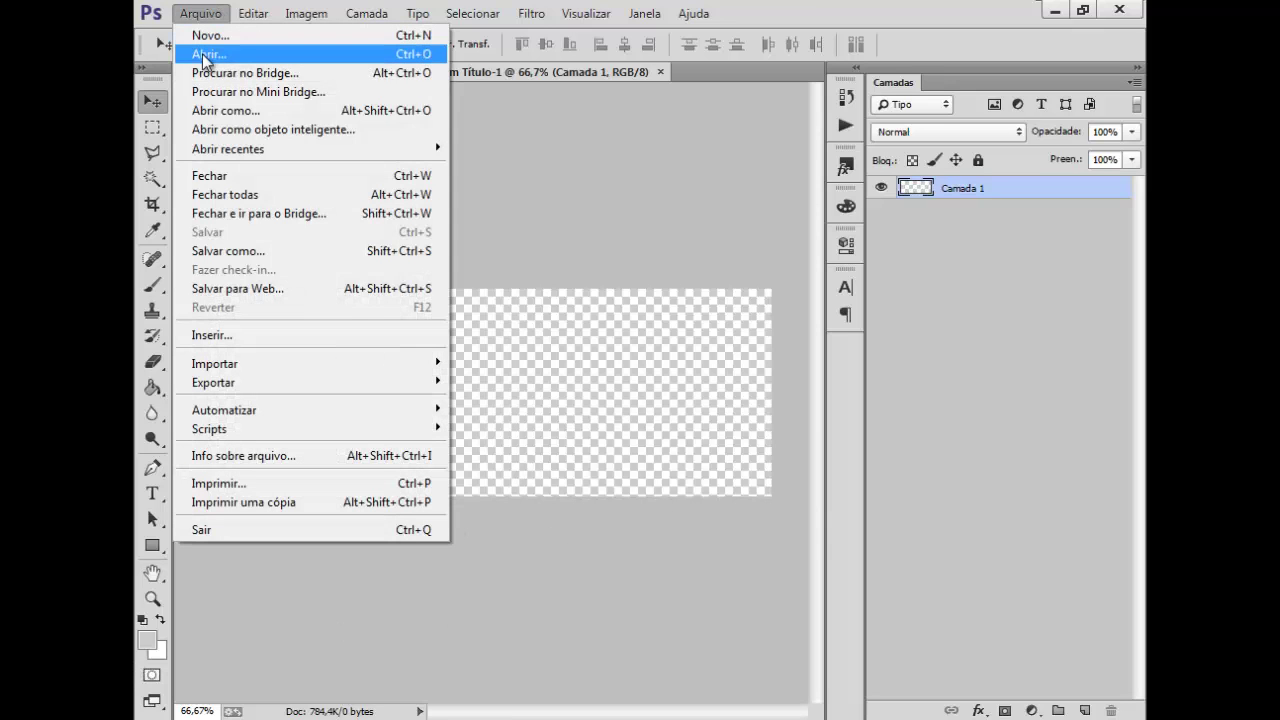
click(205, 57)
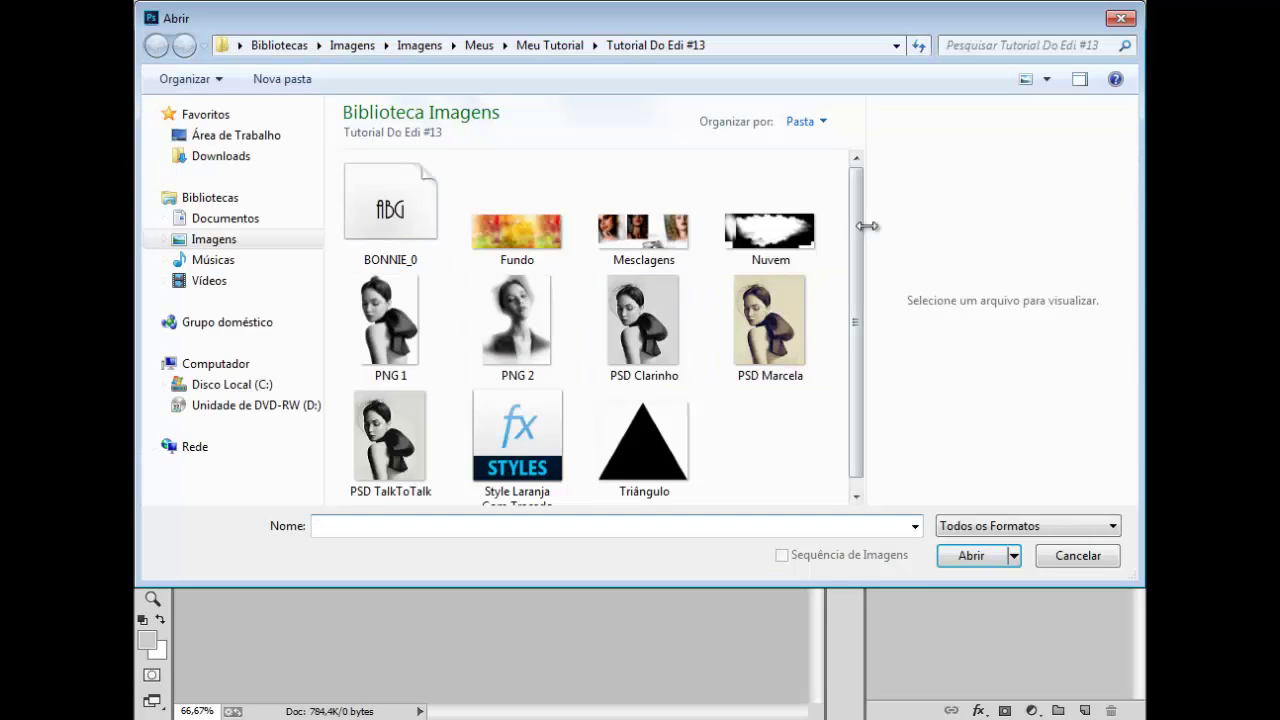
click(524, 218)
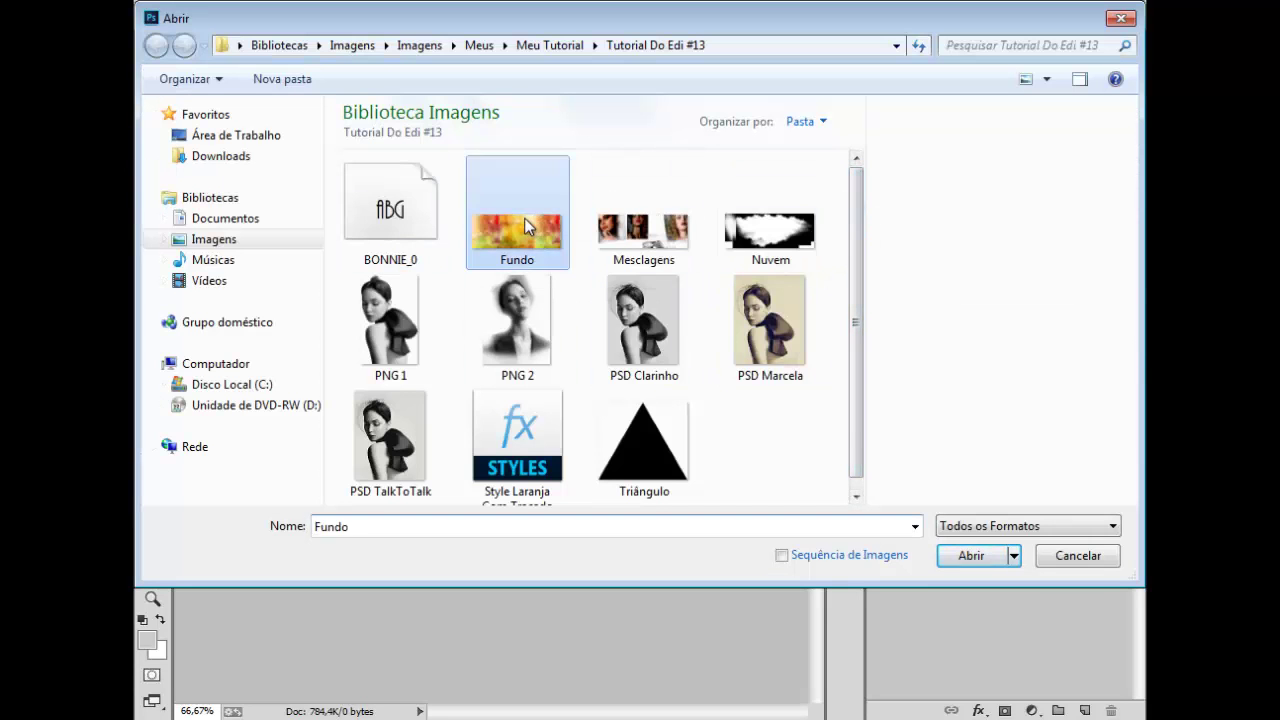
click(971, 556)
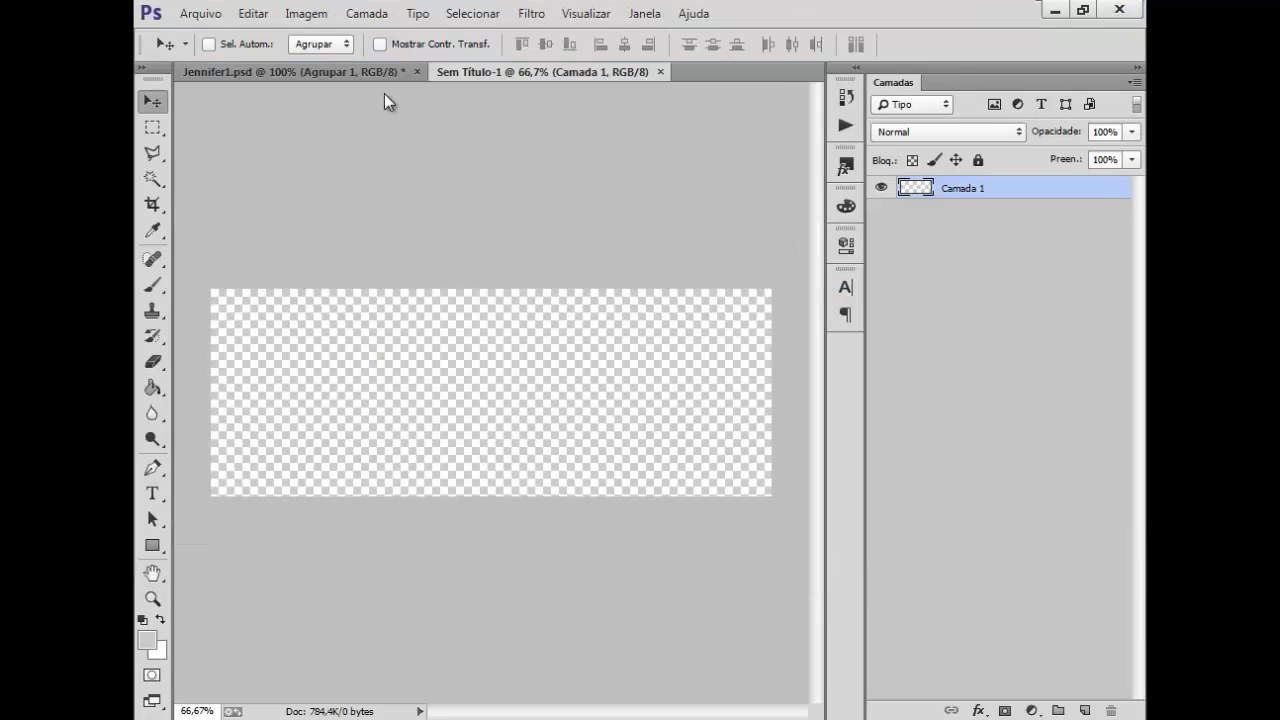
Copy the Fundo image into the new document, aligned to cover the whole canvas, and close the source file.
drag(651, 76, 644, 195)
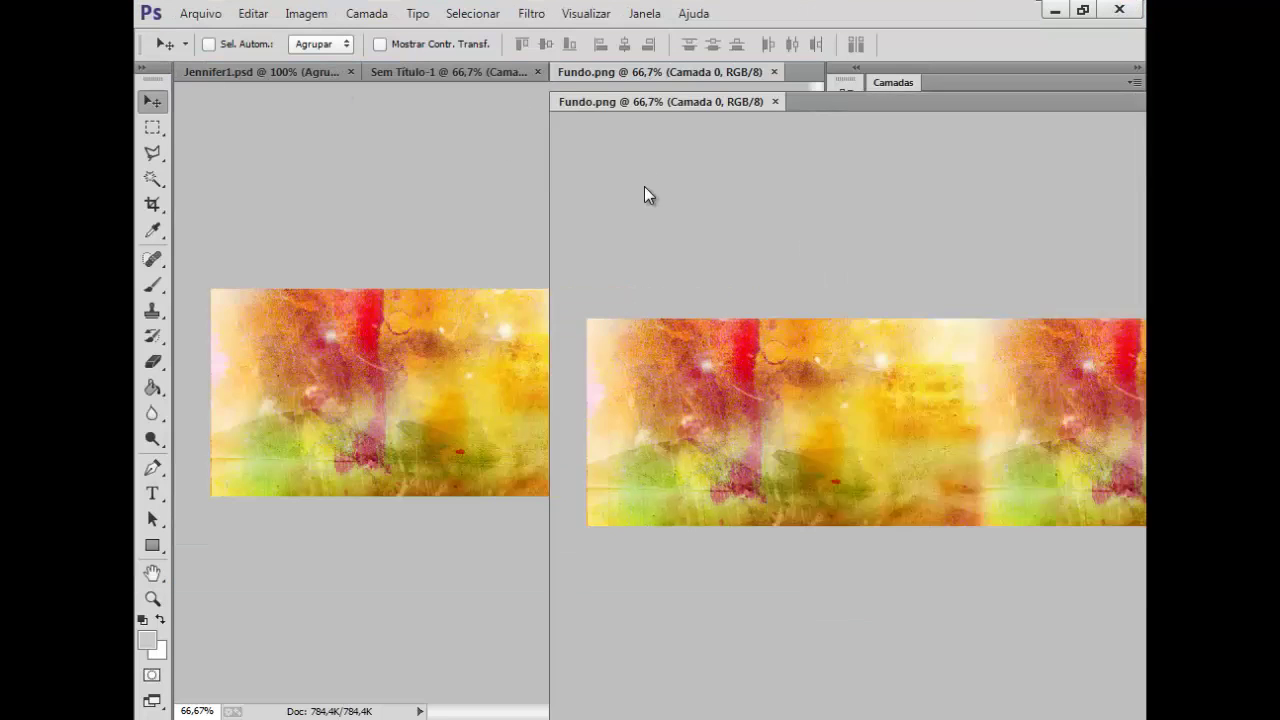
drag(663, 377, 414, 354)
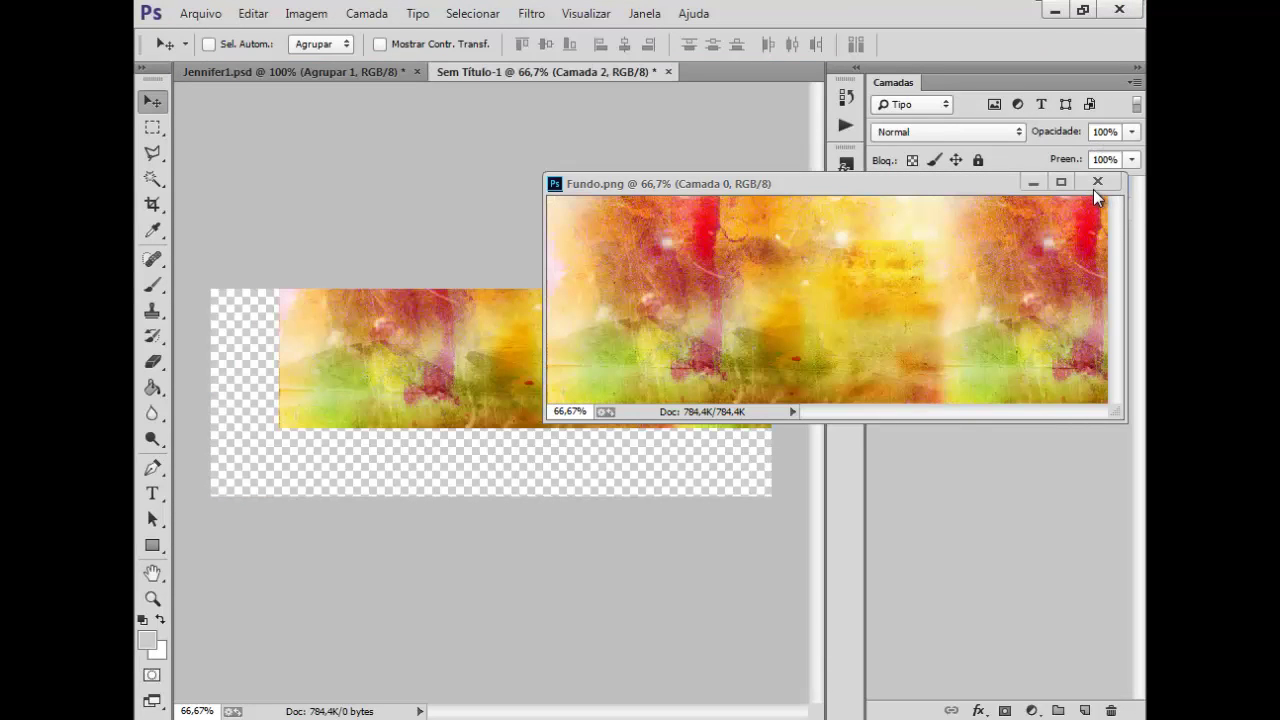
click(1095, 185)
drag(712, 320, 641, 389)
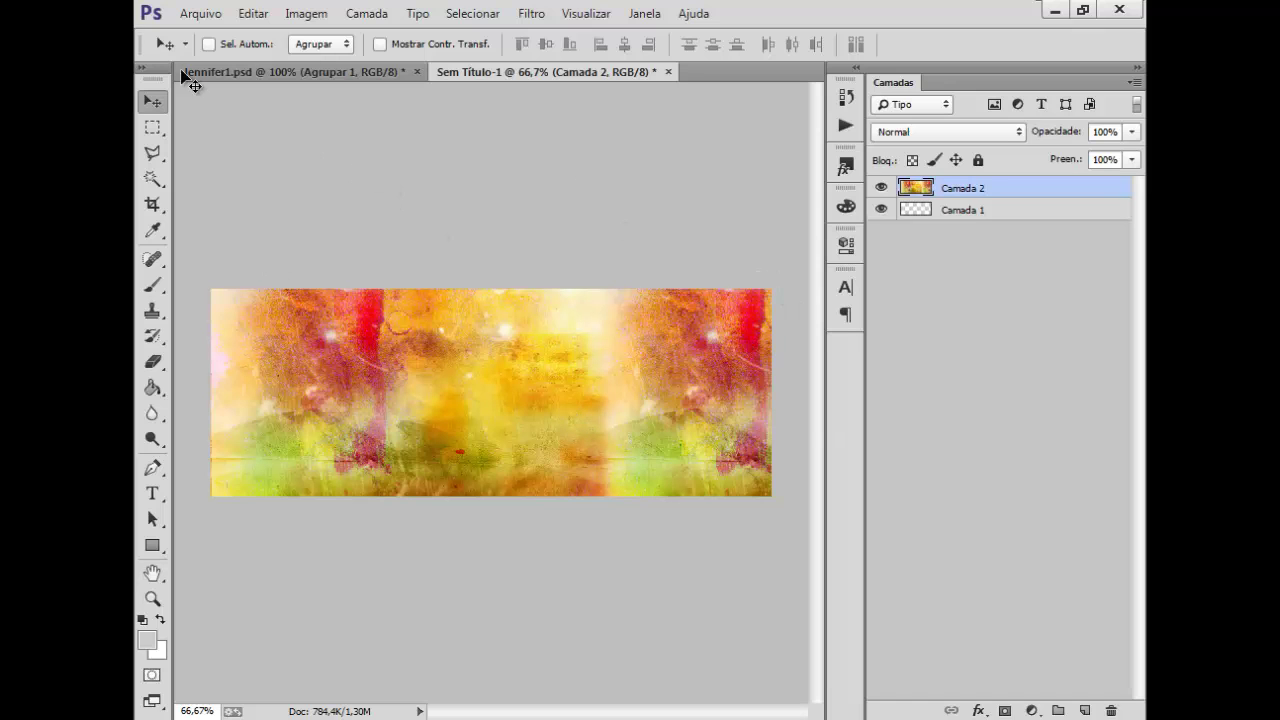
Open the Mesclagens image from the tutorial folder and inspect its blended portraits up close.
click(205, 13)
click(222, 53)
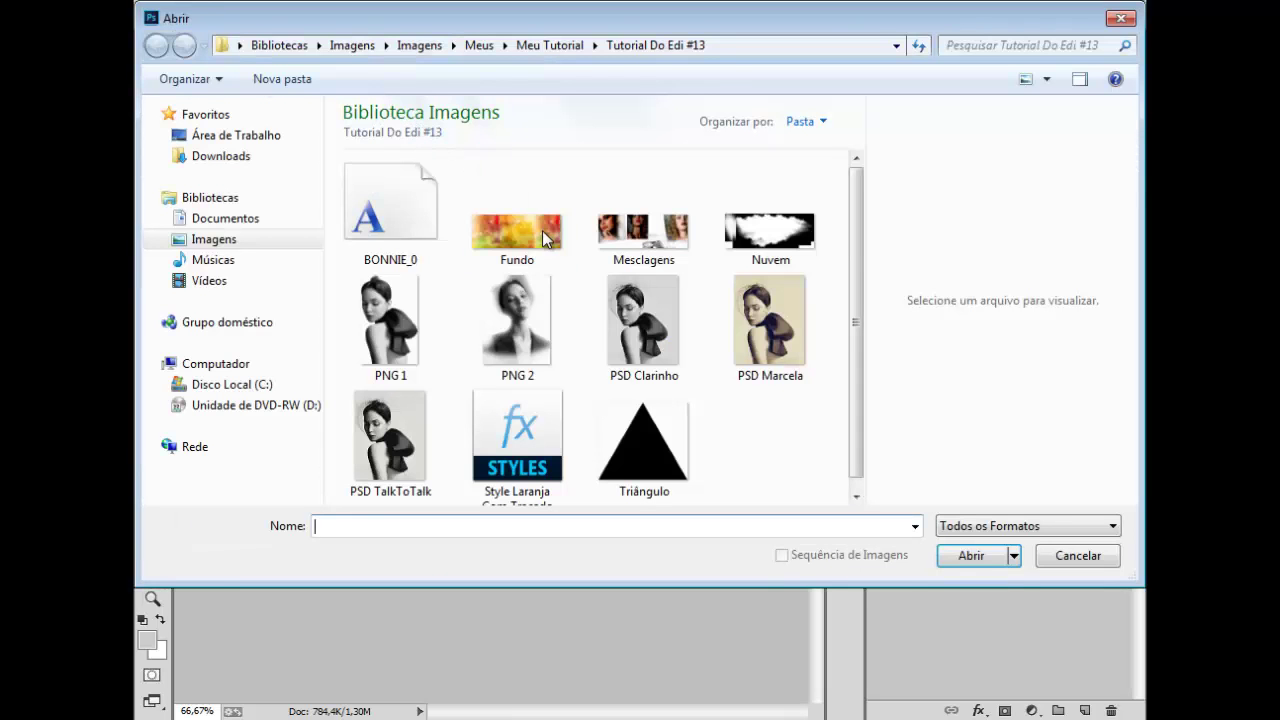
click(650, 240)
click(985, 556)
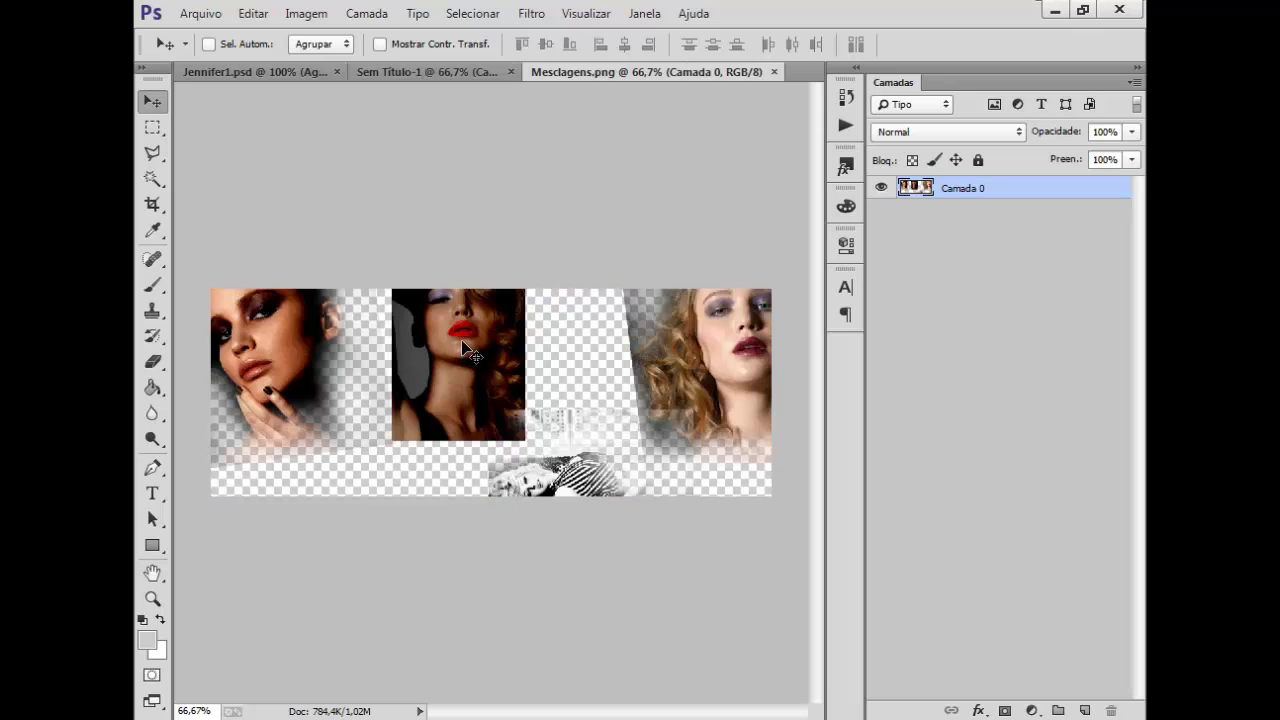
key(ctrl+plus)
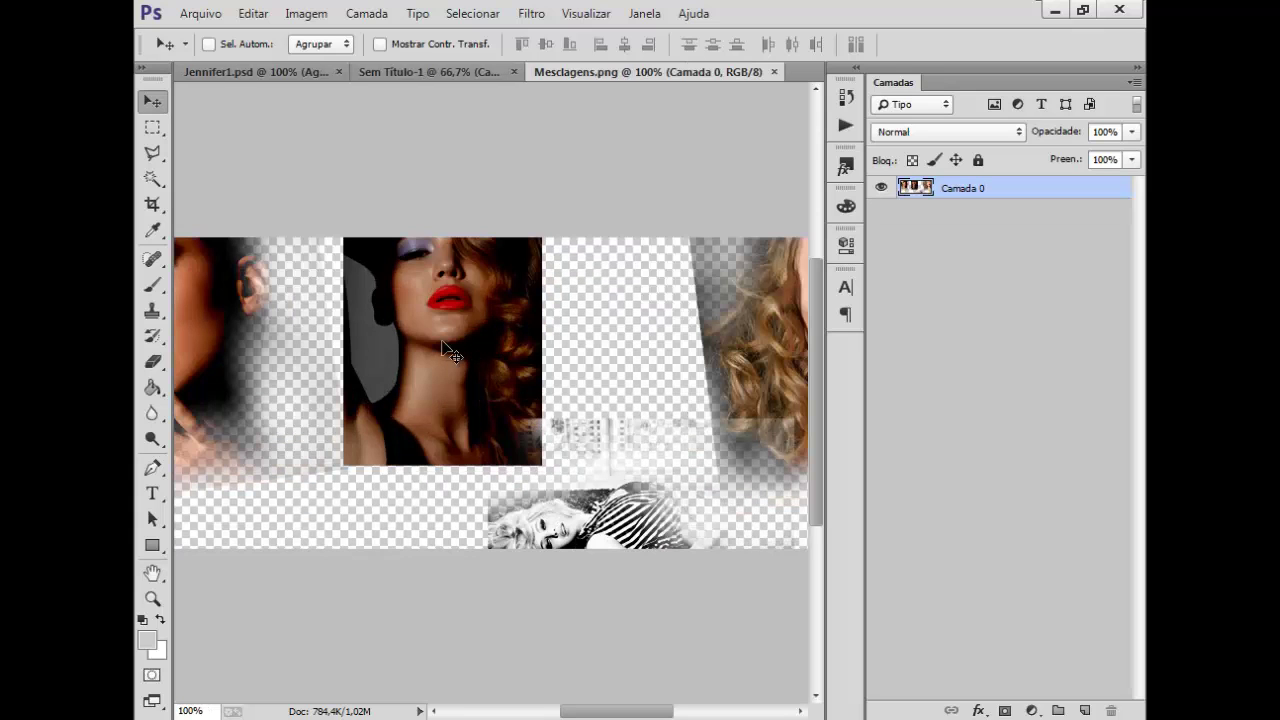
key(ctrl+minus)
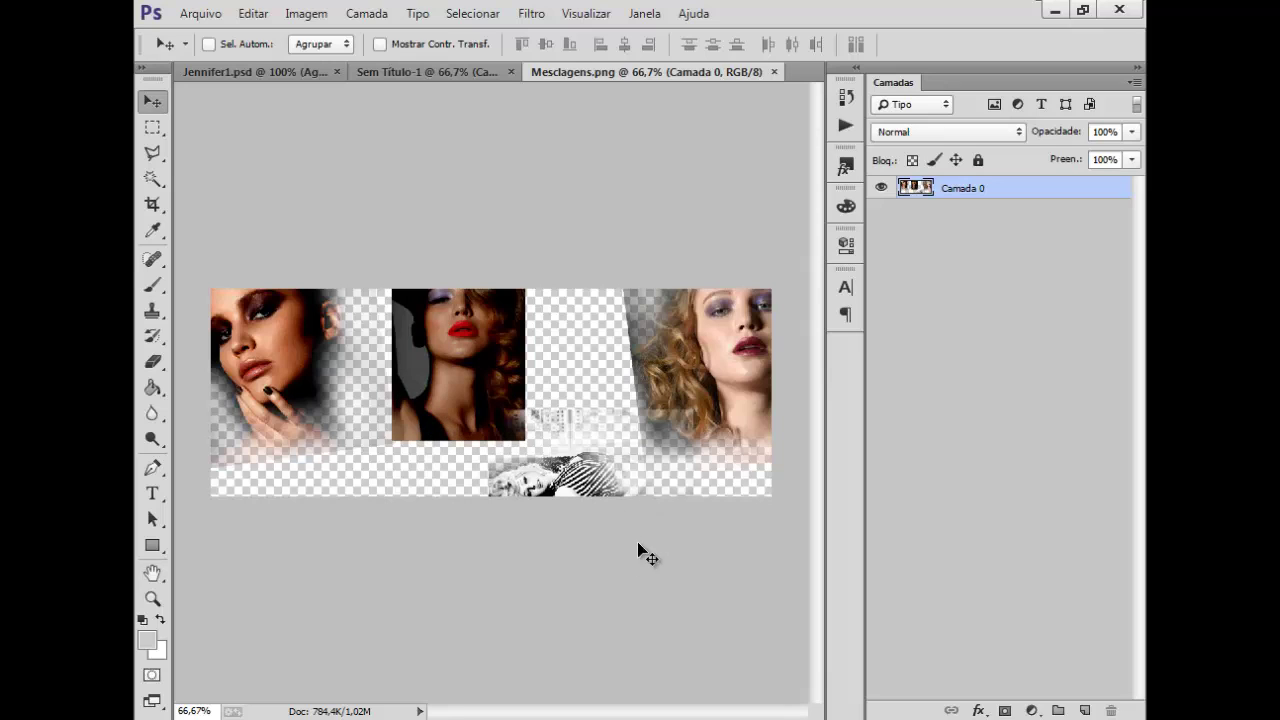
Compare the finished Jennifer1.psd cover with the Mesclagens portraits and the new document's background.
click(266, 73)
drag(585, 712, 557, 712)
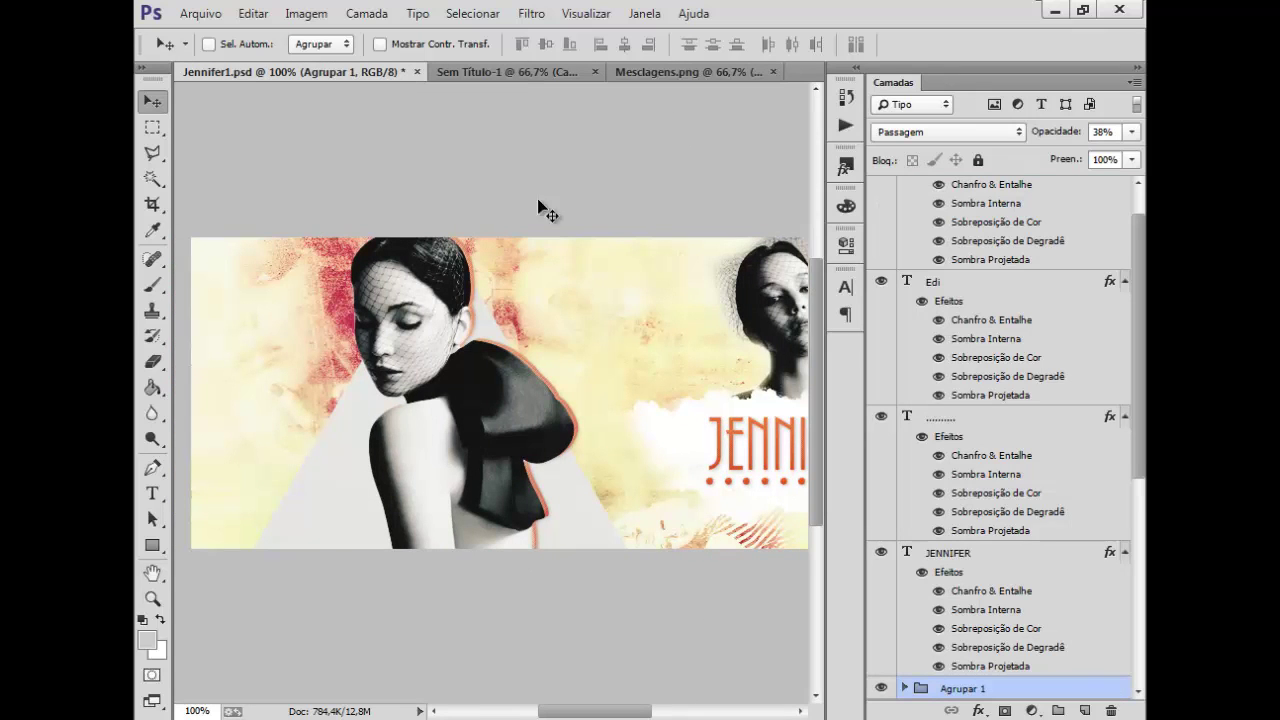
click(722, 73)
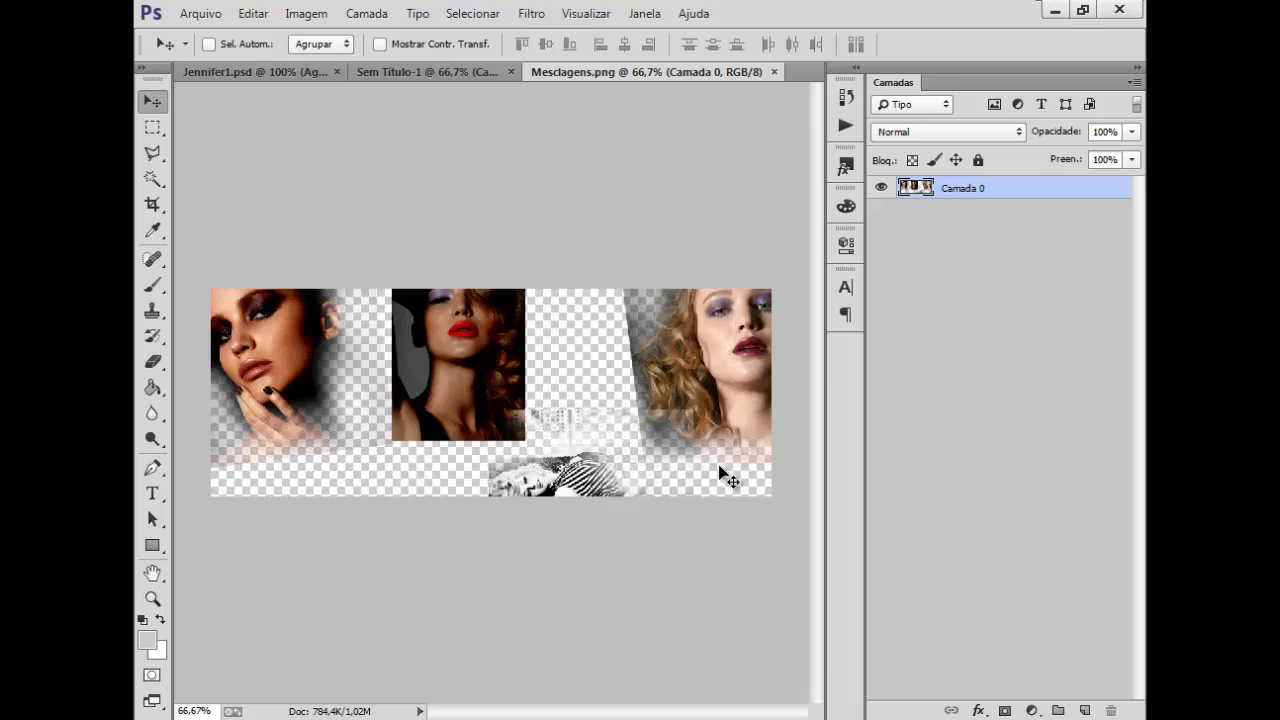
click(299, 75)
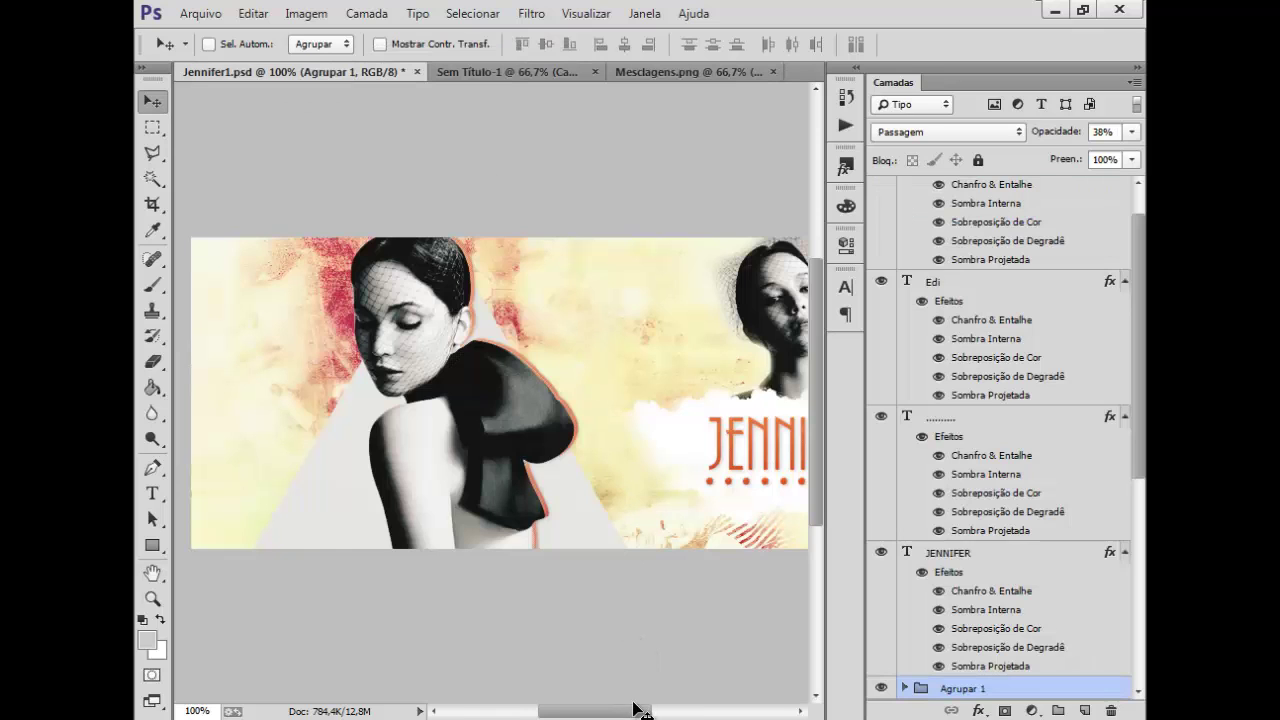
drag(640, 711, 650, 712)
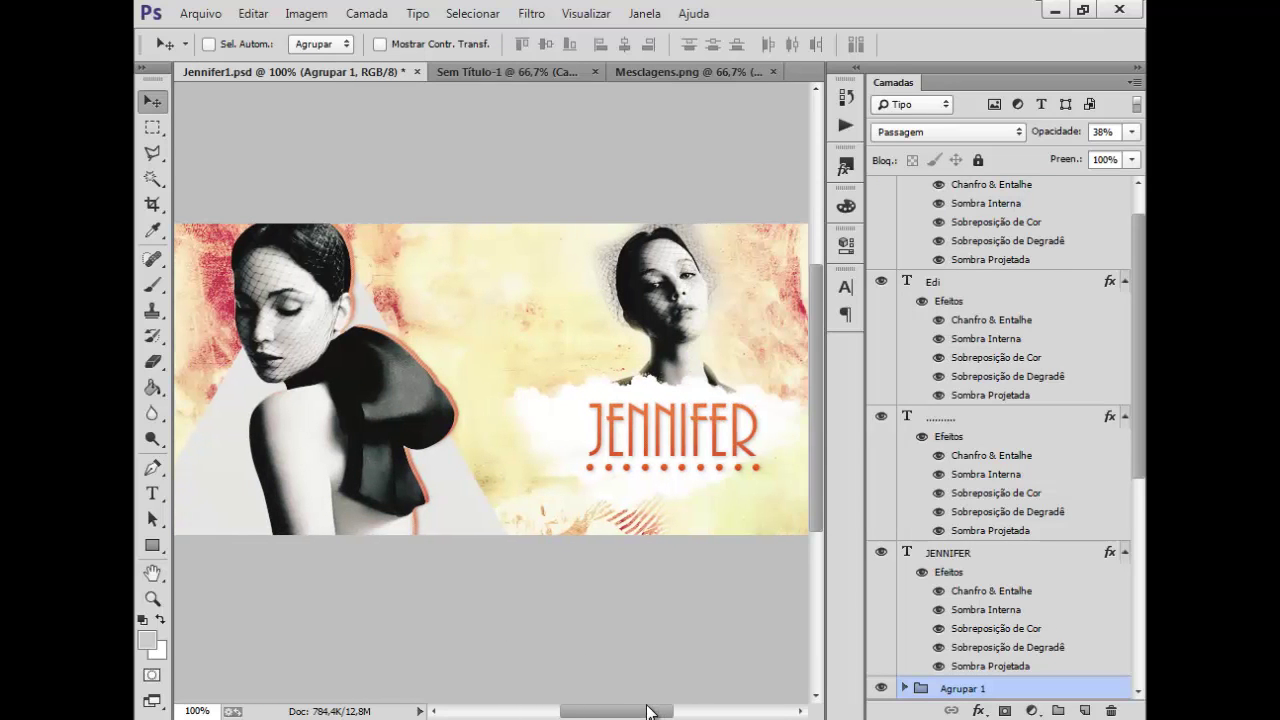
click(457, 74)
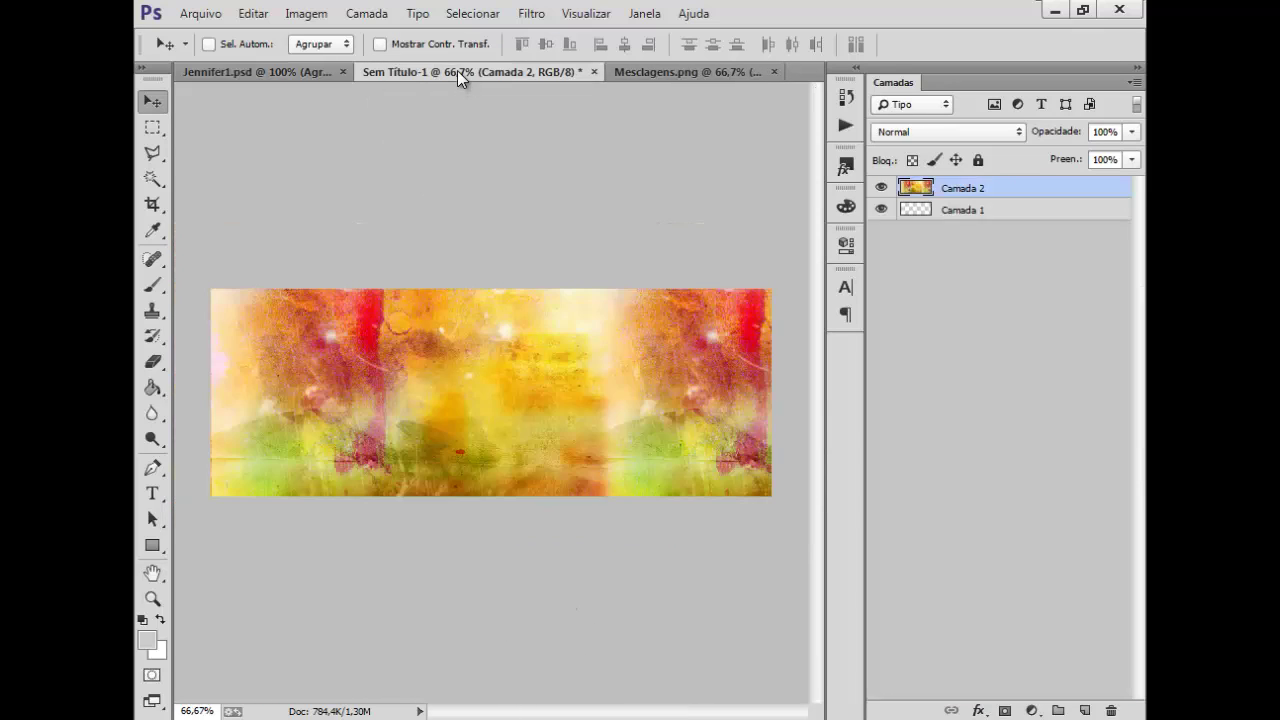
Copy the Mesclagens image into the Sem Título-1 document, aligned to the canvas, and set its layer's blend mode to Divisão.
click(655, 78)
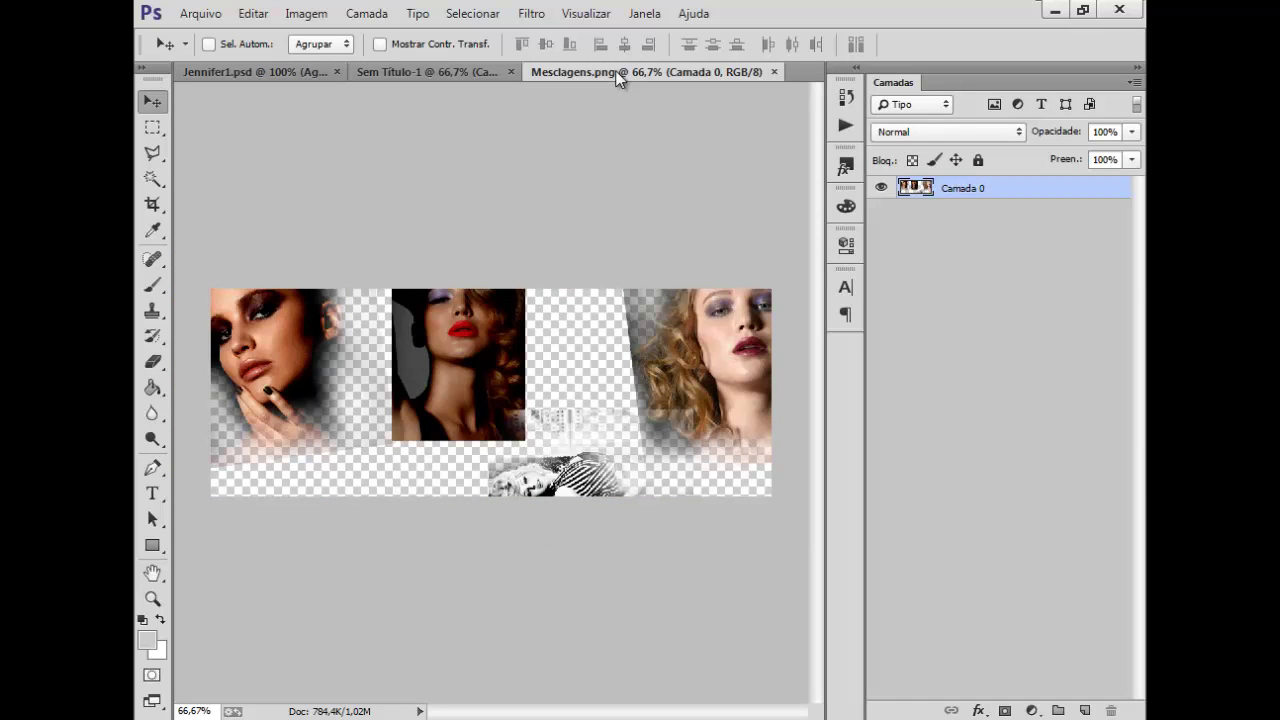
drag(618, 80, 587, 134)
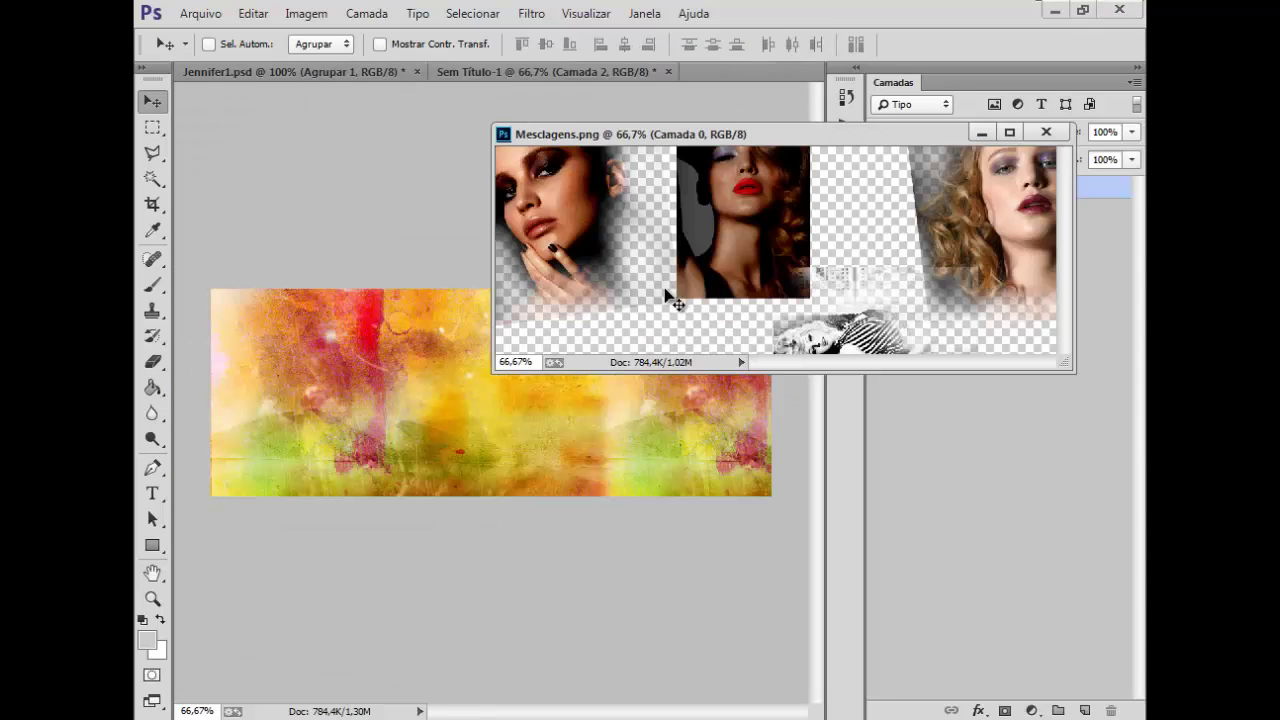
drag(666, 292, 468, 314)
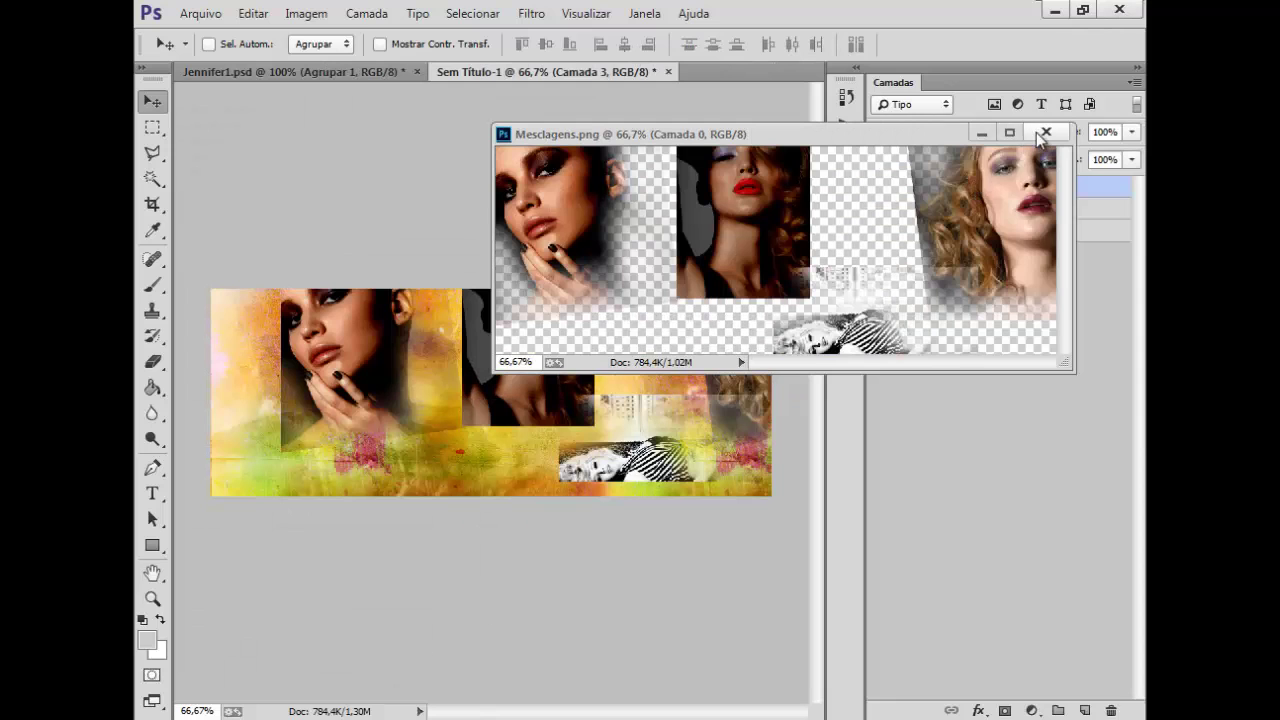
drag(358, 345, 261, 323)
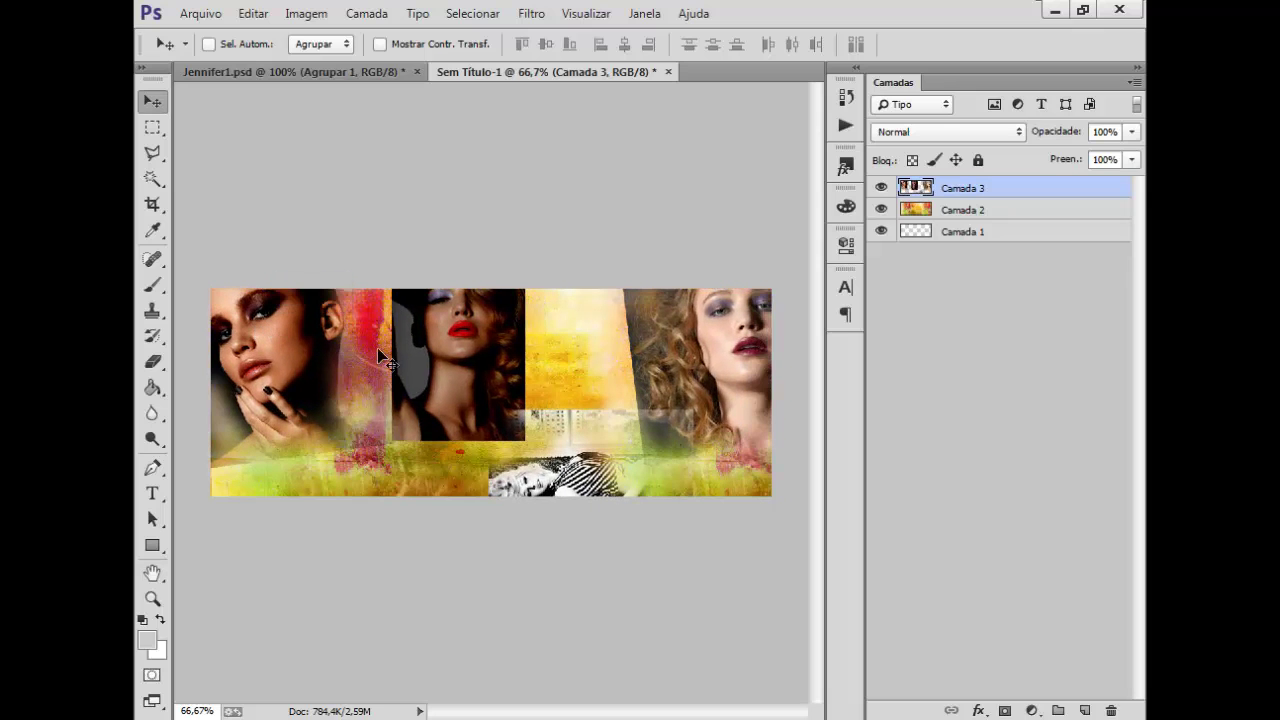
click(961, 131)
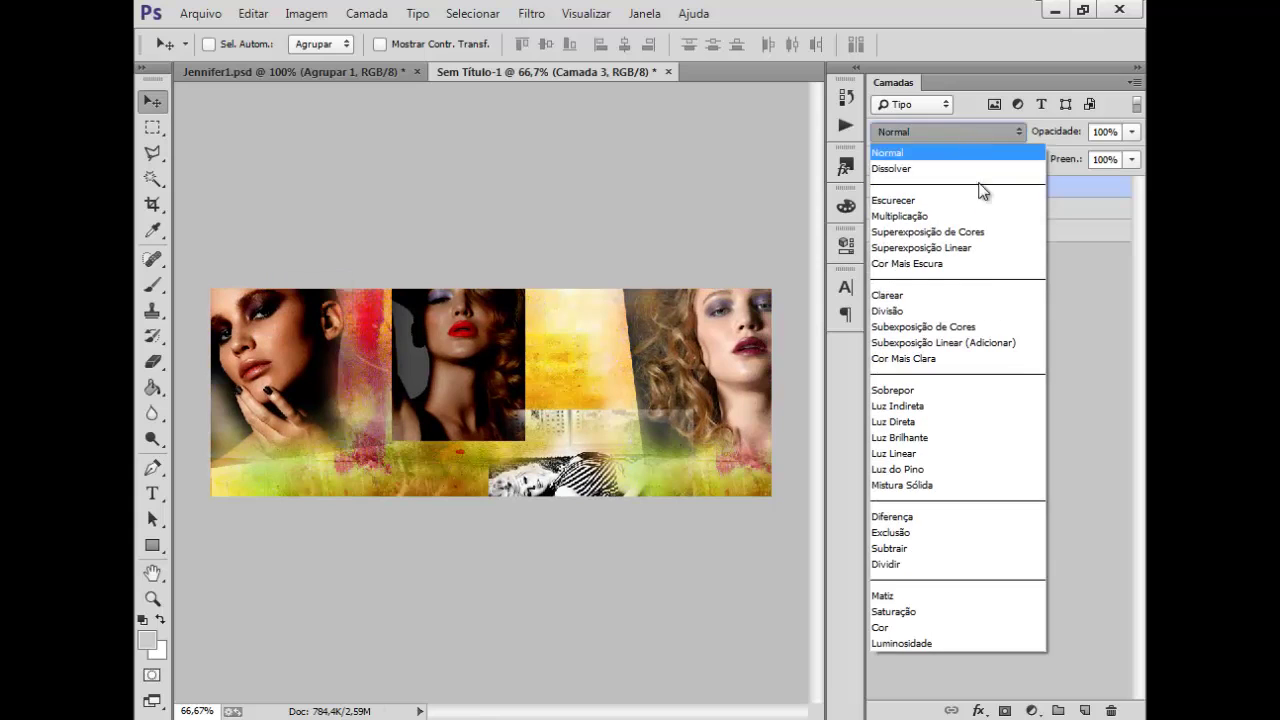
click(907, 311)
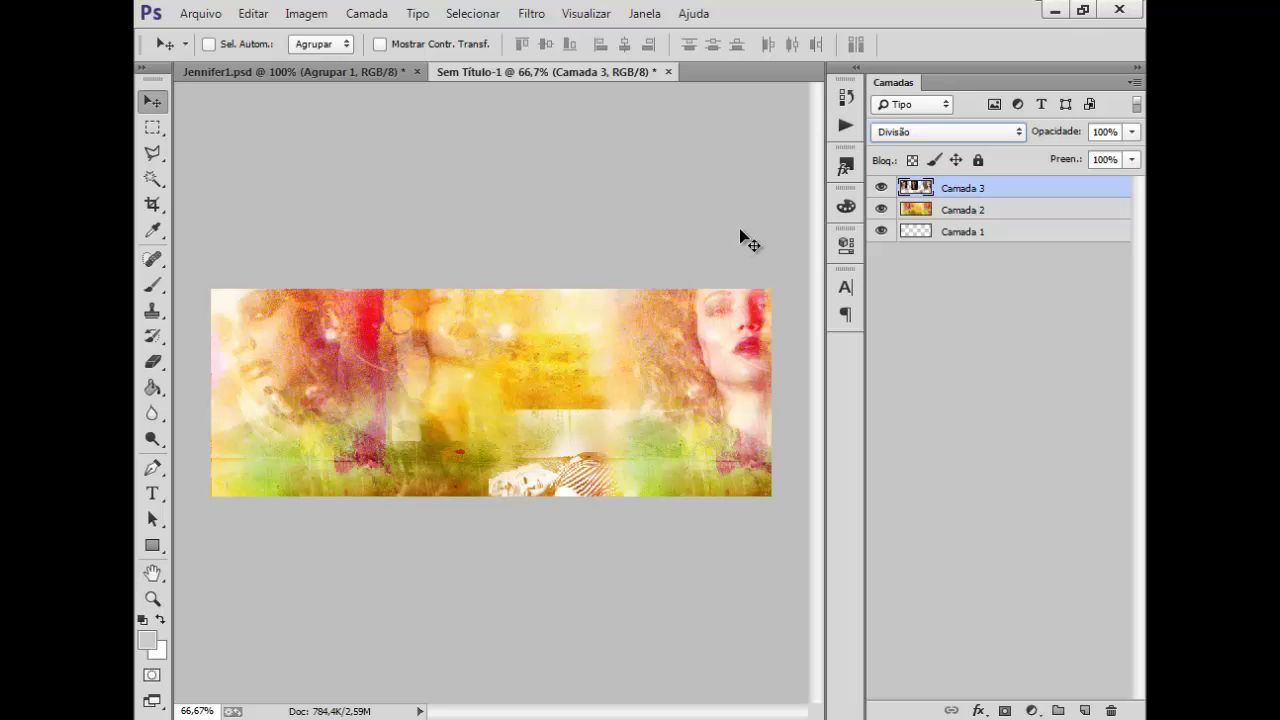
Open the PSD Marcela file from the Tutorial Do Edi #13 folder.
click(201, 13)
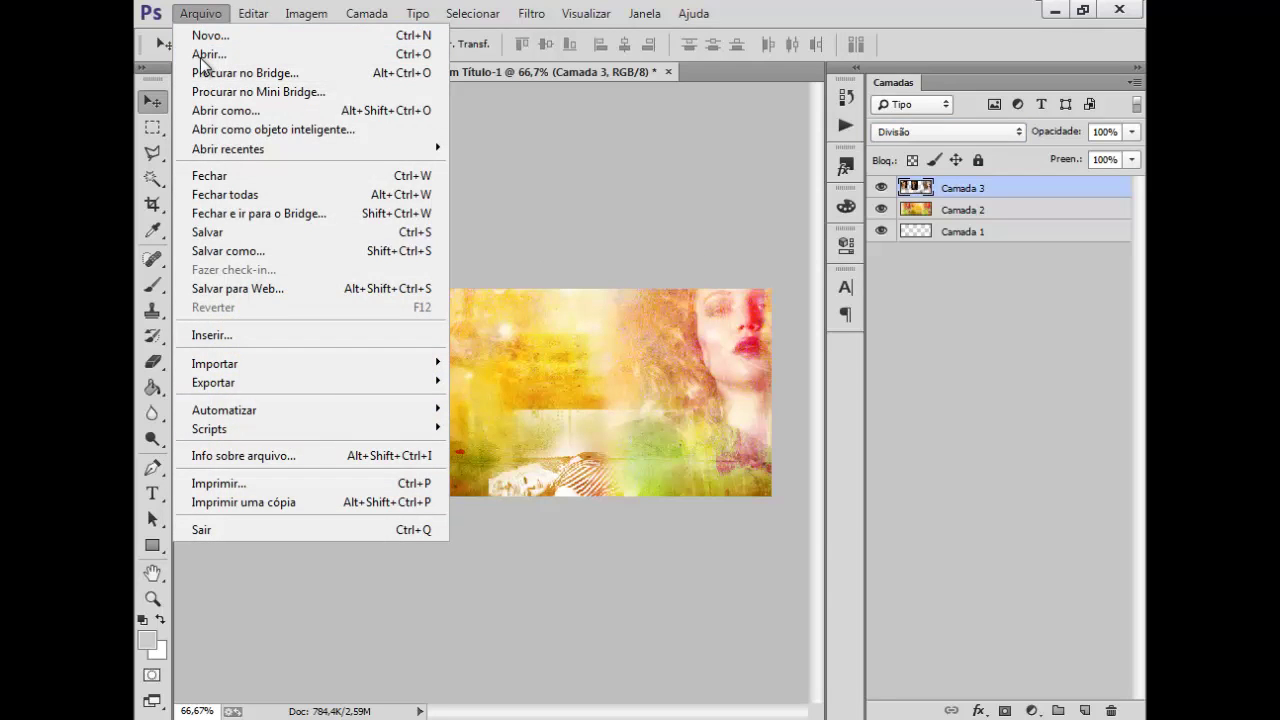
click(203, 55)
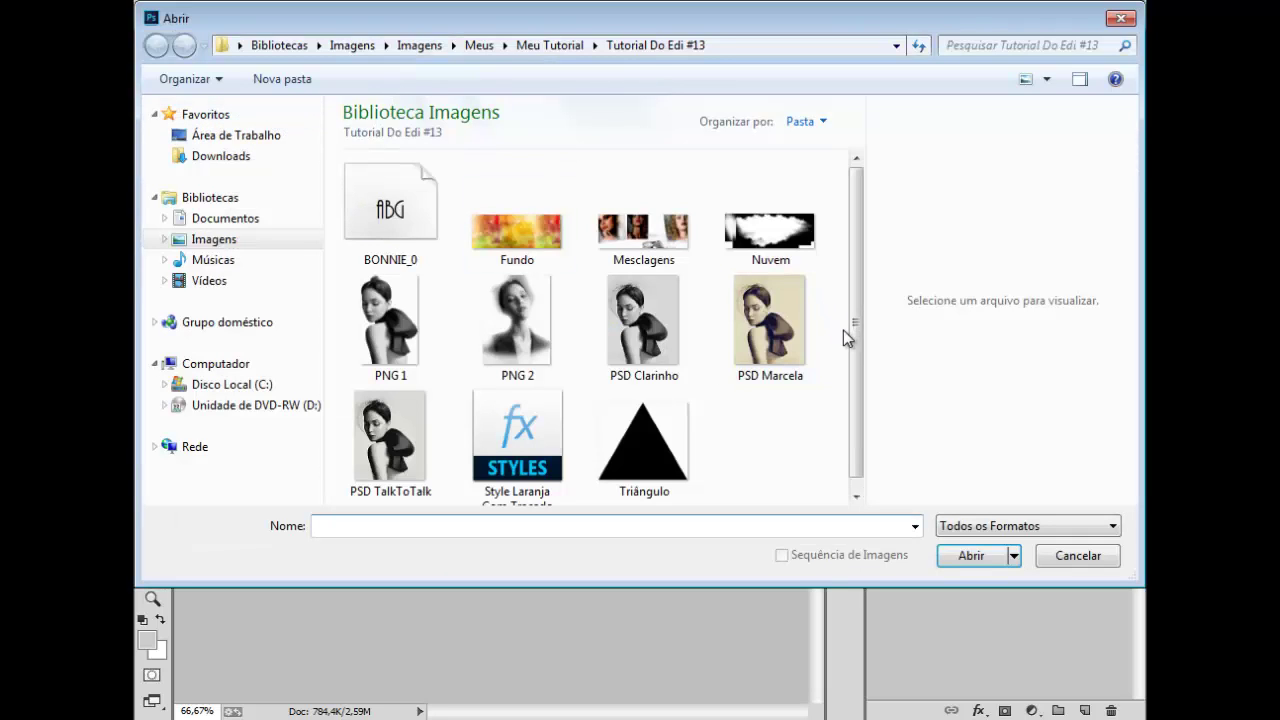
scroll(855, 346, down, 1)
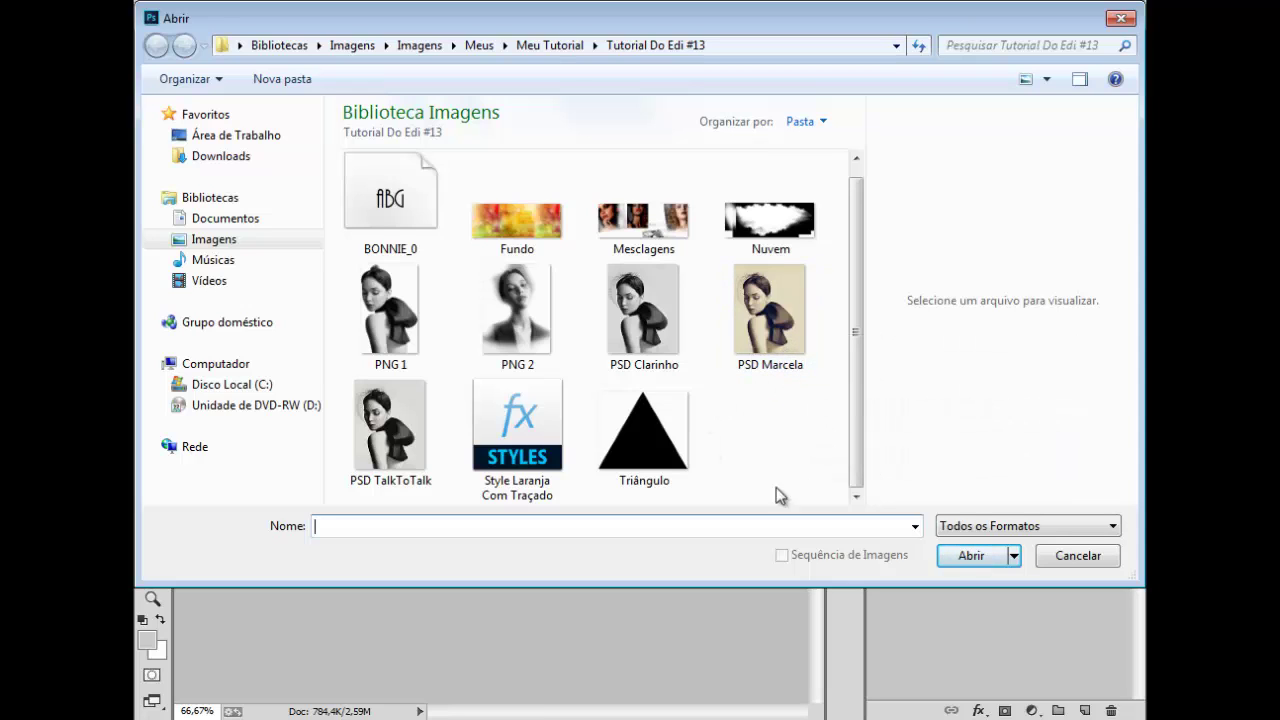
click(771, 360)
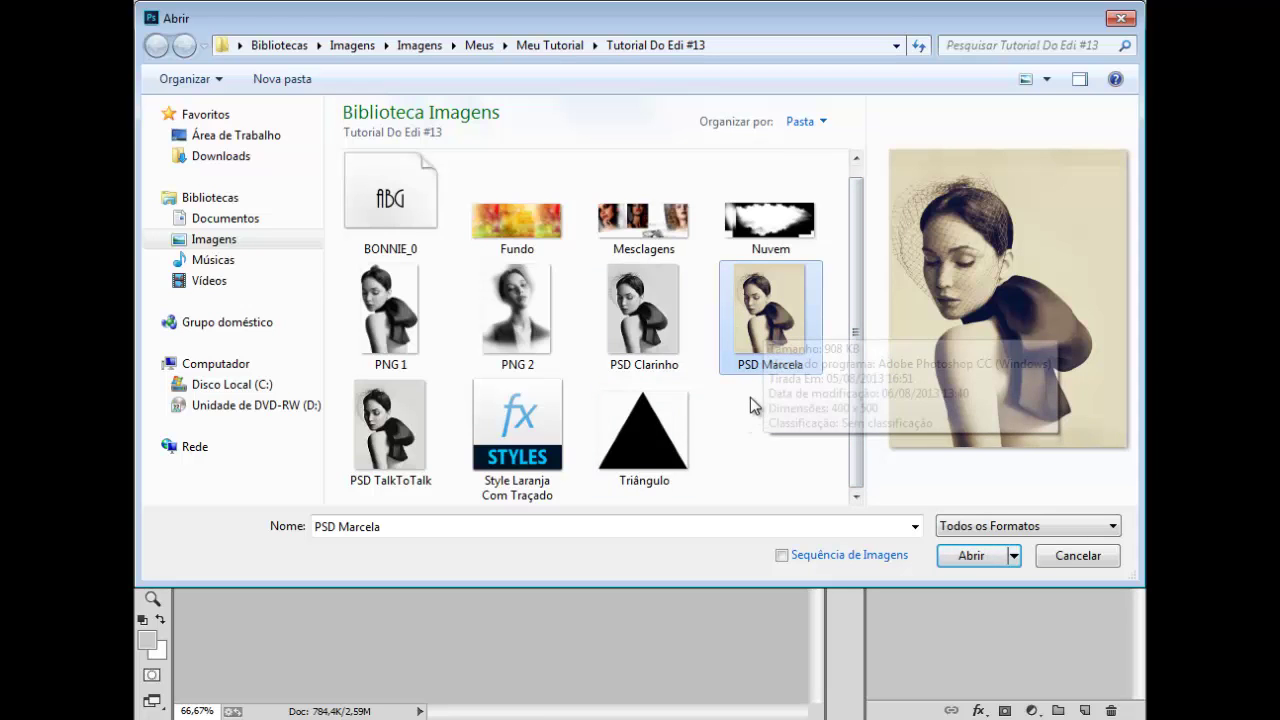
mouse_move(757, 365)
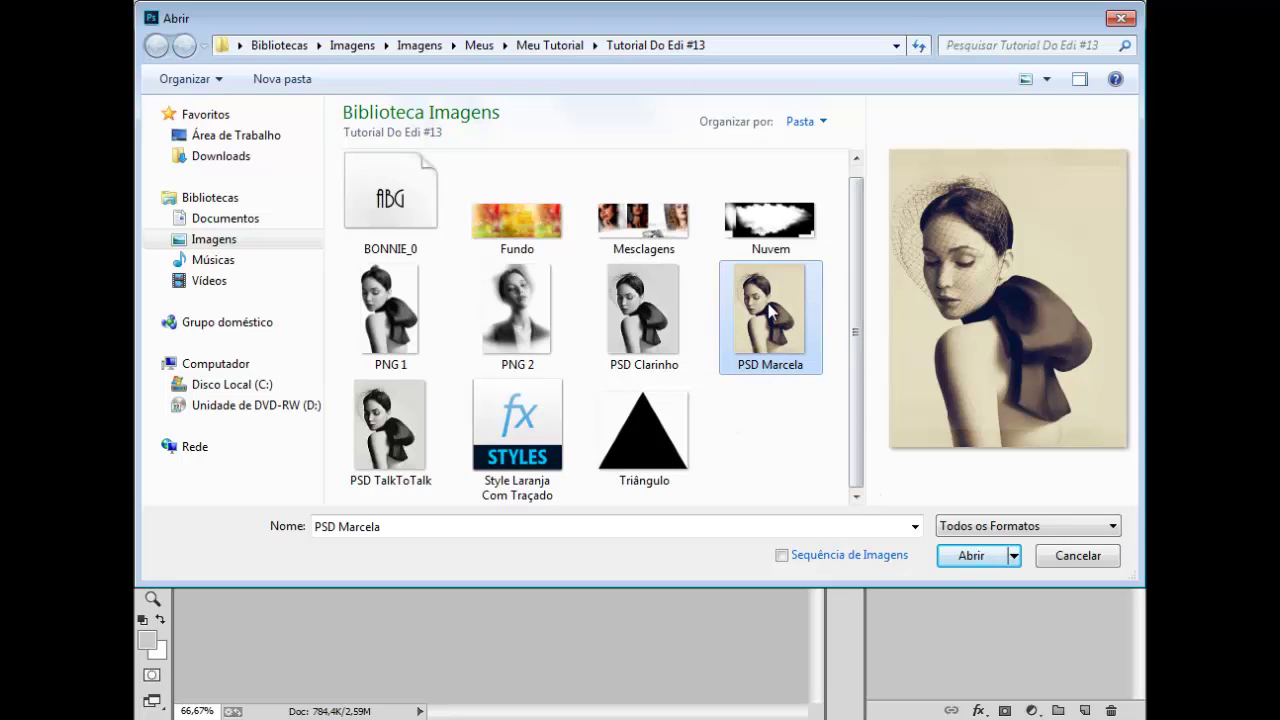
click(971, 556)
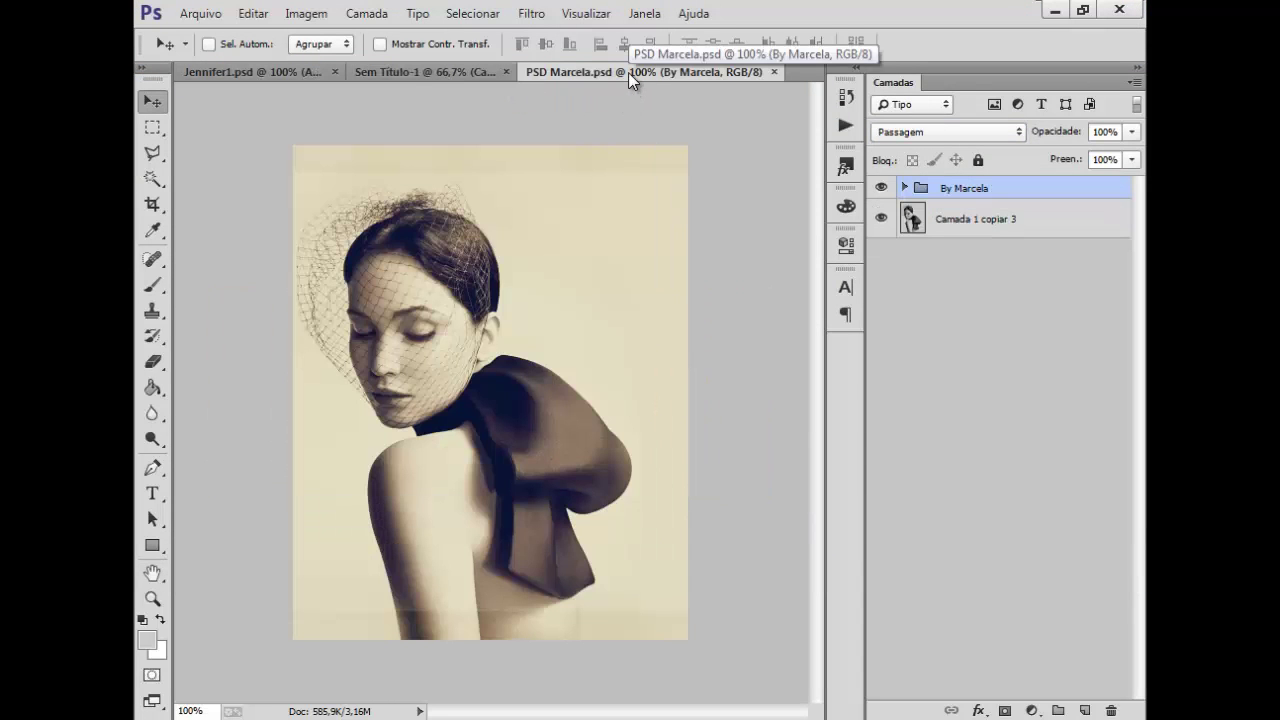
Copy the By Marcela group into the Sem Título-1 document above the Mesclagens layer and close the source file.
drag(628, 70, 721, 127)
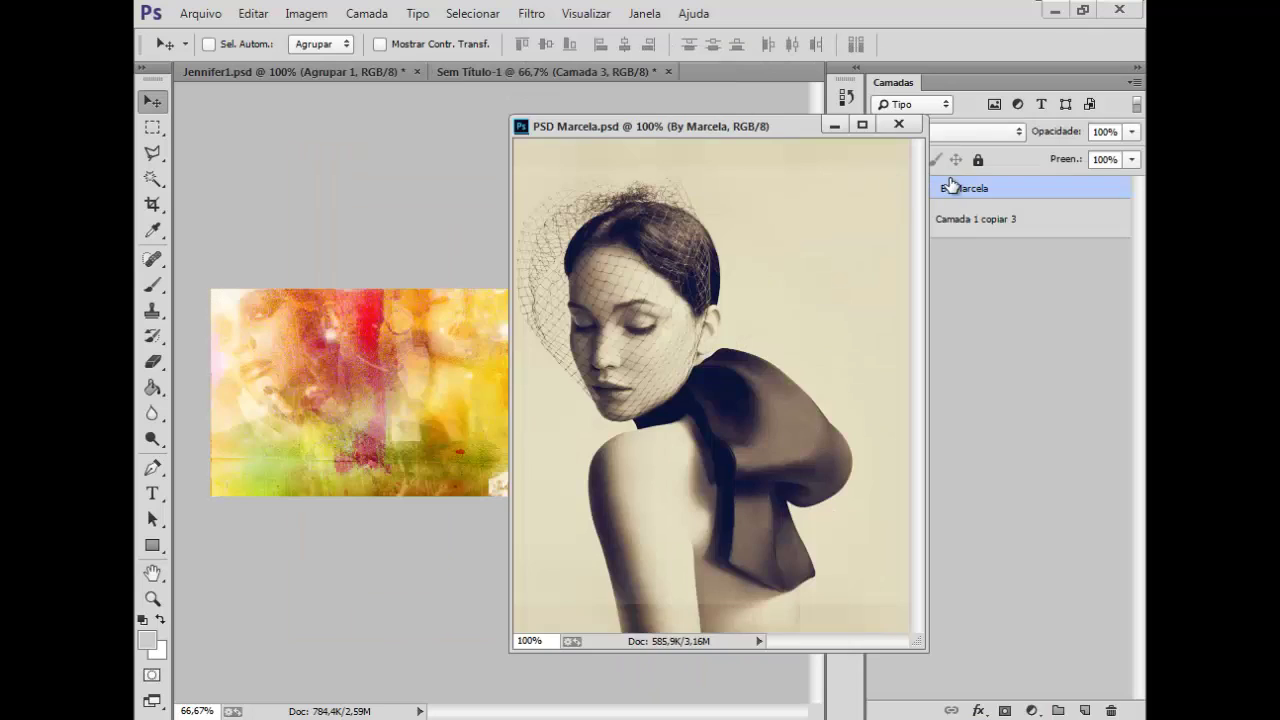
drag(955, 188, 429, 343)
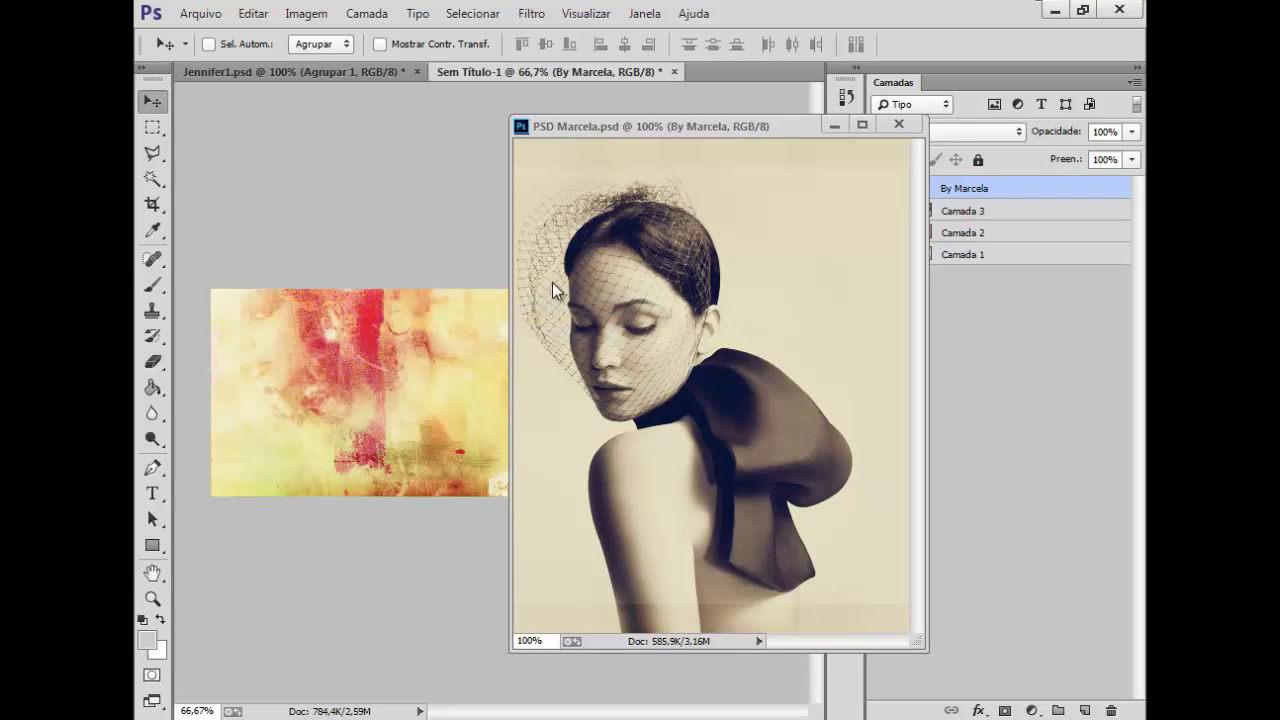
click(899, 124)
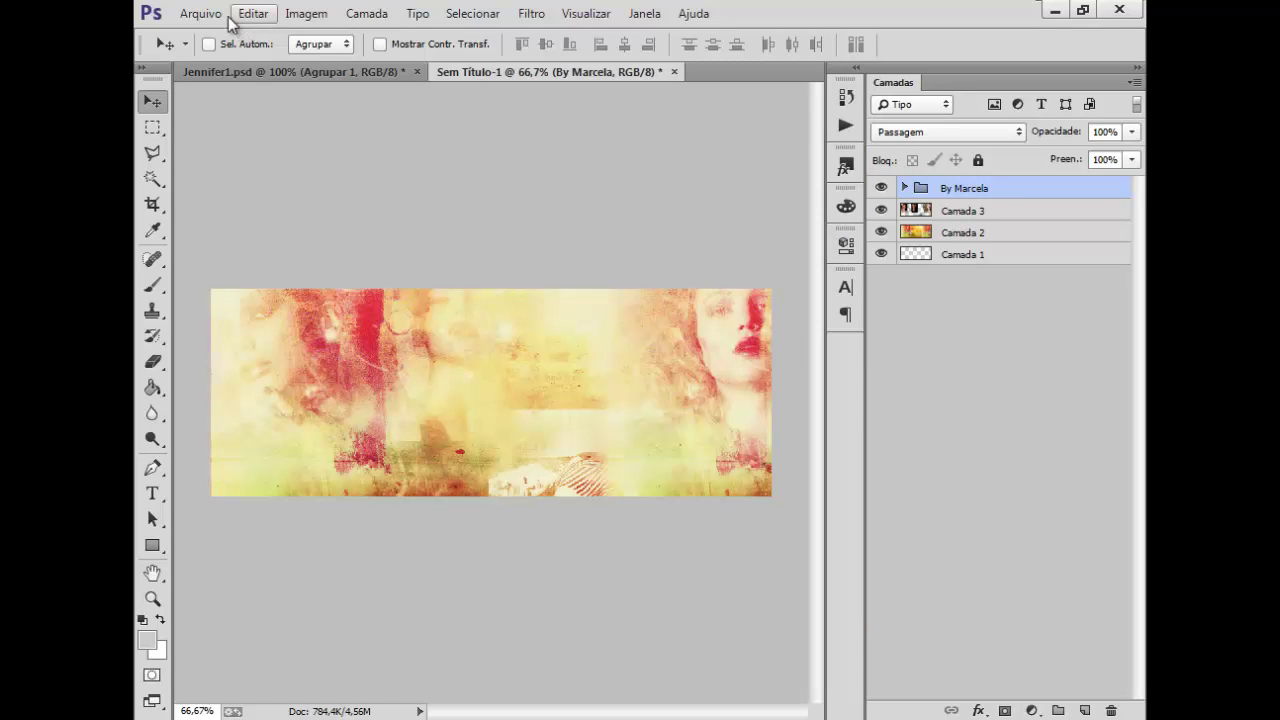
Check the portrait and triangle arrangement in Jennifer1.psd and open the Triângulo image from the tutorial folder.
click(246, 70)
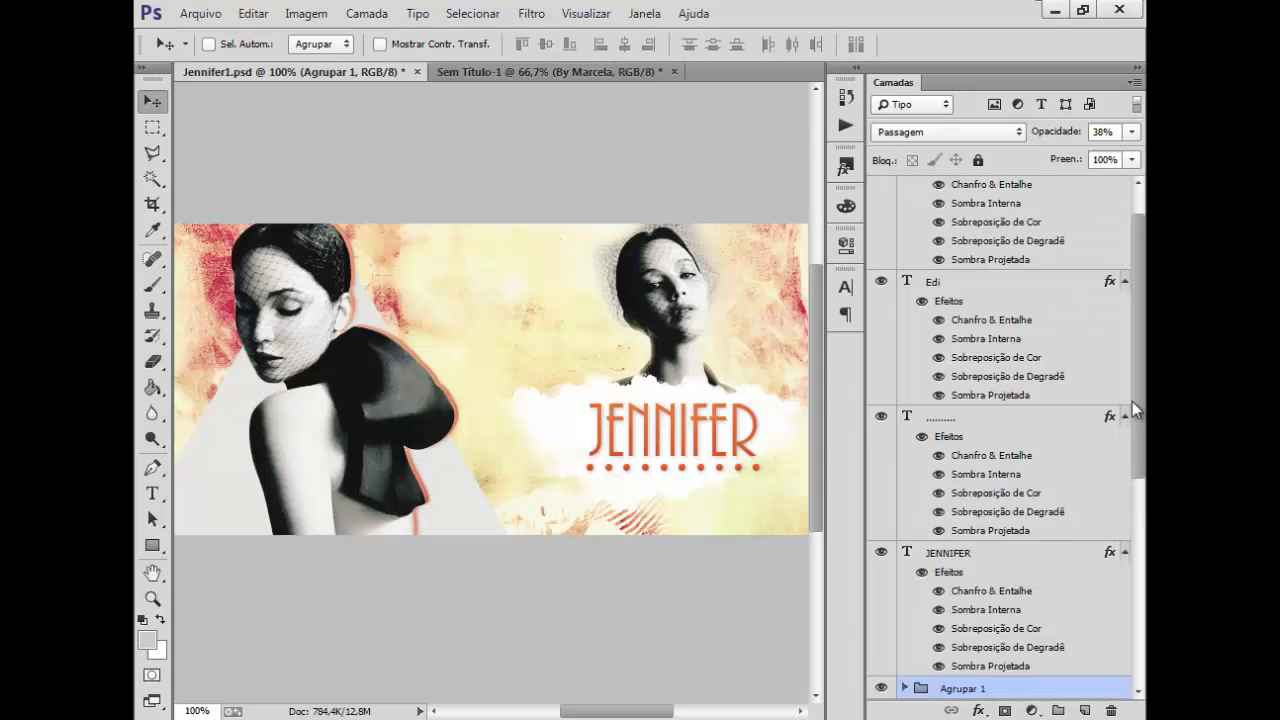
drag(1132, 401, 1131, 586)
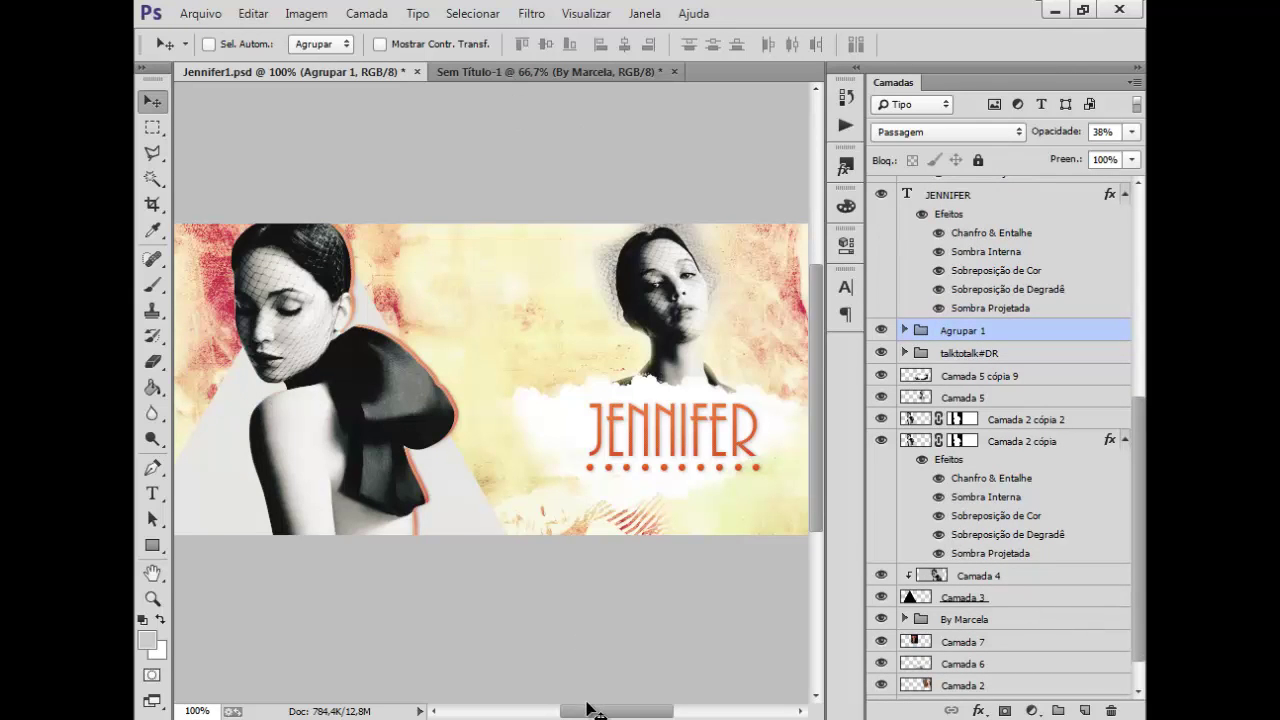
drag(597, 712, 568, 709)
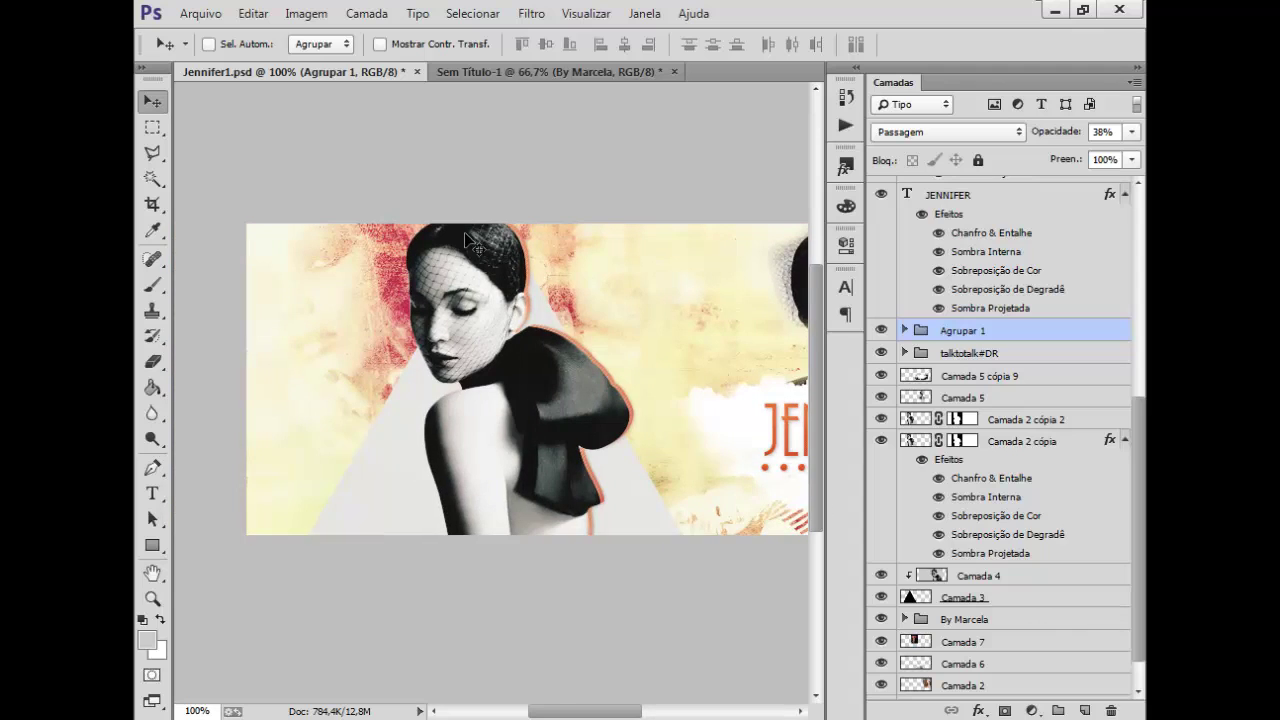
click(486, 66)
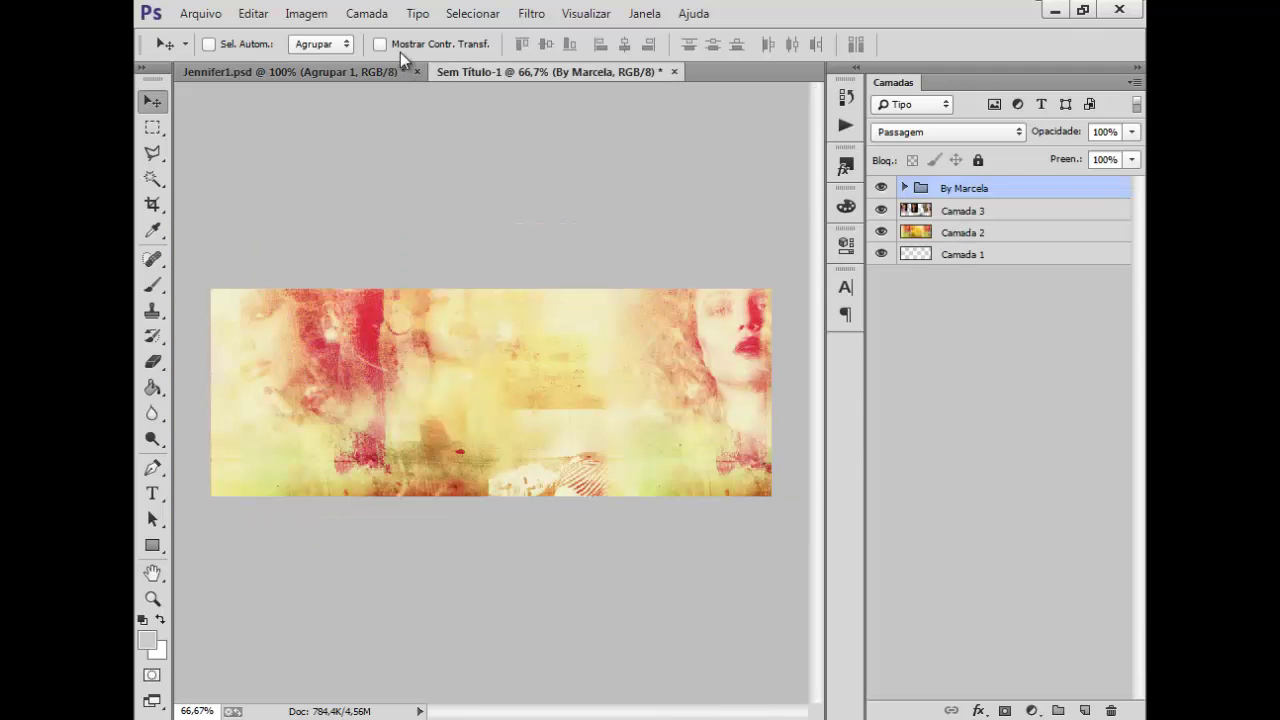
click(199, 13)
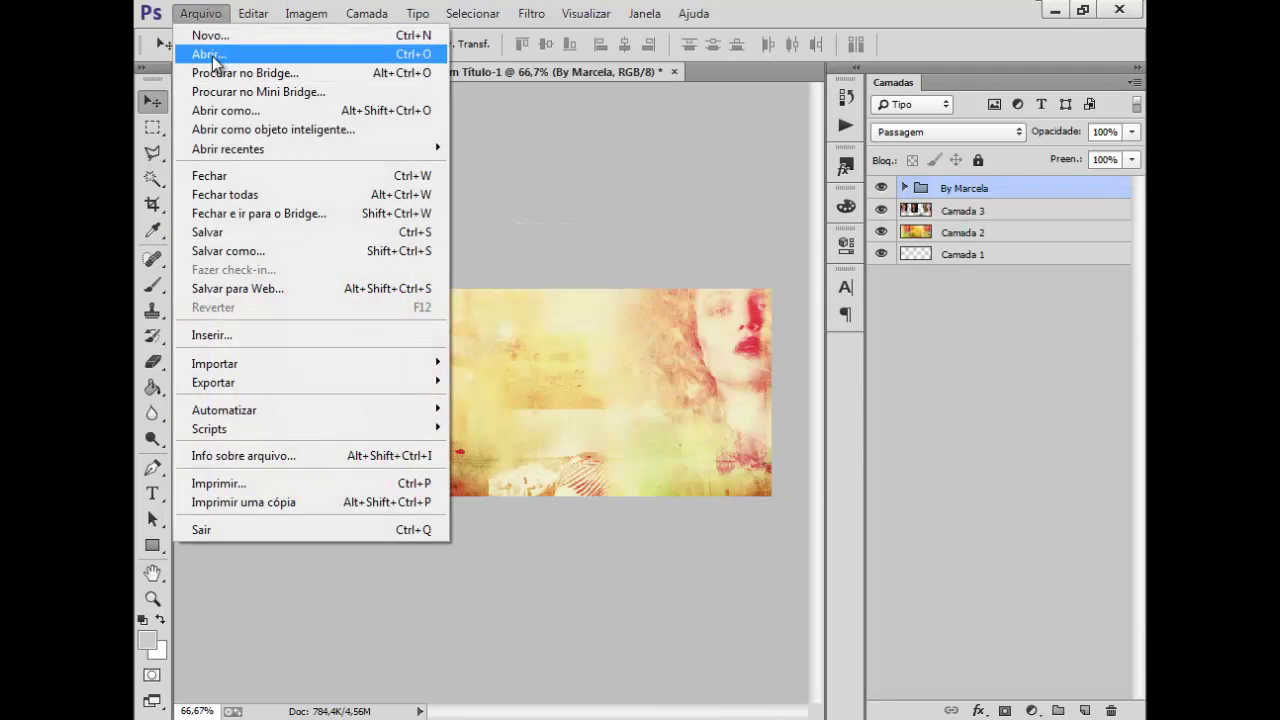
click(213, 58)
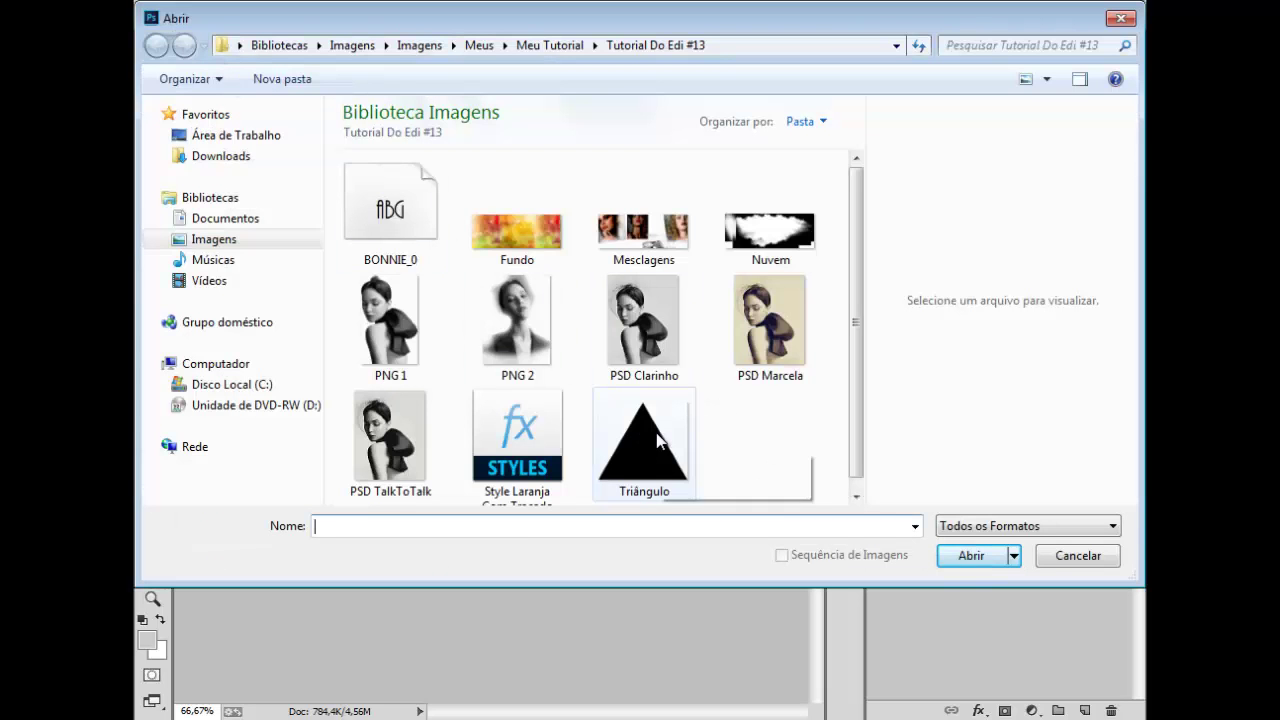
click(659, 454)
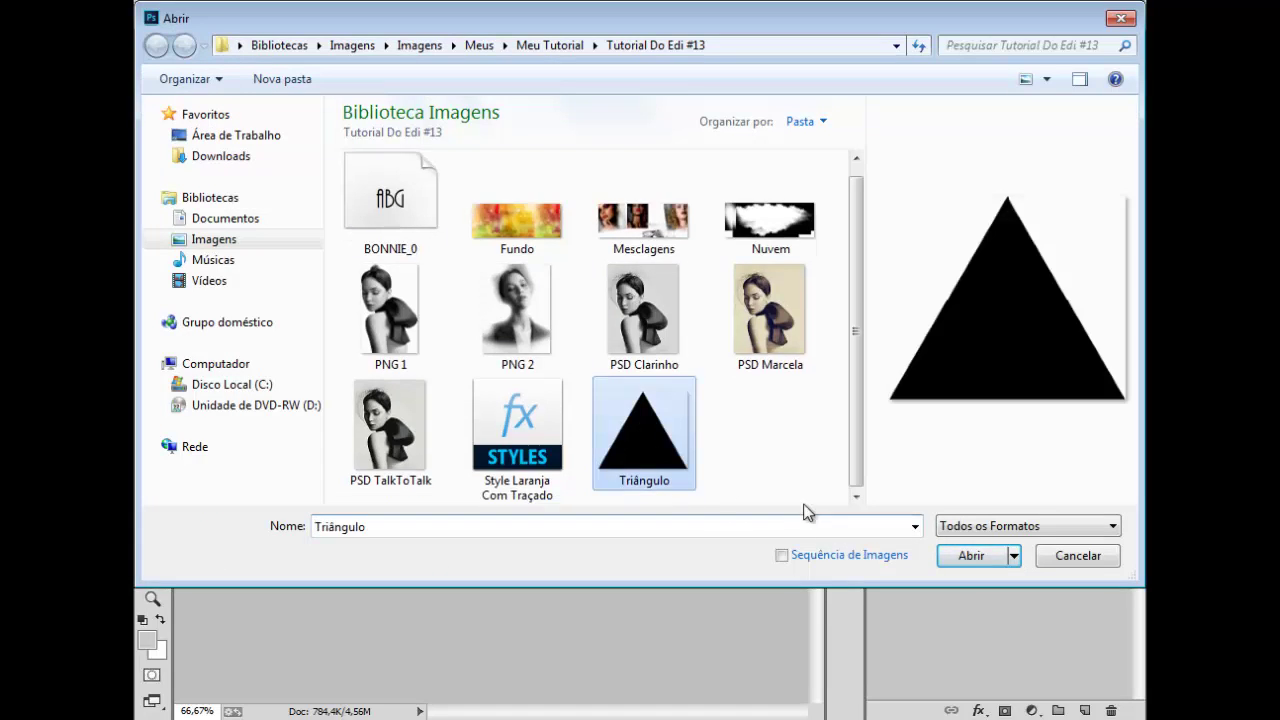
click(960, 557)
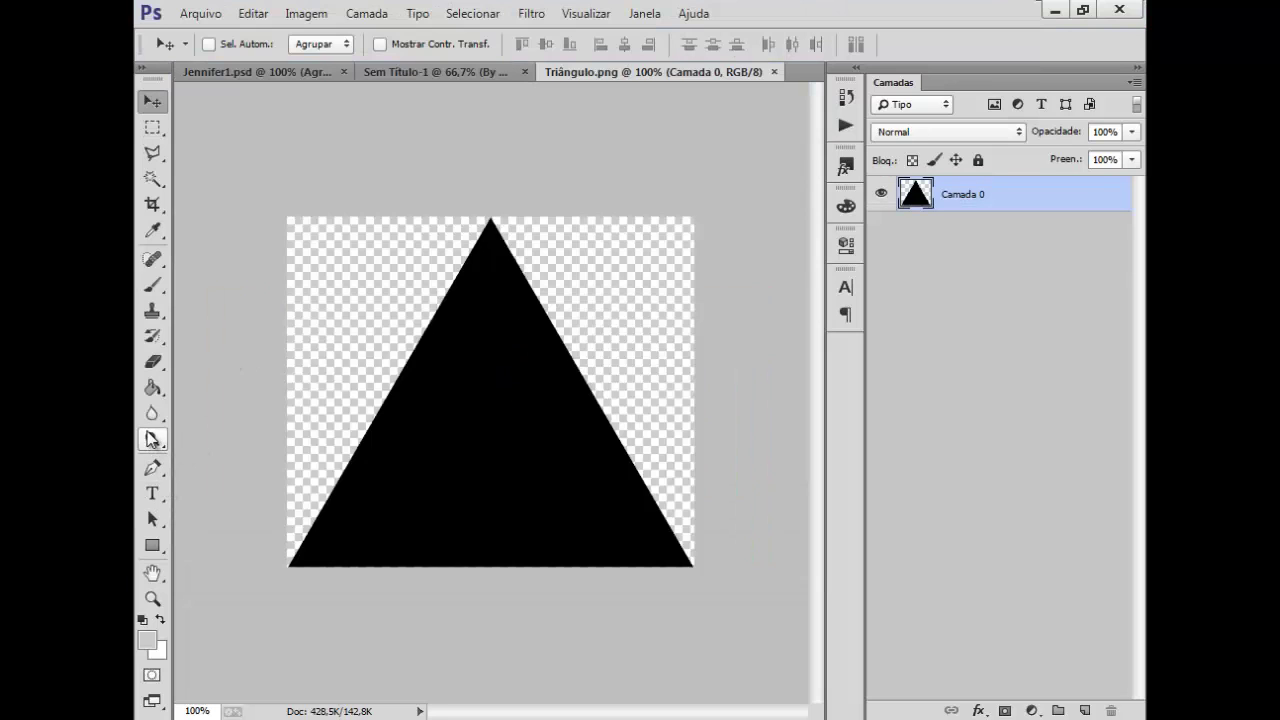
Compare the triangle with the Jennifer1.psd cover and fill it with the light grey foreground colour #cacaca using the Paint Bucket.
click(240, 76)
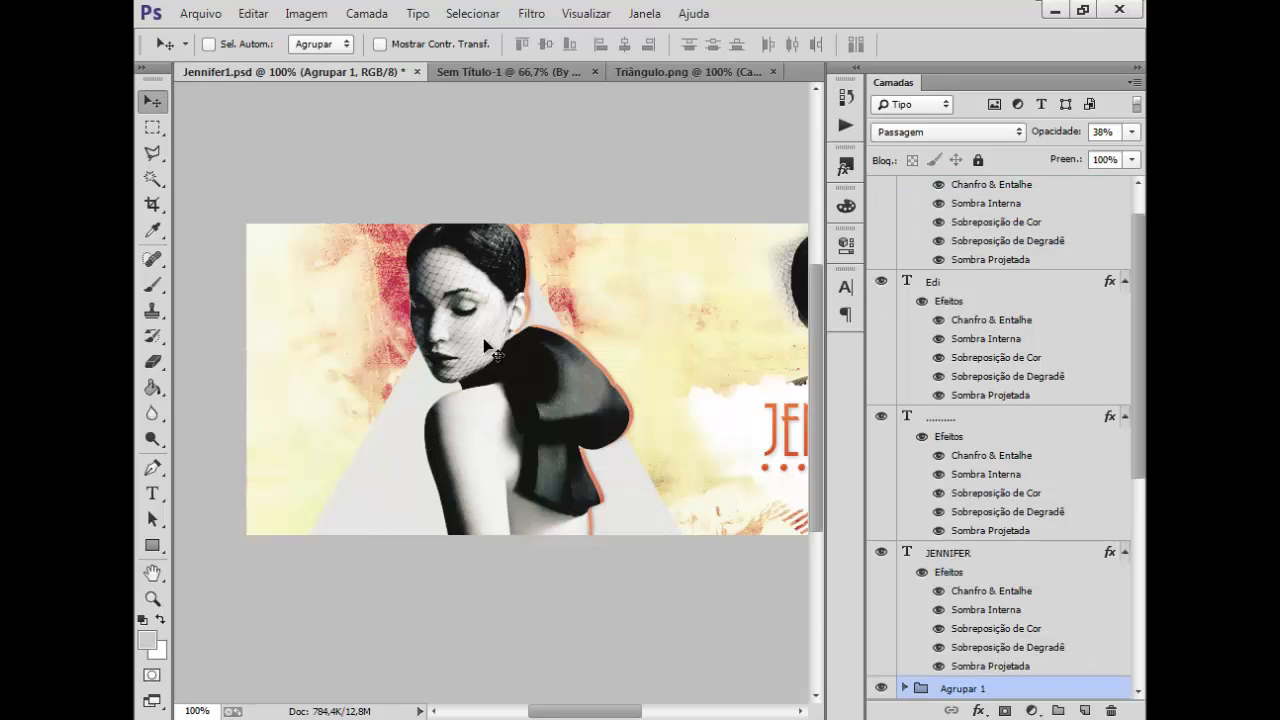
click(653, 78)
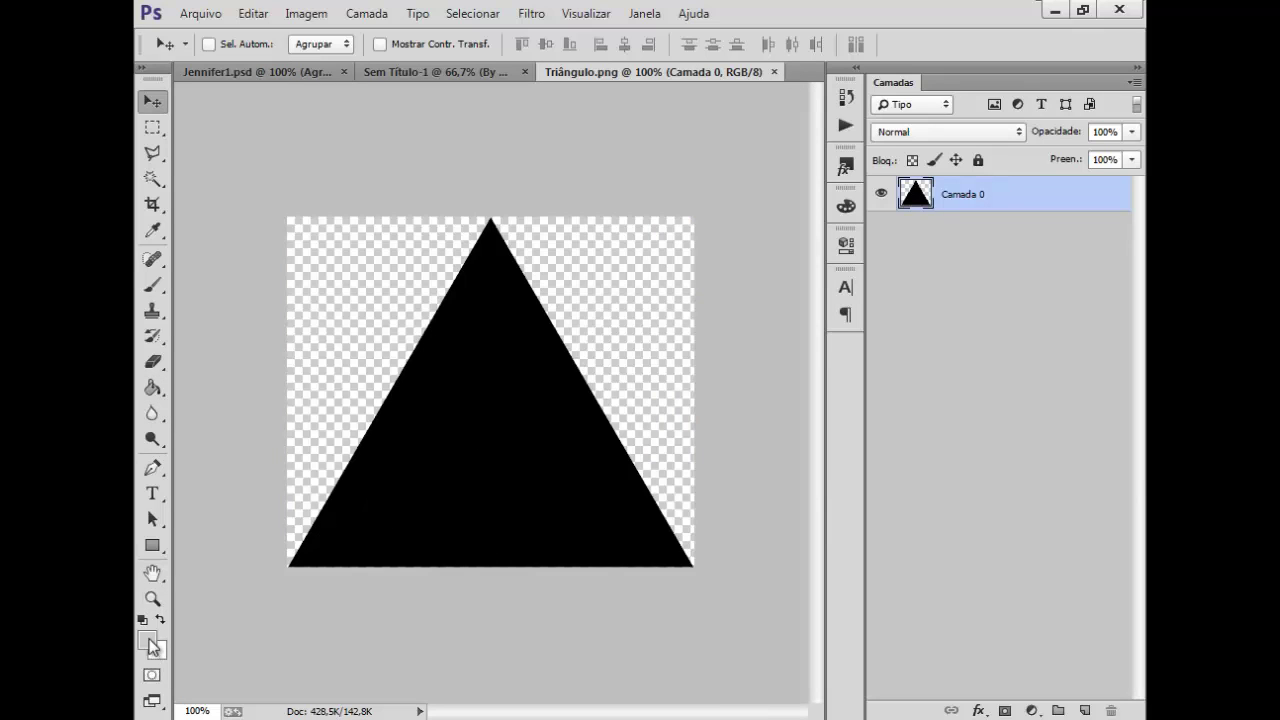
click(297, 75)
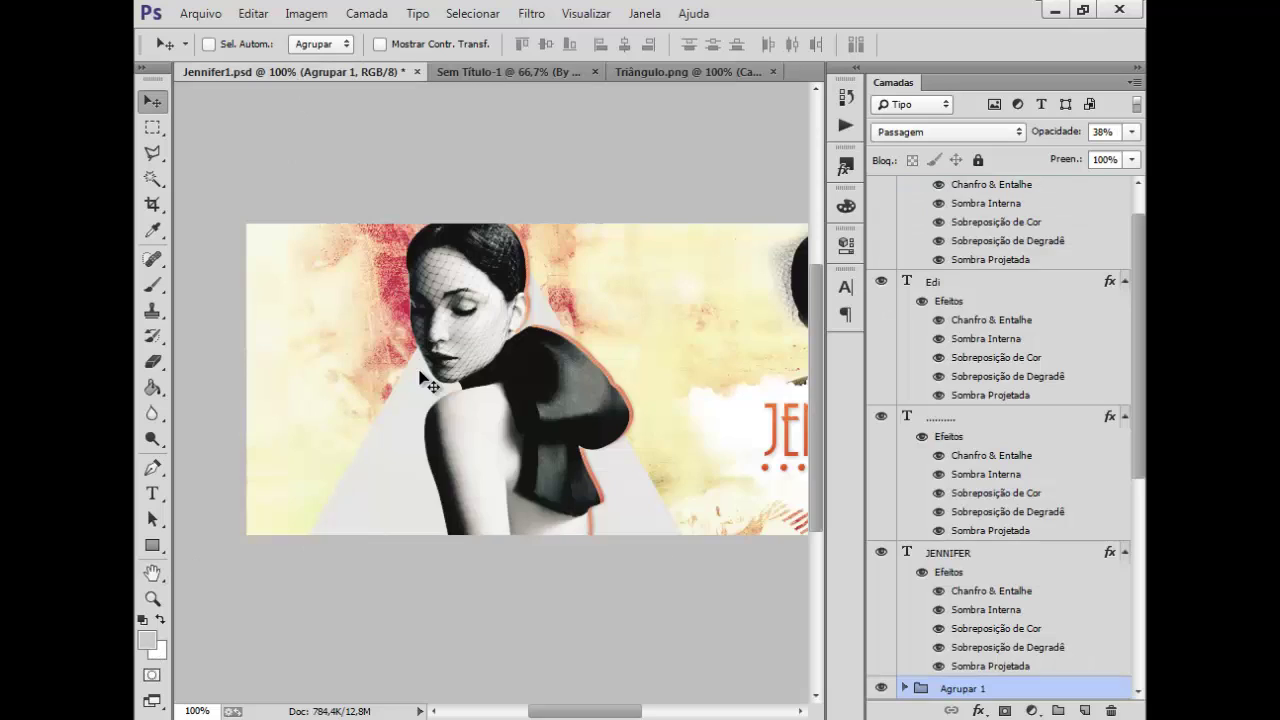
click(663, 71)
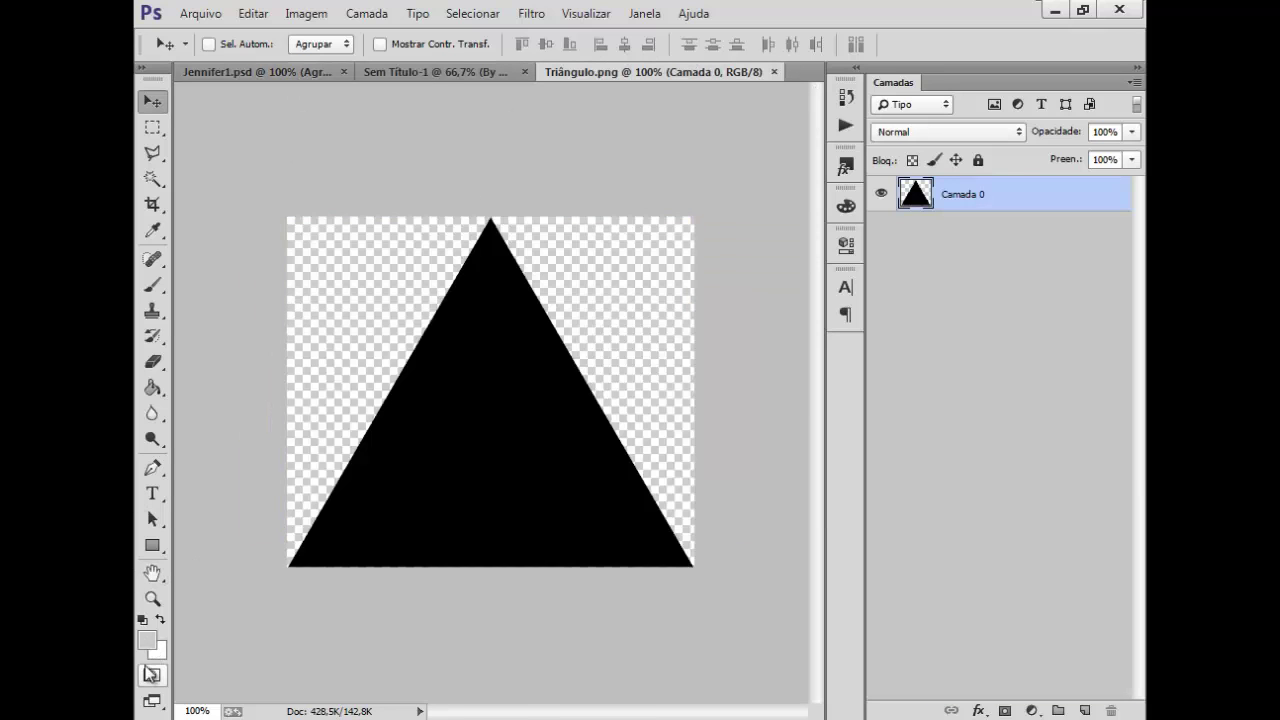
click(147, 640)
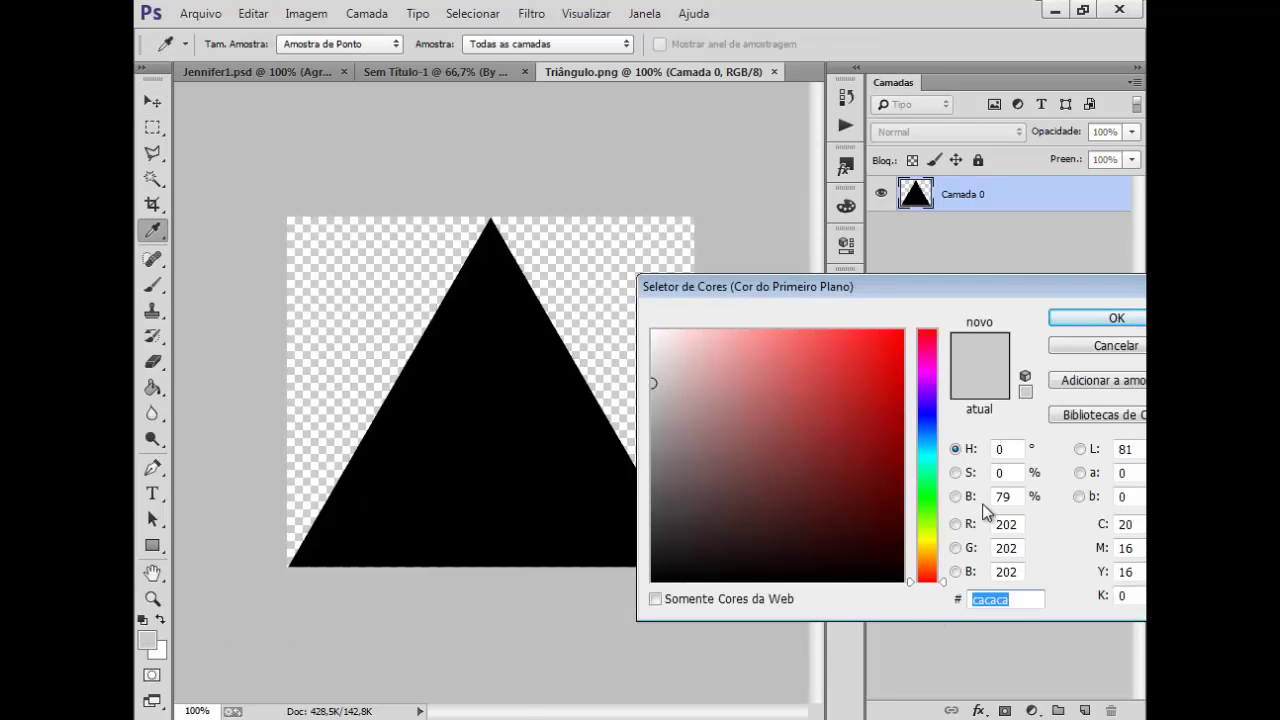
drag(1008, 285, 998, 265)
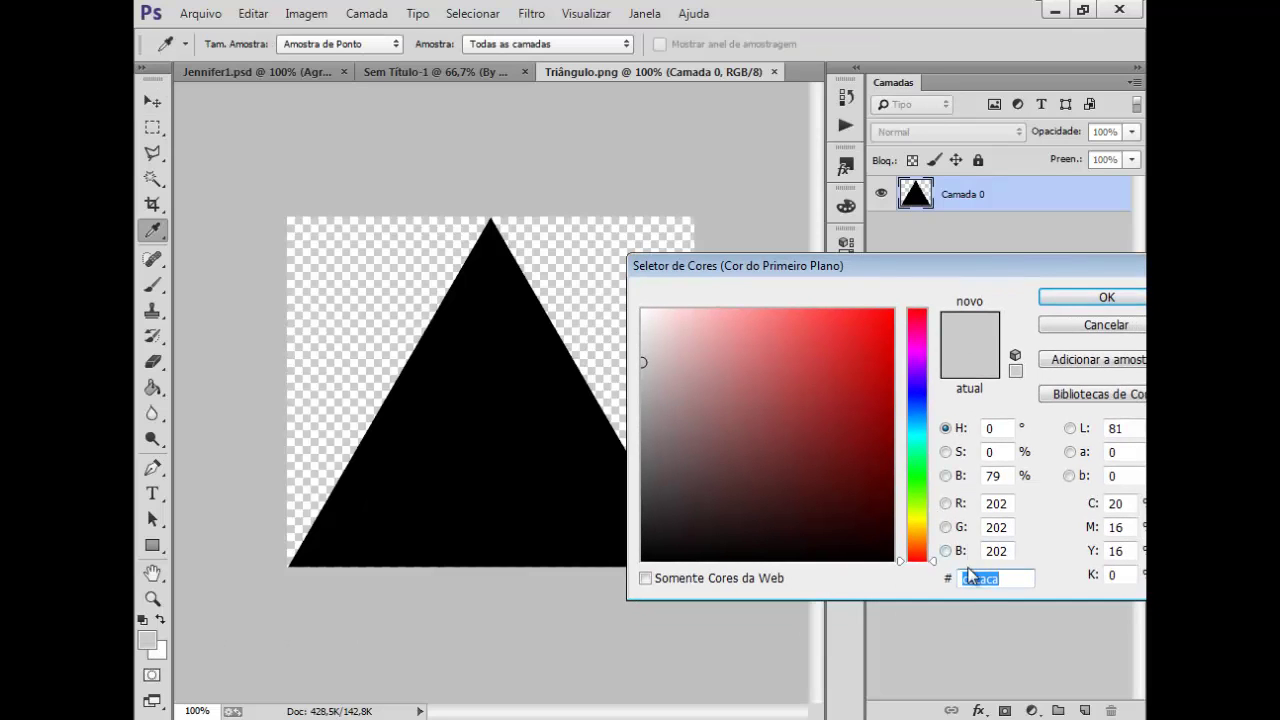
click(1010, 581)
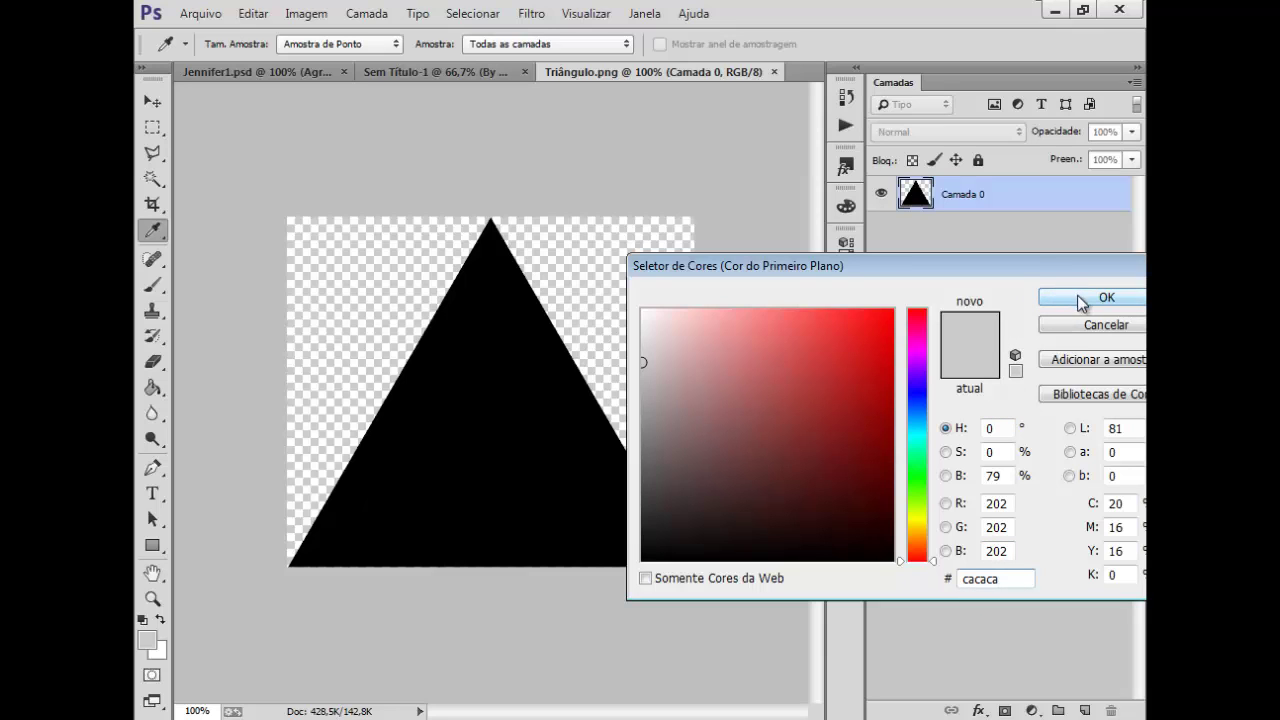
click(1063, 298)
key(v)
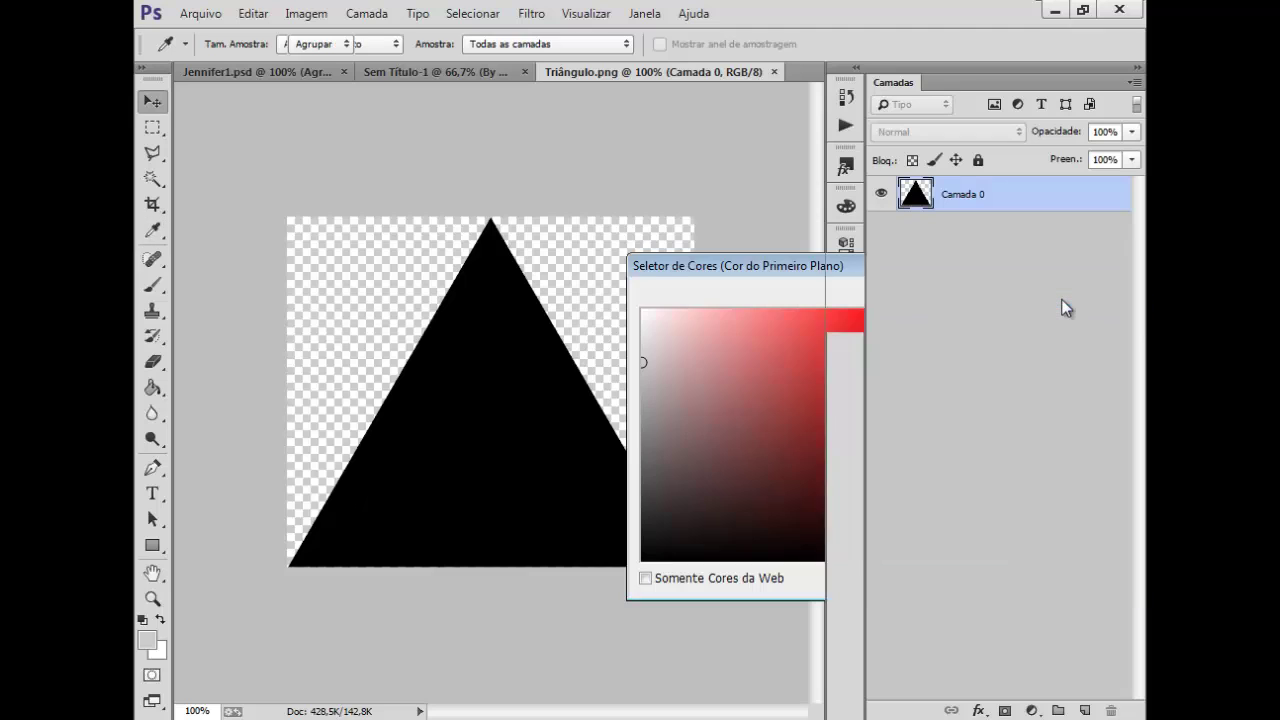
click(152, 387)
click(522, 416)
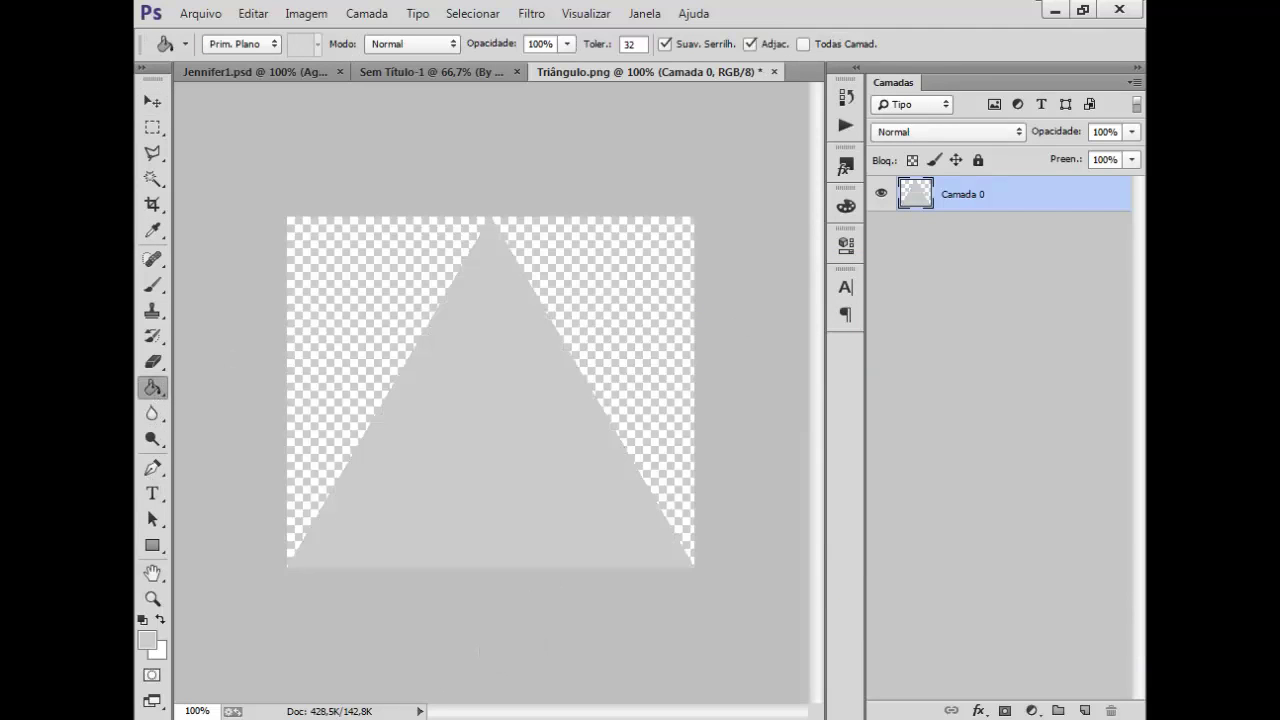
Copy the grey triangle into the Sem Título-1 document above the By Marcela group and close the Triângulo file.
click(152, 102)
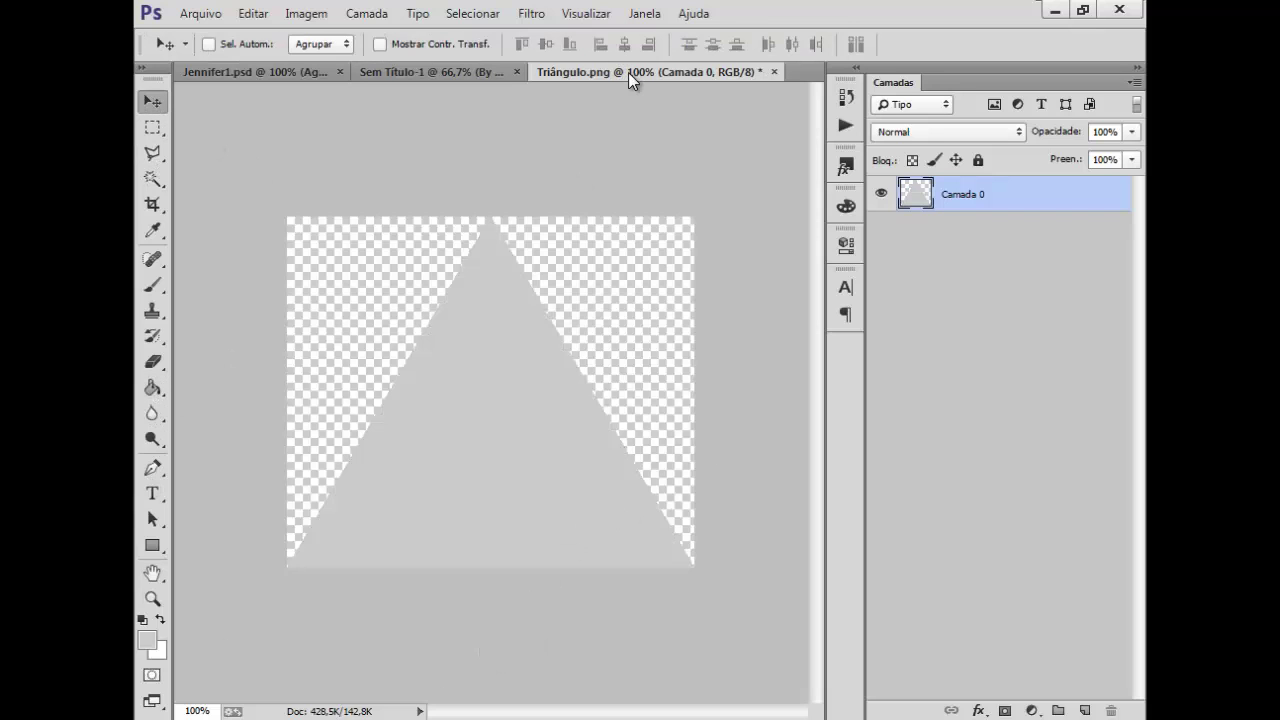
drag(628, 72, 640, 334)
drag(671, 377, 620, 335)
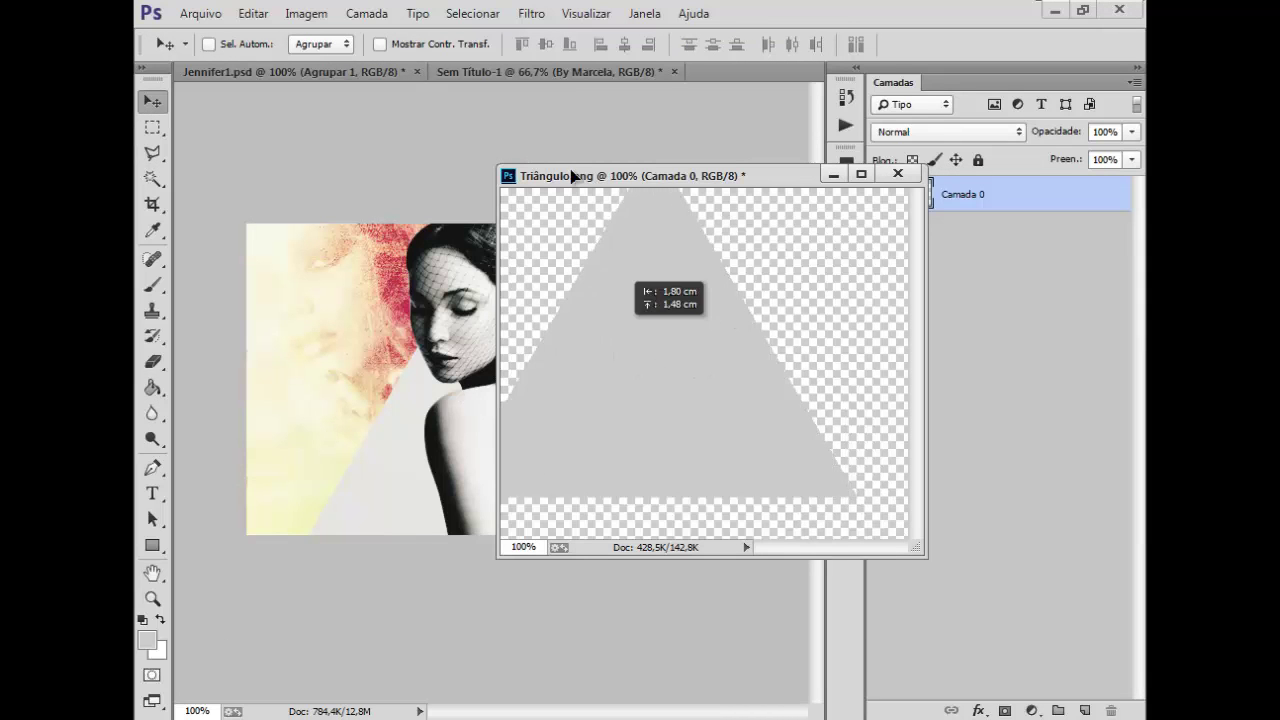
drag(572, 176, 236, 342)
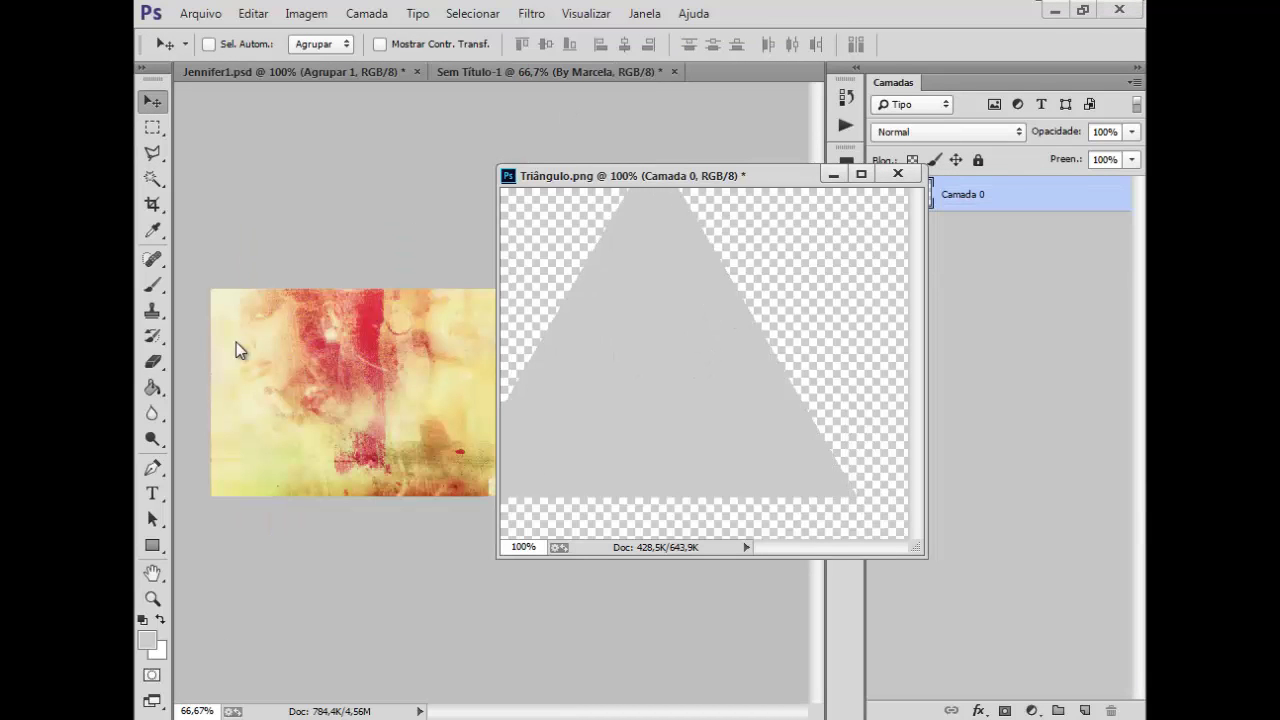
drag(637, 358, 343, 443)
click(655, 357)
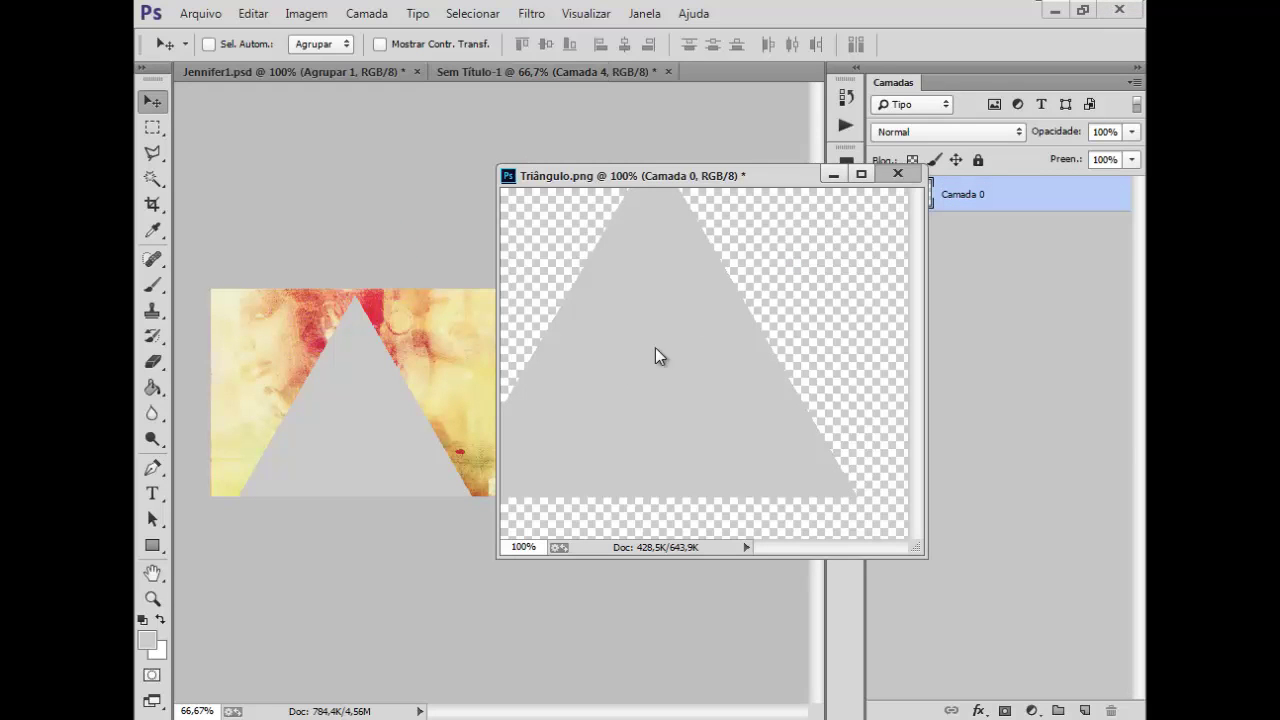
key(ctrl+w)
click(640, 300)
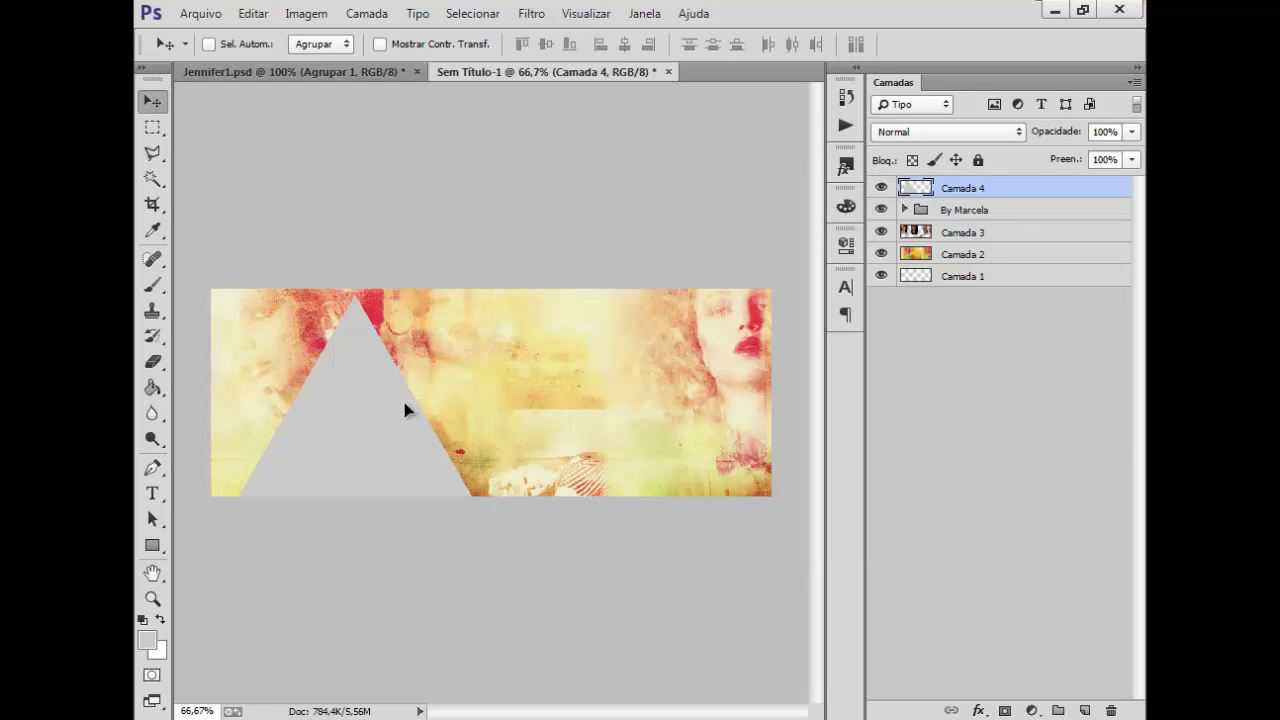
Position the grey triangle in the left part of the canvas, with its tip cropped by the canvas's upper edge.
mouse_move(402, 397)
mouse_down()
mouse_move(417, 391)
mouse_move(407, 401)
mouse_up()
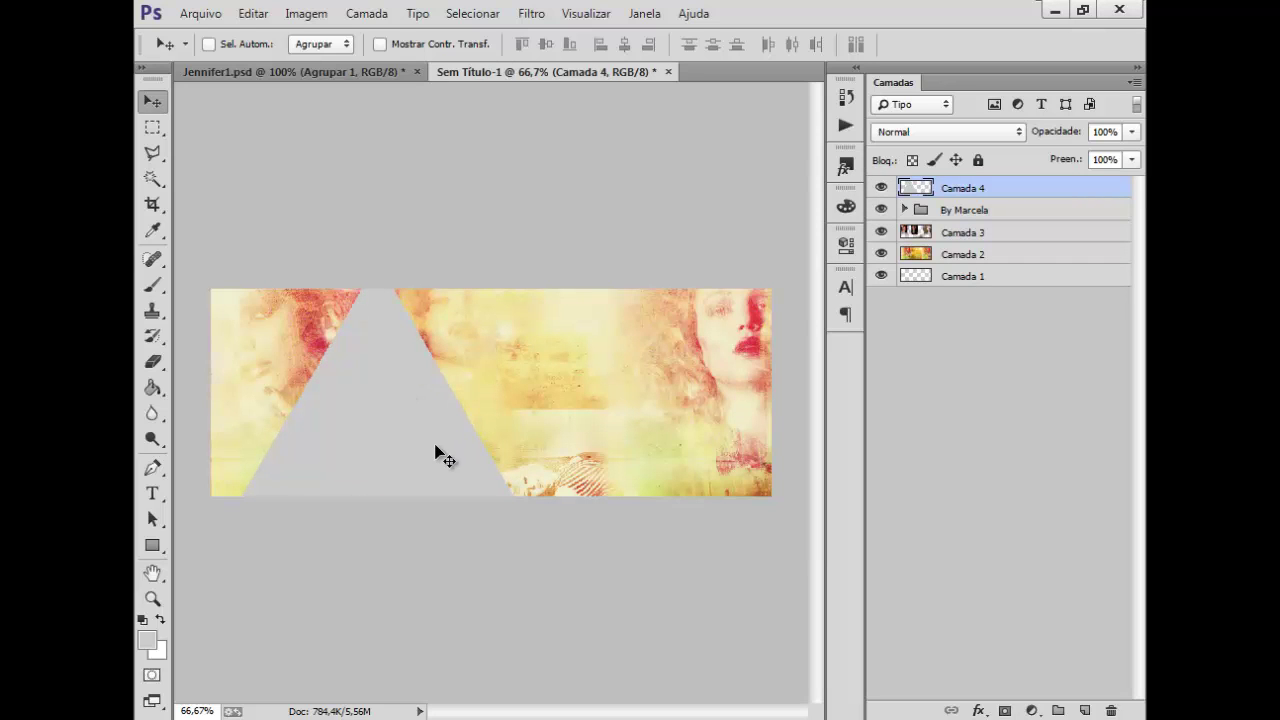
key(ctrl+plus)
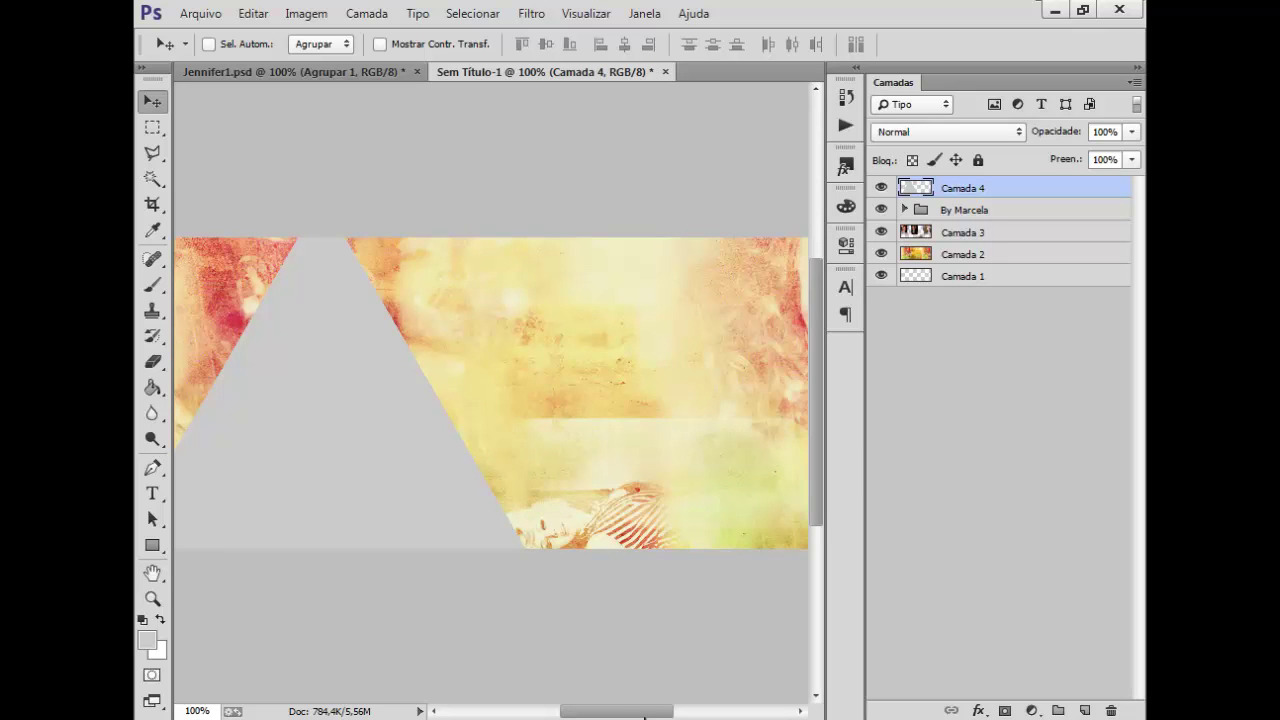
drag(644, 711, 611, 711)
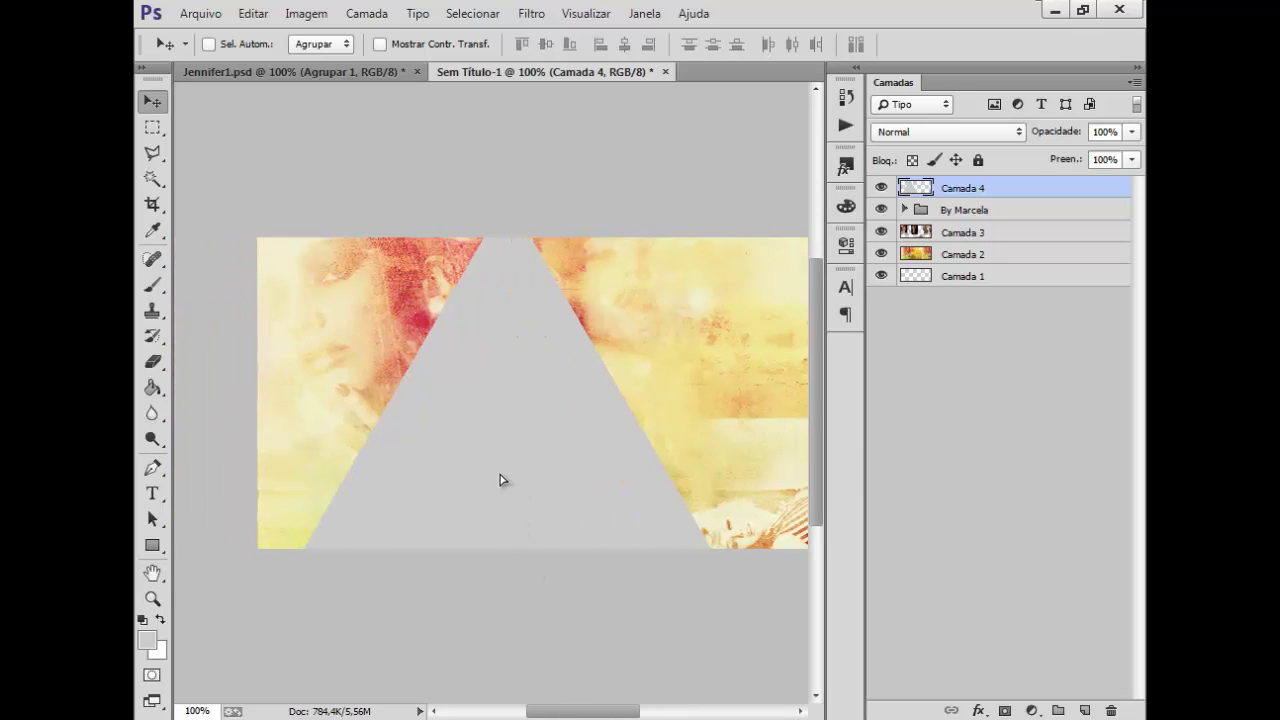
drag(502, 480, 505, 481)
Run the morethan-icons | 02 action from the Topaz :3 set on the Camada 3 layer.
click(945, 233)
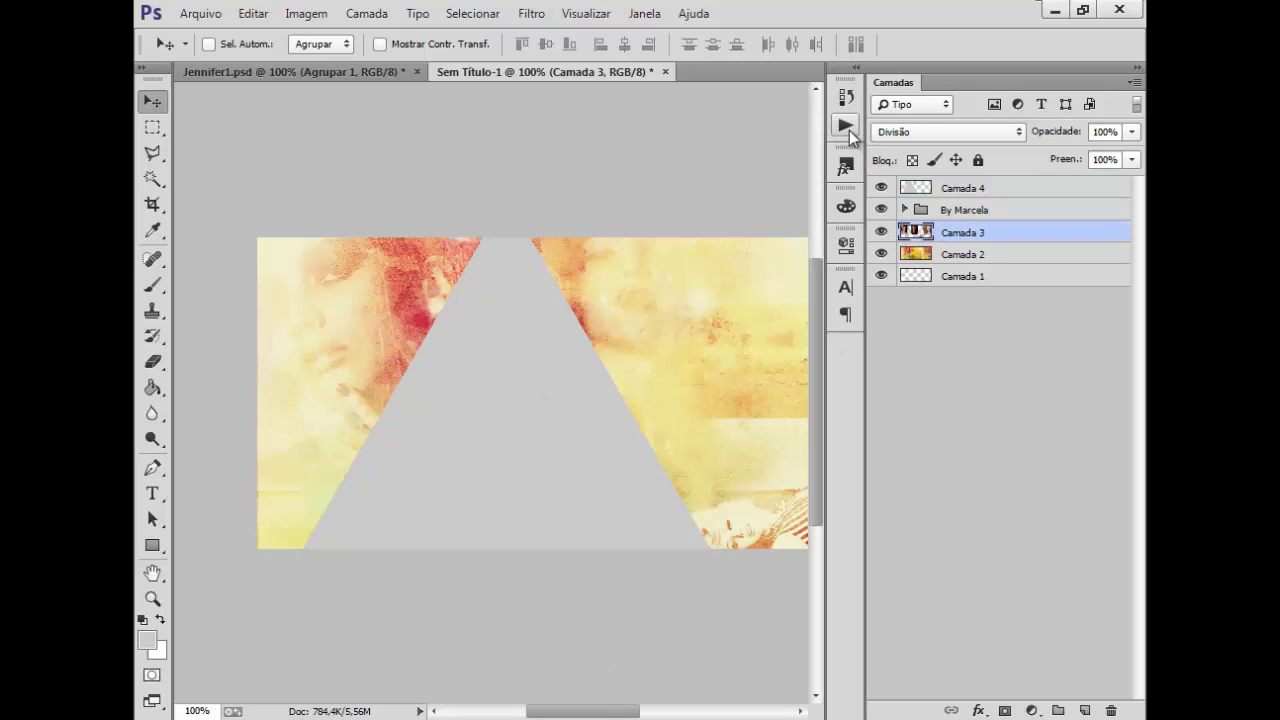
click(846, 127)
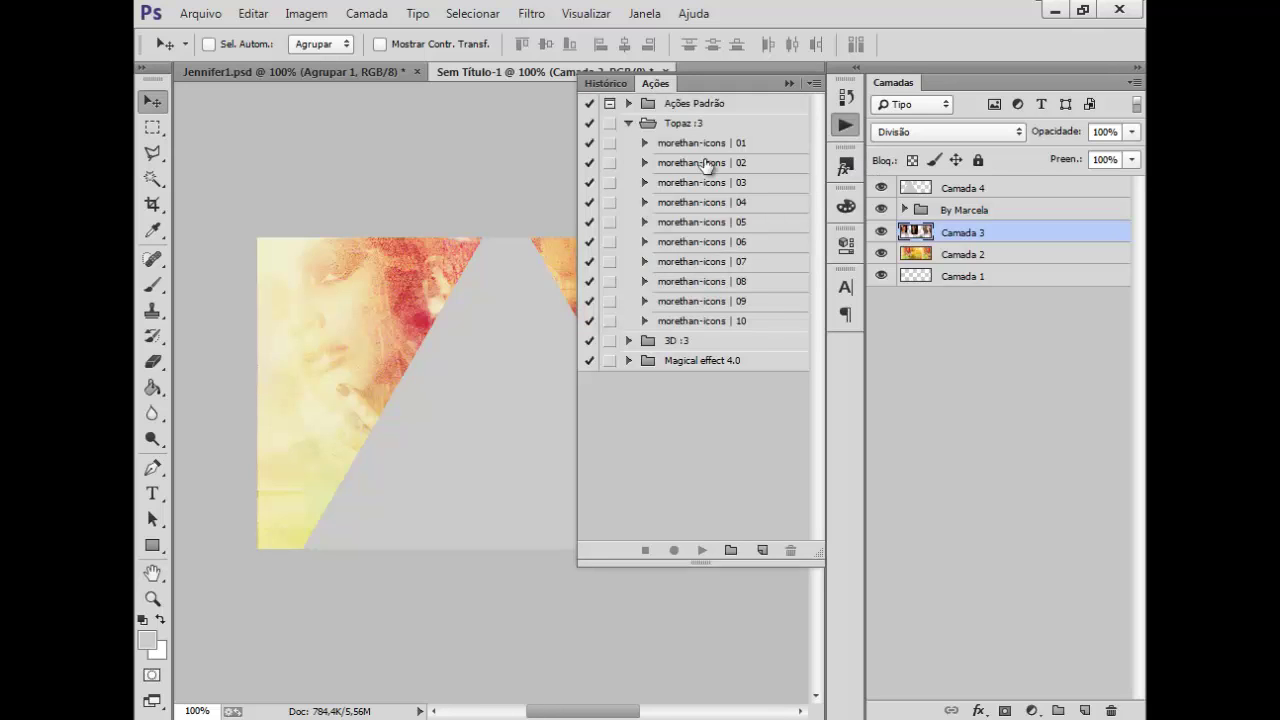
click(706, 163)
click(702, 549)
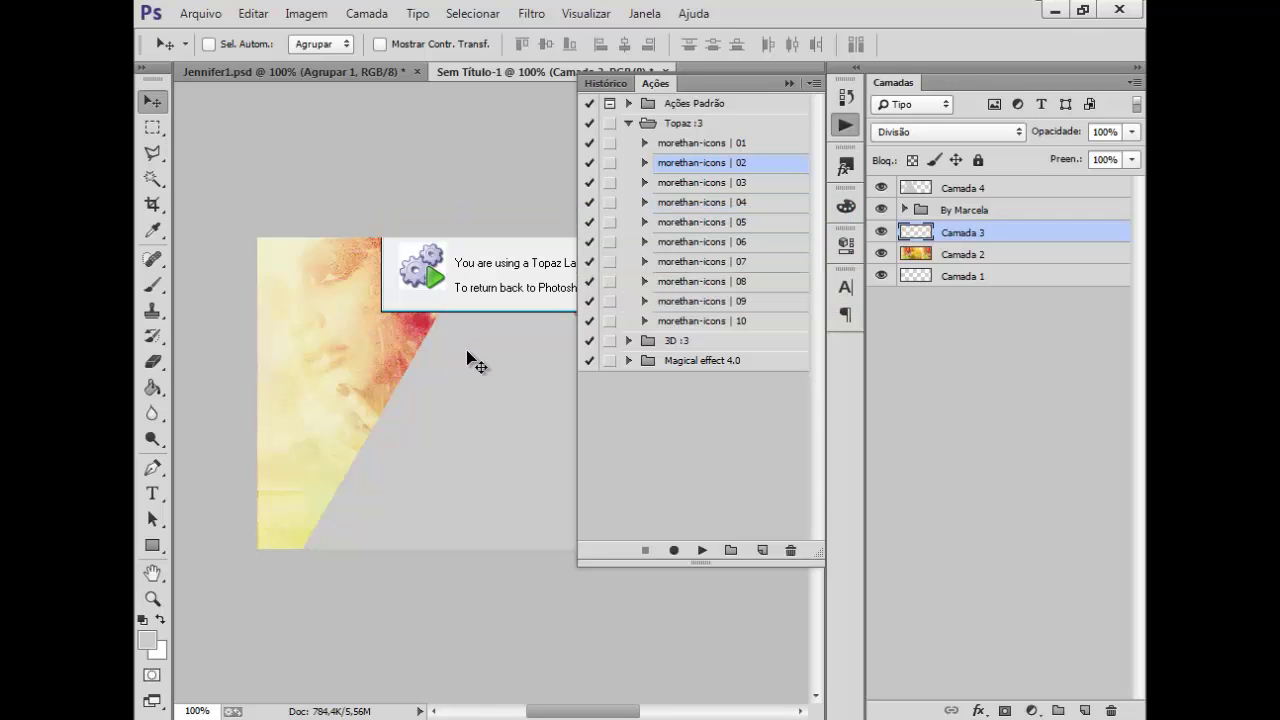
click(788, 85)
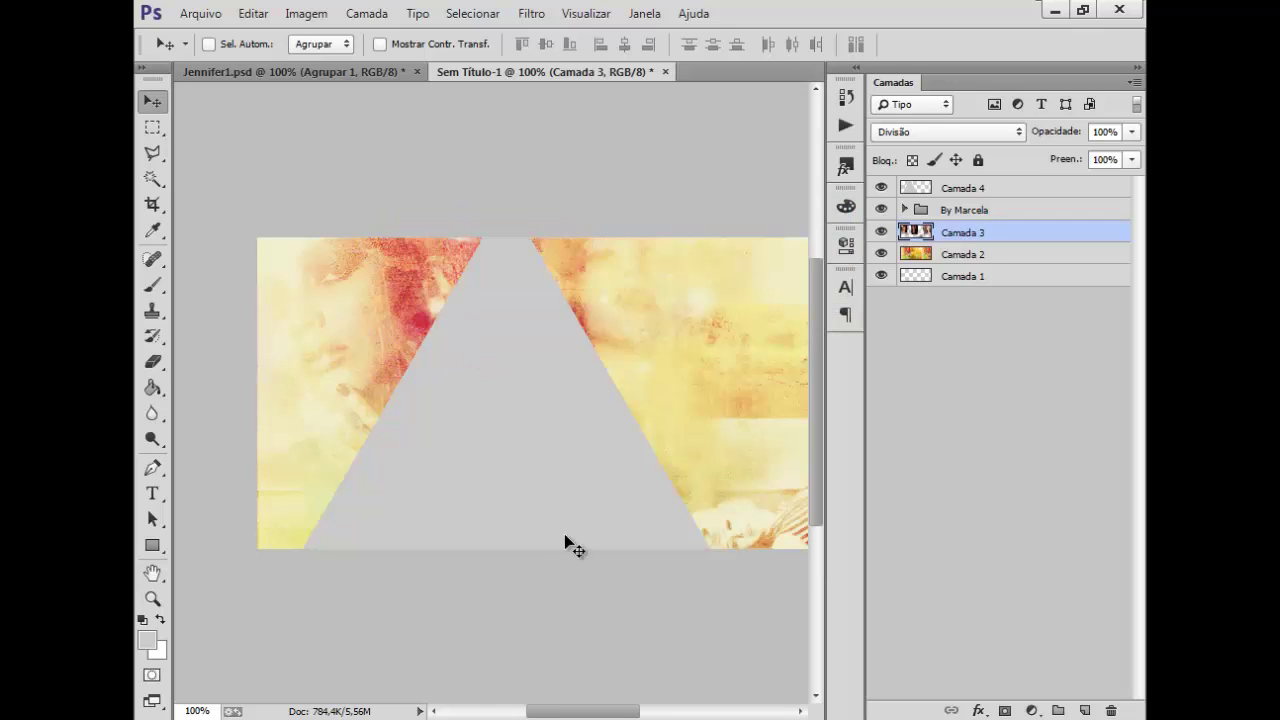
Open the PNG 1 portrait from the tutorial folder, copy it into the Sem Título-1 document and close the source file.
click(200, 13)
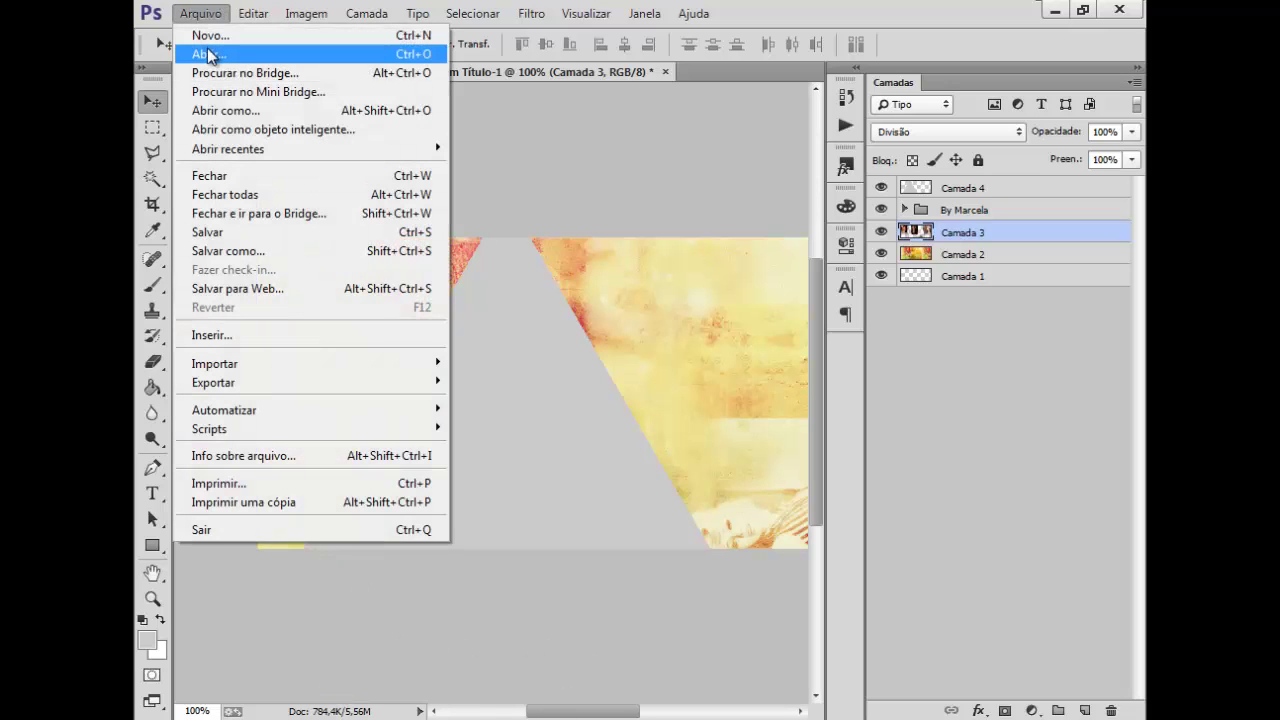
click(205, 53)
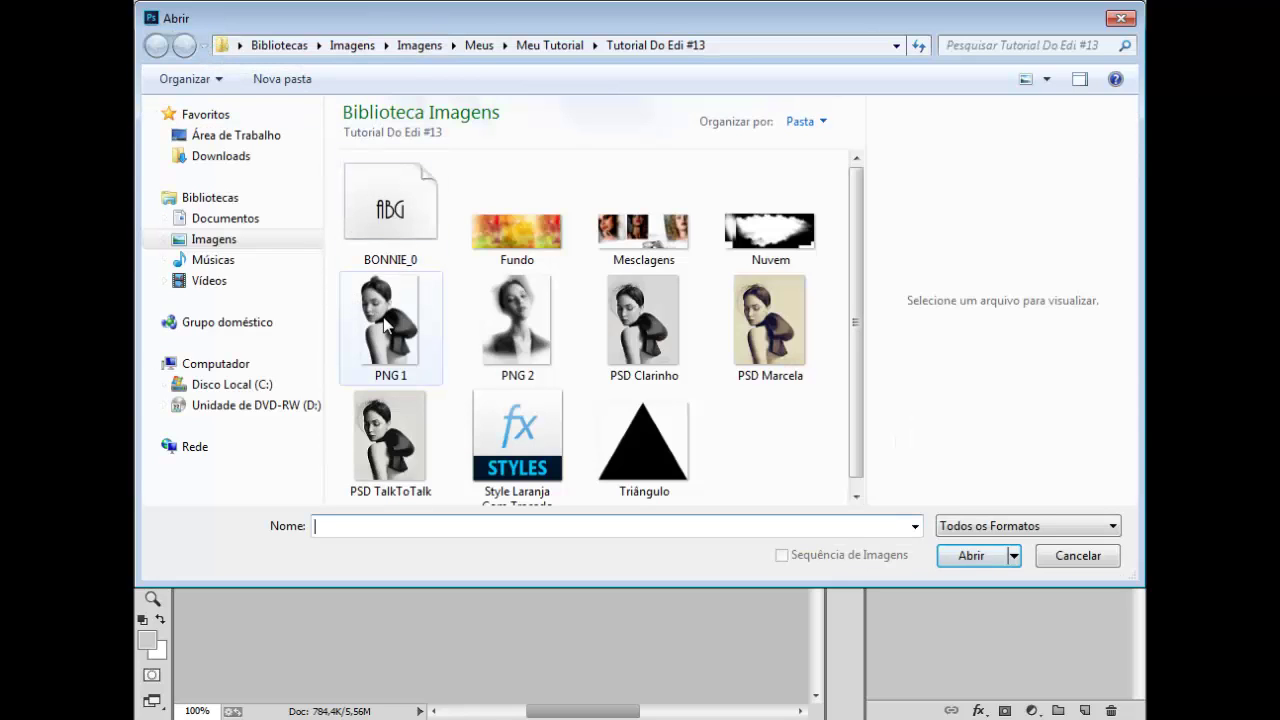
click(395, 306)
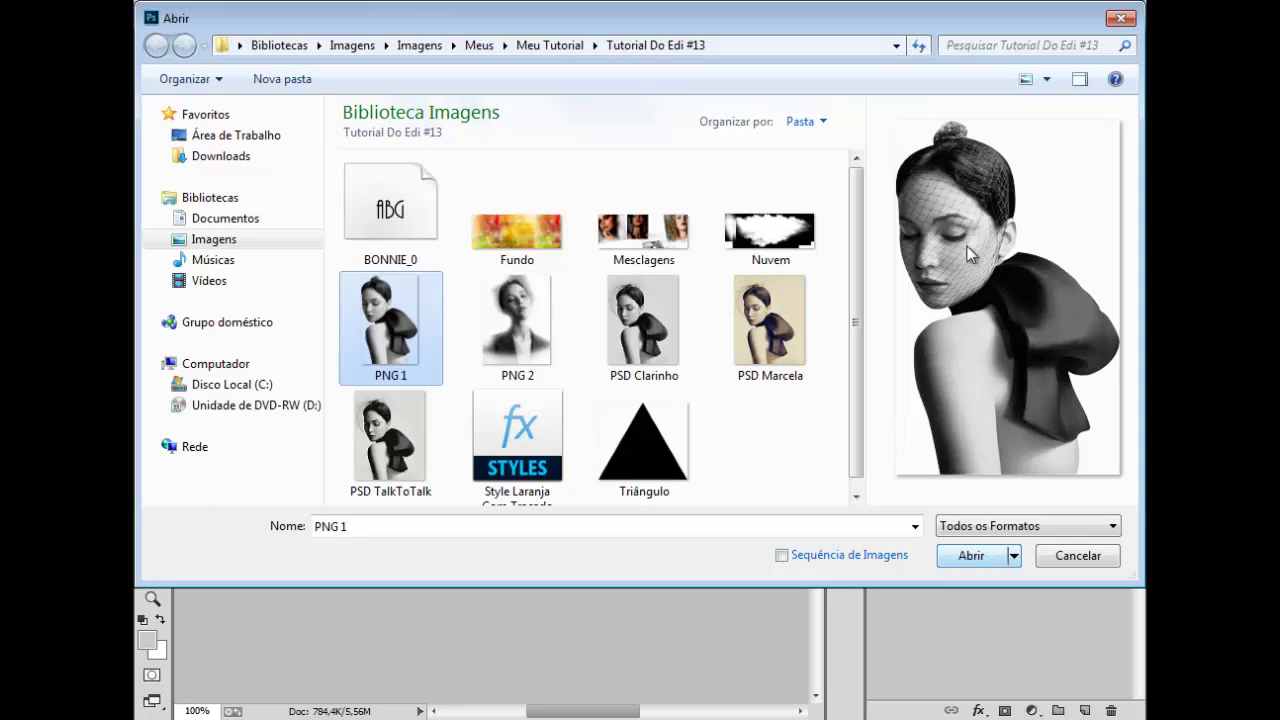
click(953, 555)
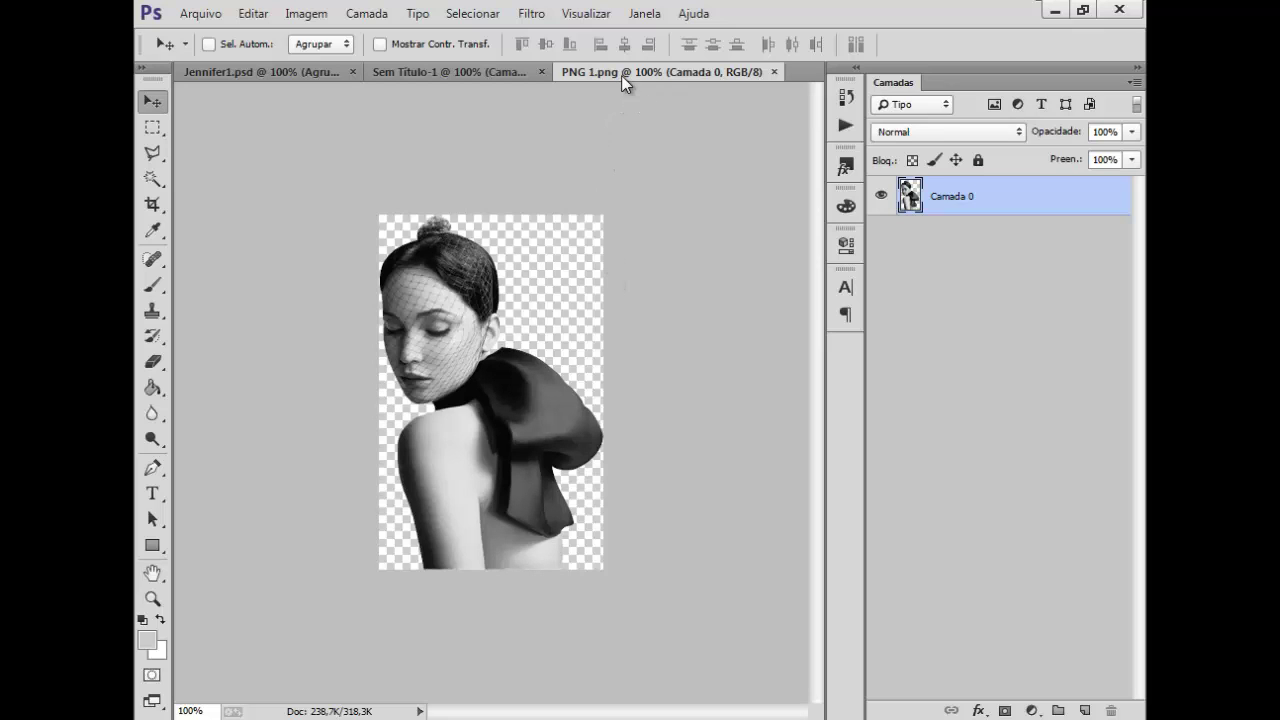
drag(621, 75, 598, 155)
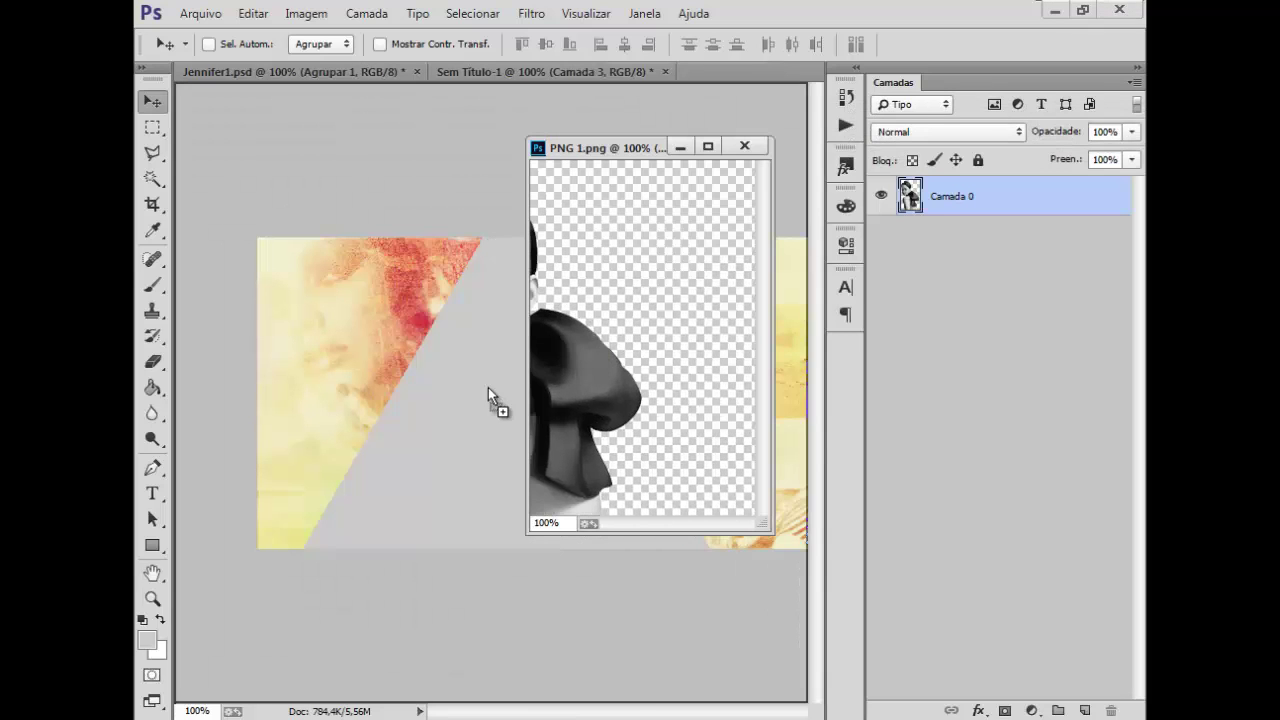
drag(488, 387, 488, 387)
click(749, 140)
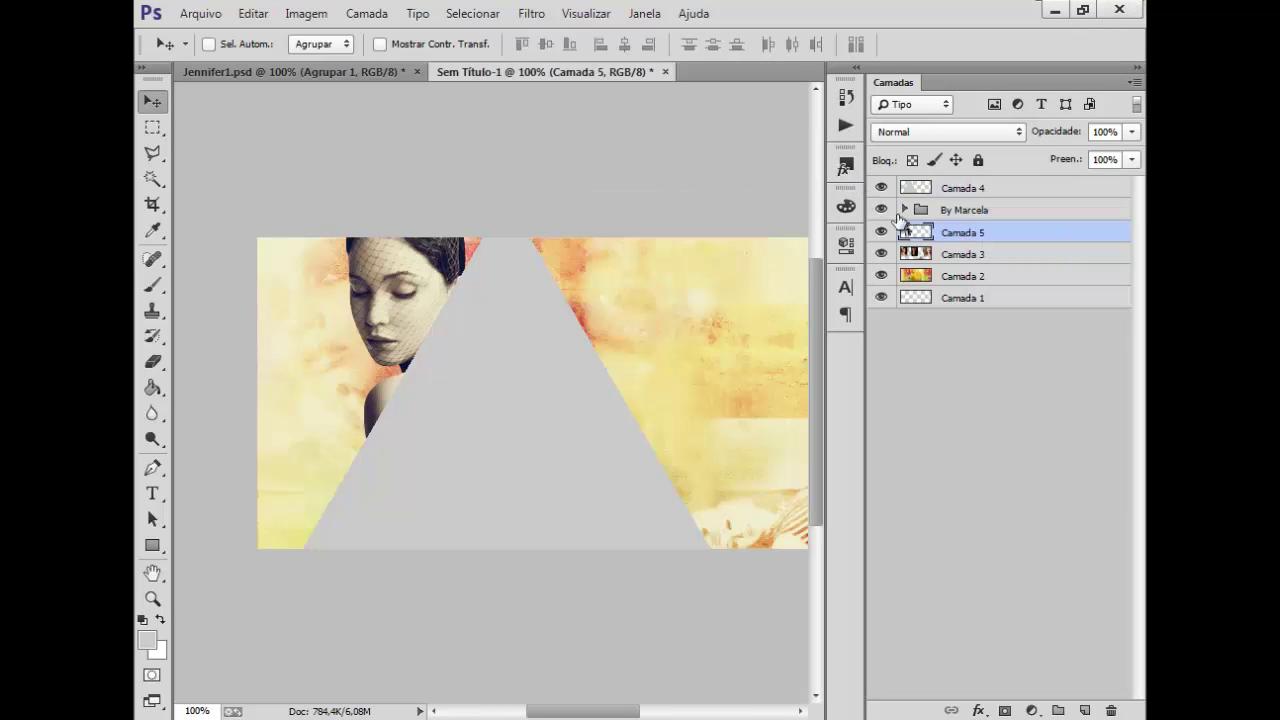
Bring the portrait layer Camada 5 above the triangle layer Camada 4 and position the portrait over the middle of the grey triangle.
drag(925, 232, 944, 186)
drag(943, 178, 943, 186)
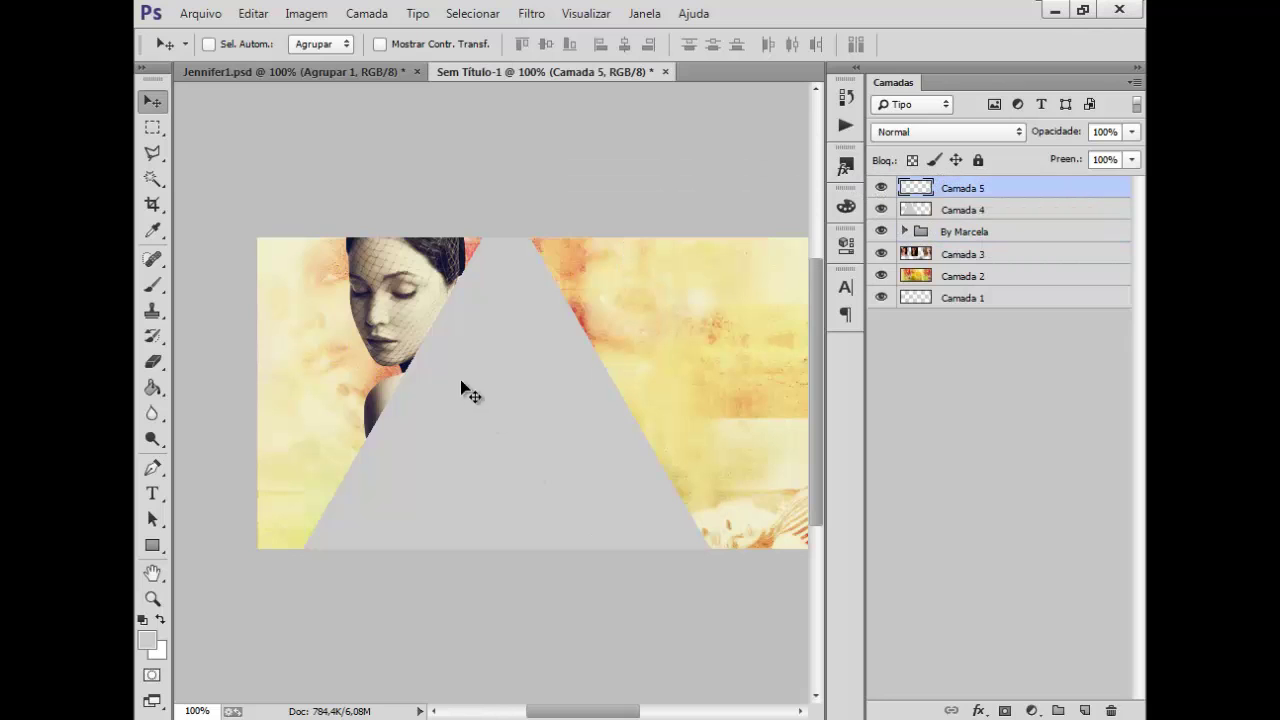
drag(460, 379, 539, 408)
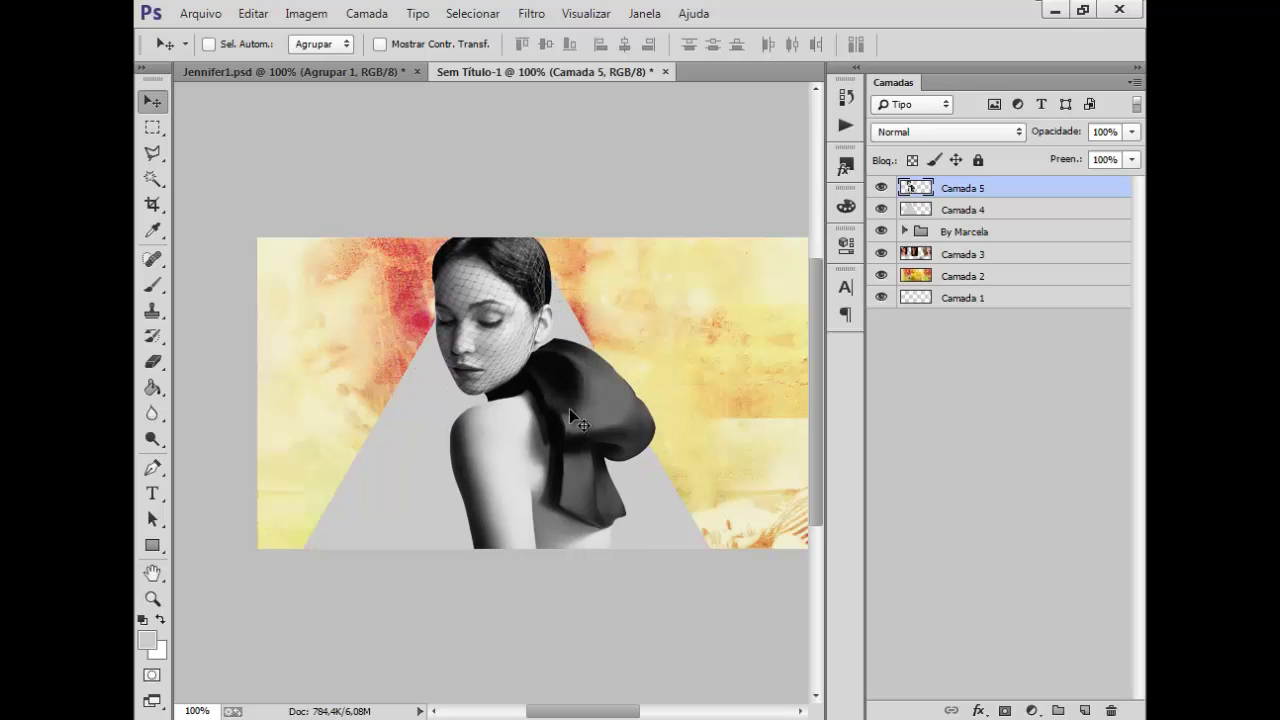
mouse_move(561, 474)
mouse_down()
mouse_move(543, 465)
mouse_move(568, 470)
mouse_up()
drag(607, 716, 622, 717)
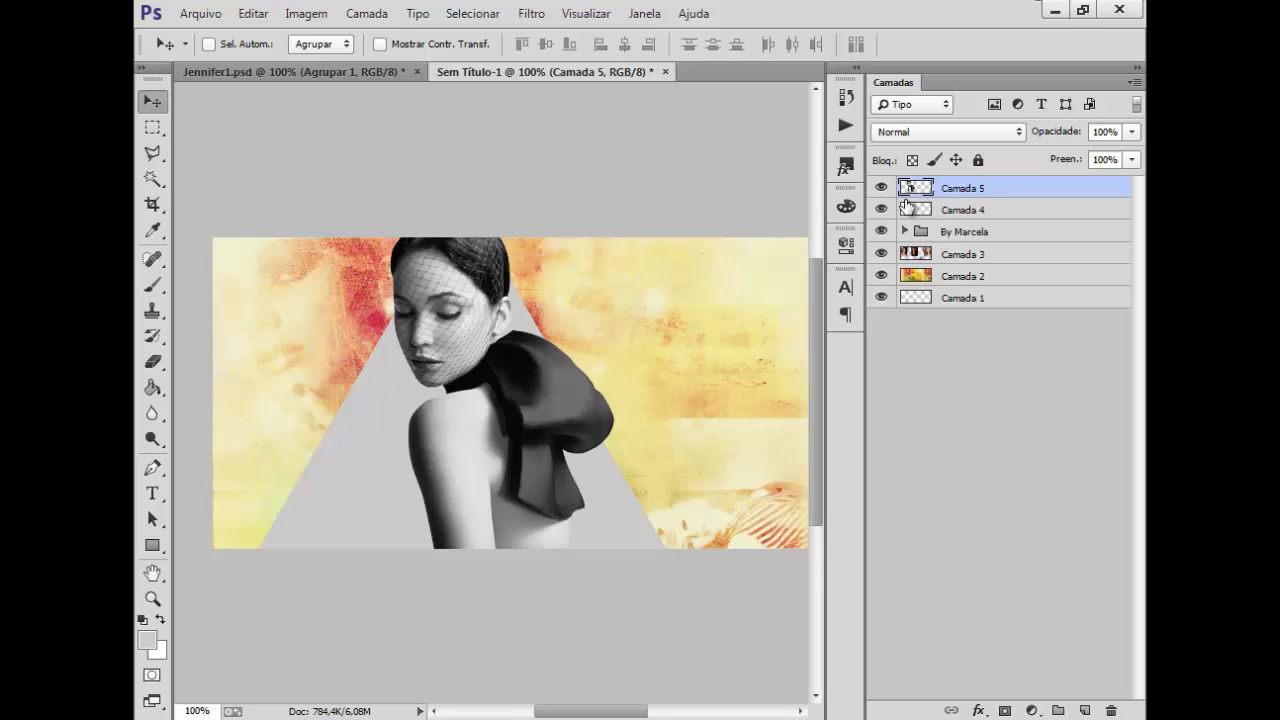
Duplicate the portrait layer and apply the orange bevelled layer style to the lower original, Camada 5.
key(ctrl+j)
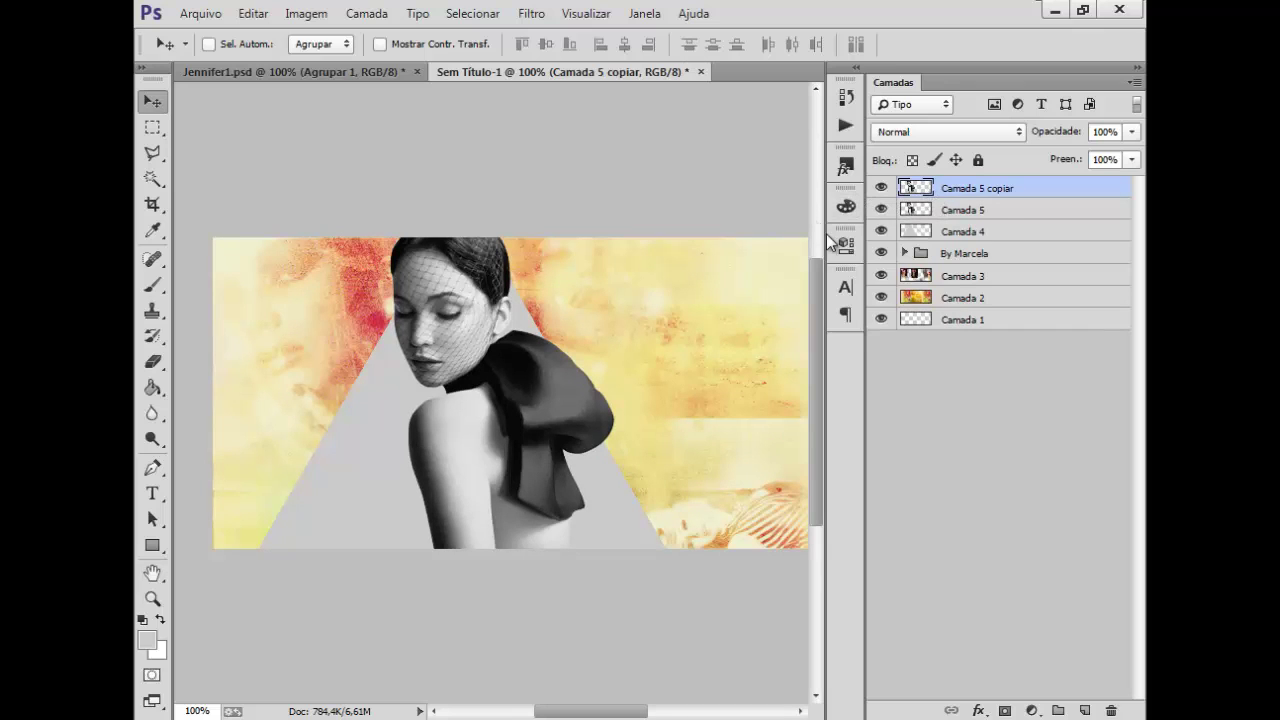
click(950, 210)
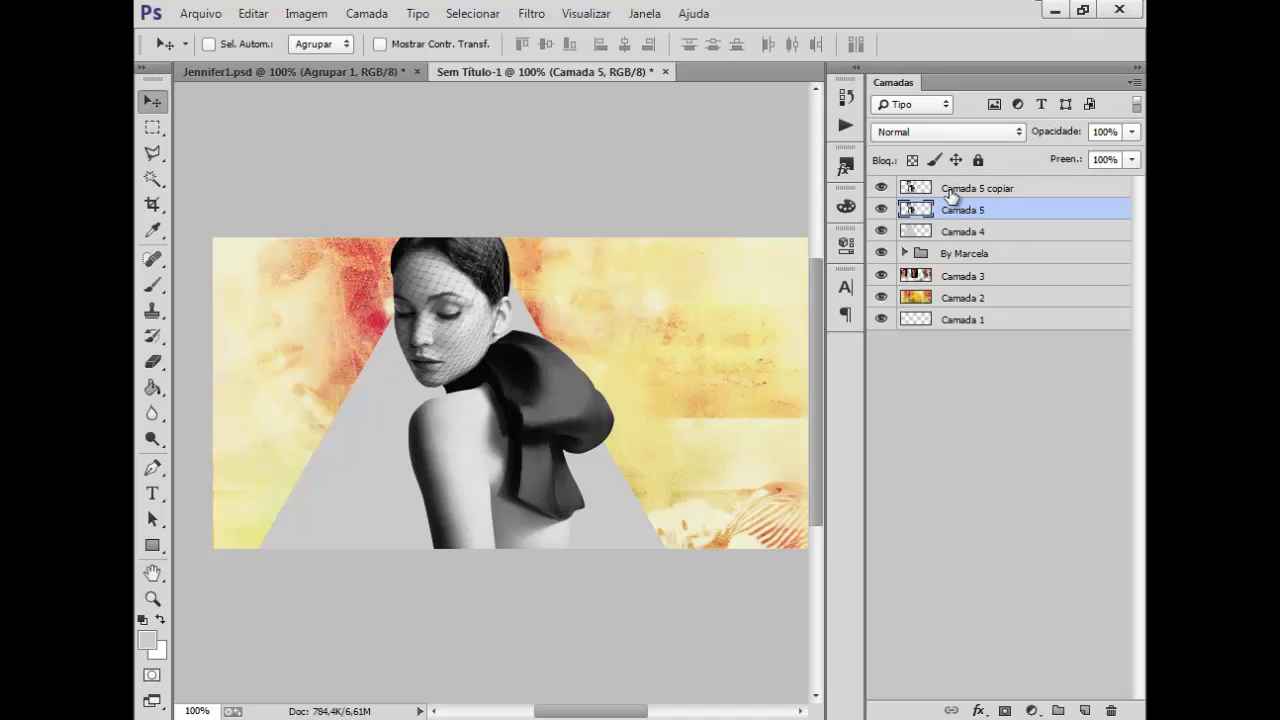
click(845, 166)
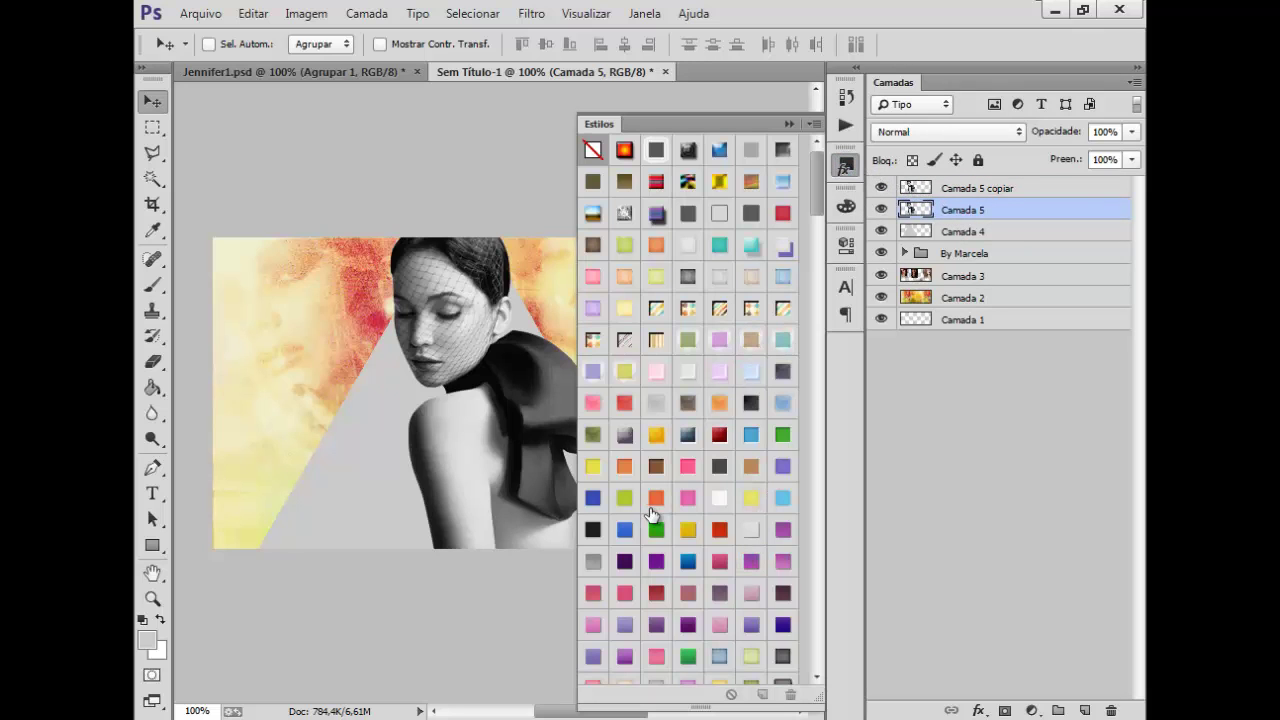
click(658, 214)
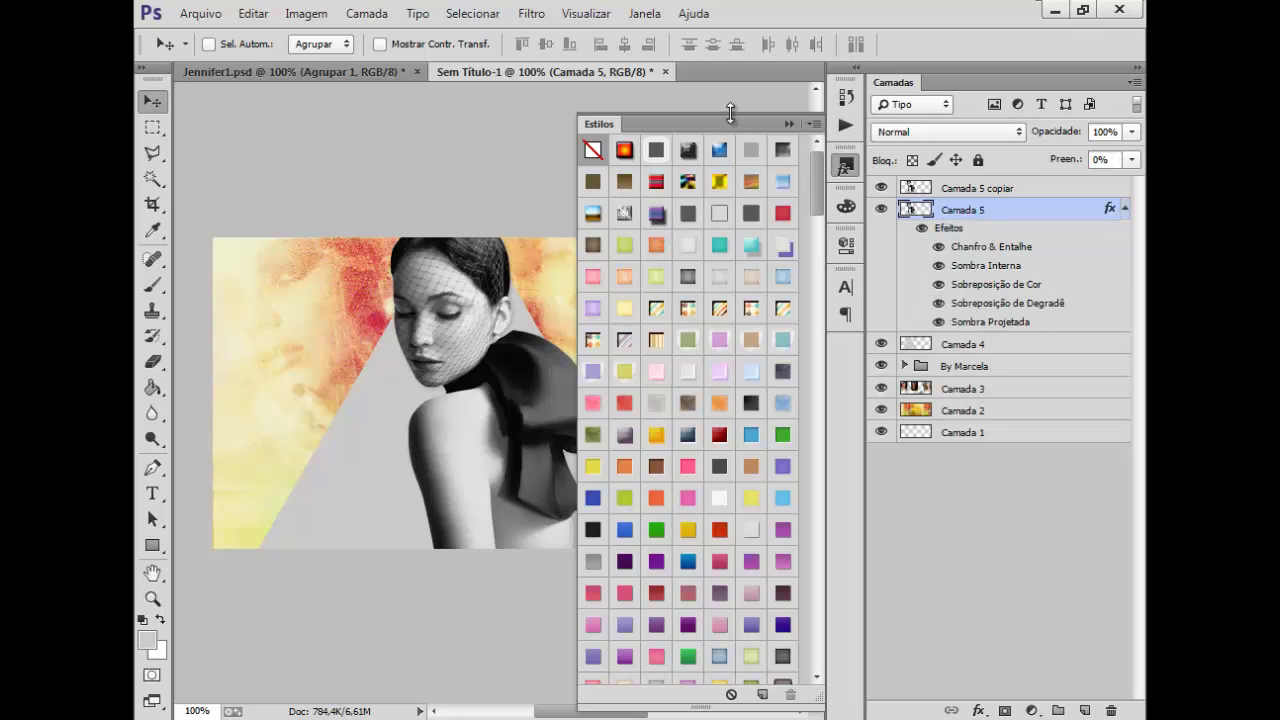
click(788, 124)
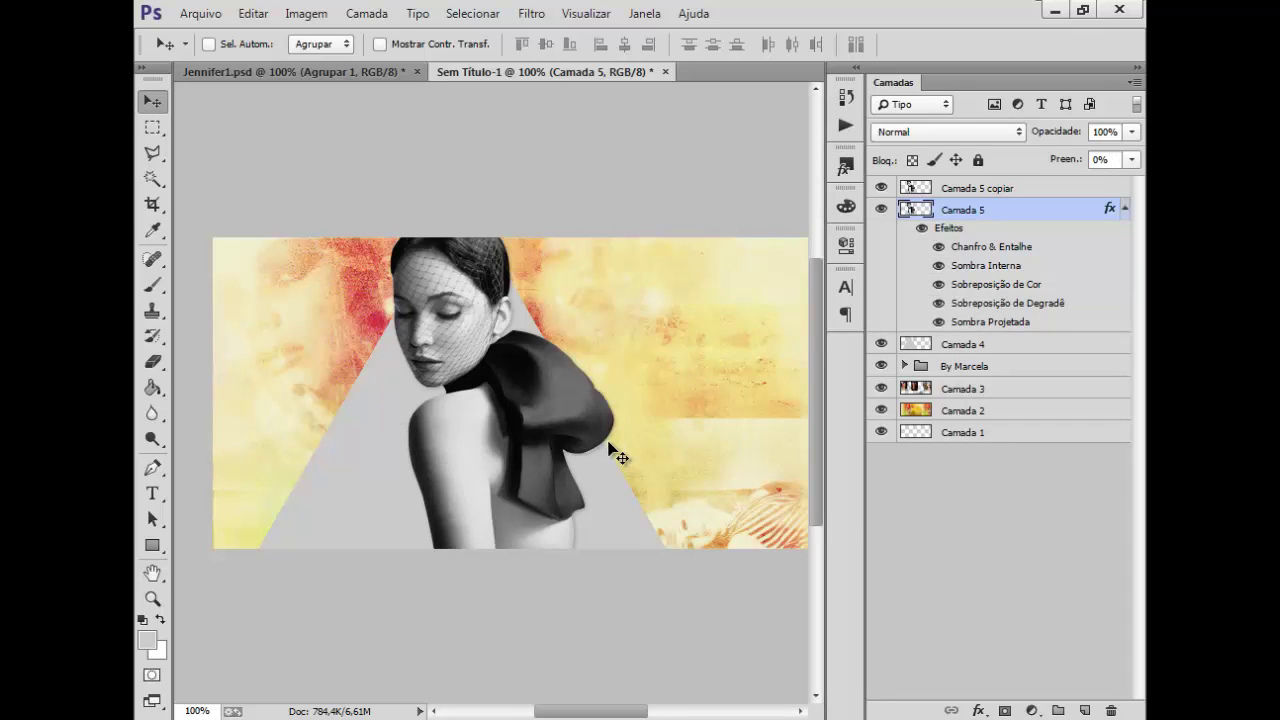
click(938, 265)
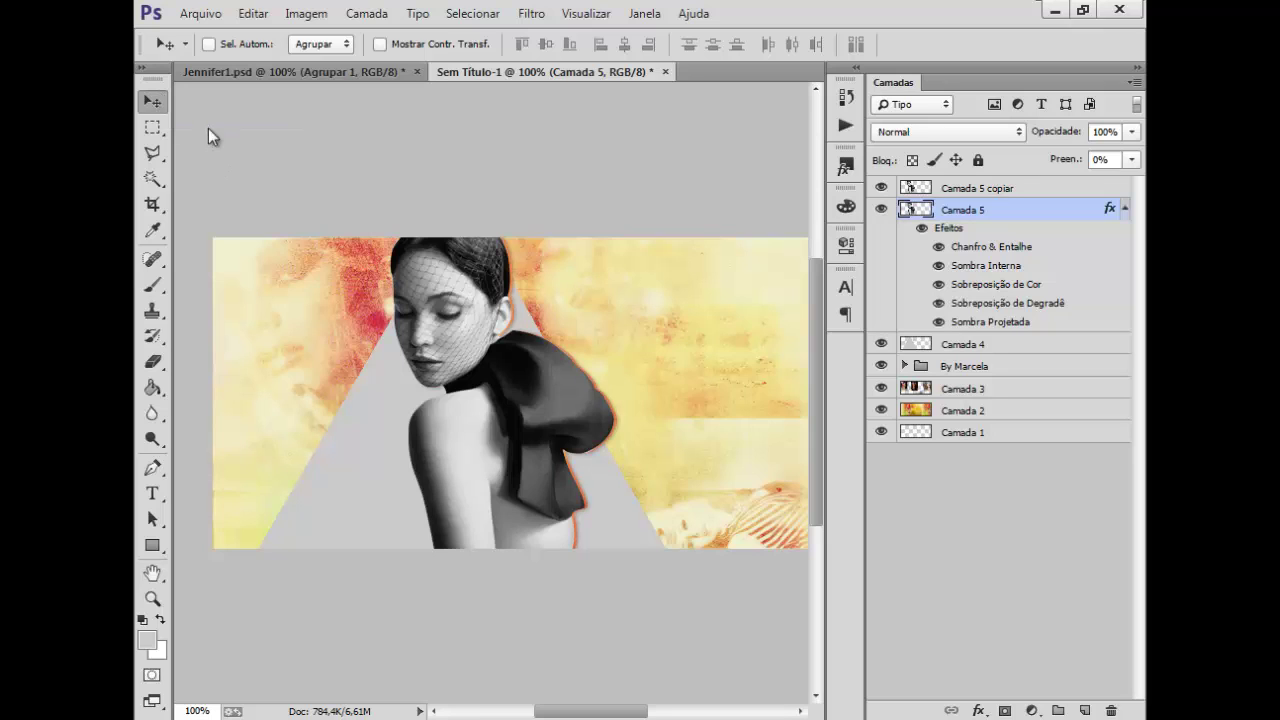
Nudge the styled Camada 5 layer slightly to the right so a thin orange outline follows the portrait's right edge.
key(Right)
key(Right)
key(Right)
key(Right)
key(Right)
key(Right)
key(Right)
key(Right)
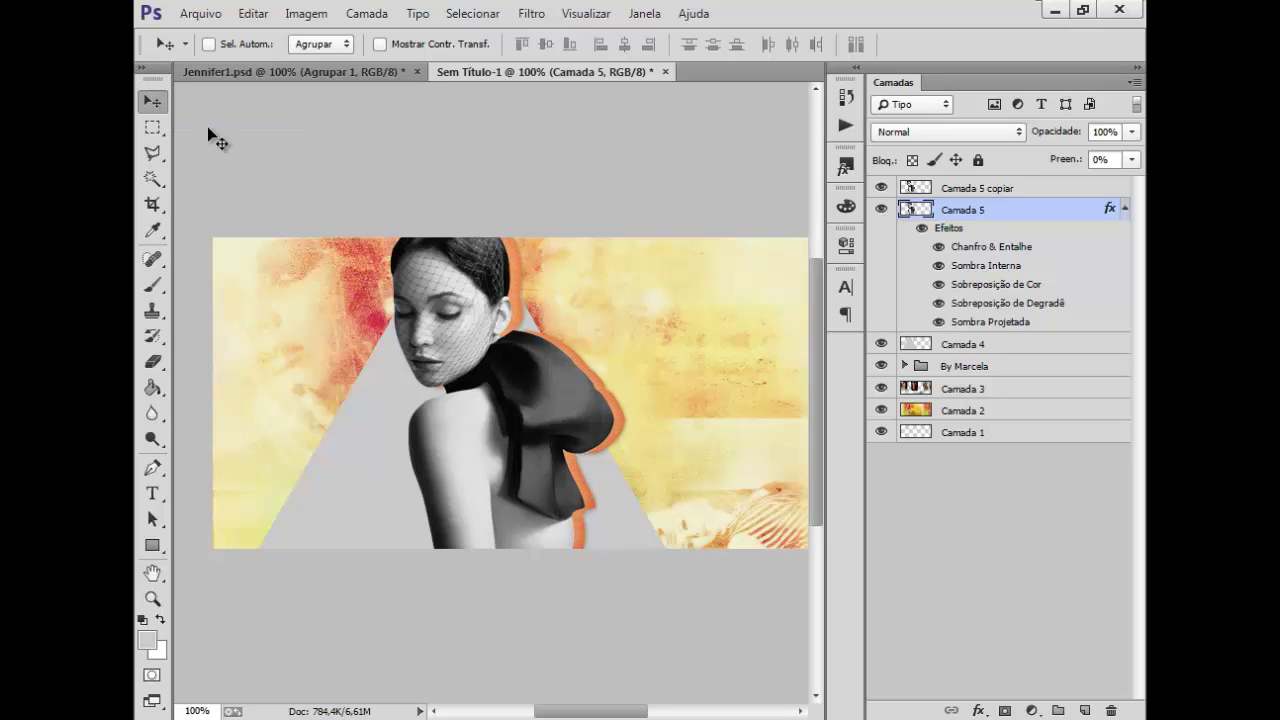
key(Right)
key(Right)
key(Left)
key(Left)
key(Left)
key(Left)
key(Left)
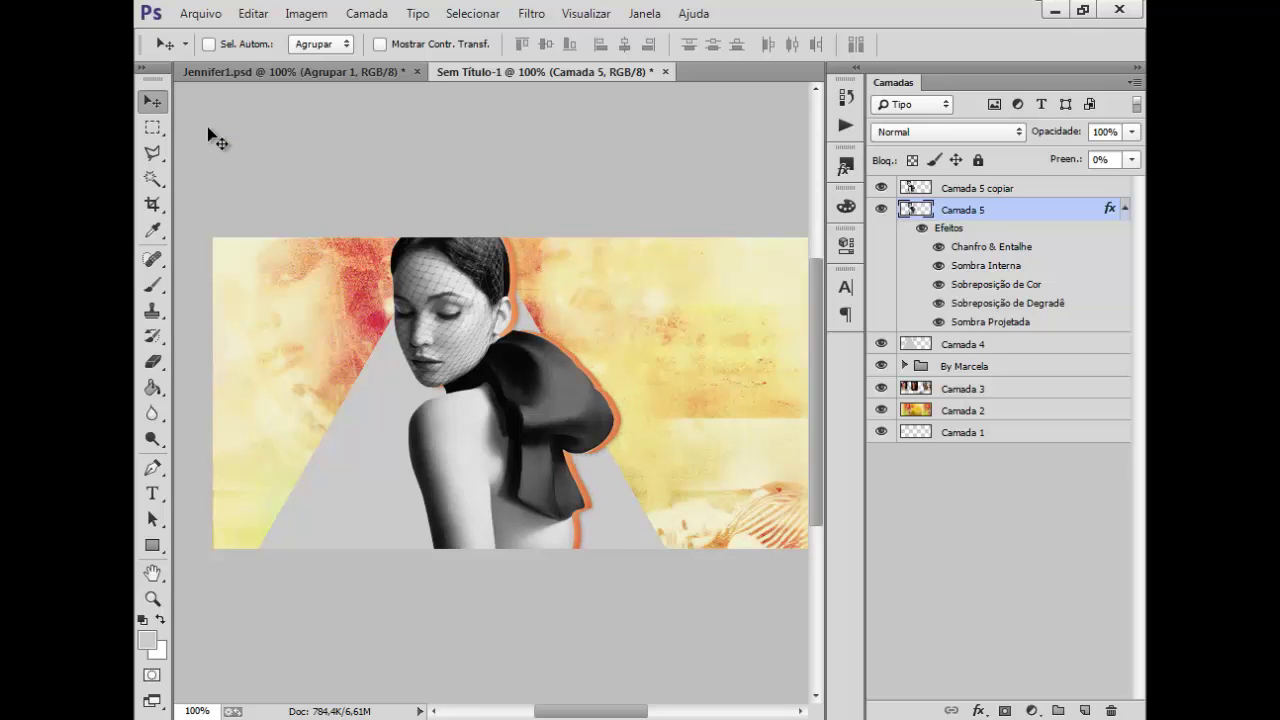
key(Left)
key(Left)
key(Left)
key(Left)
key(Left)
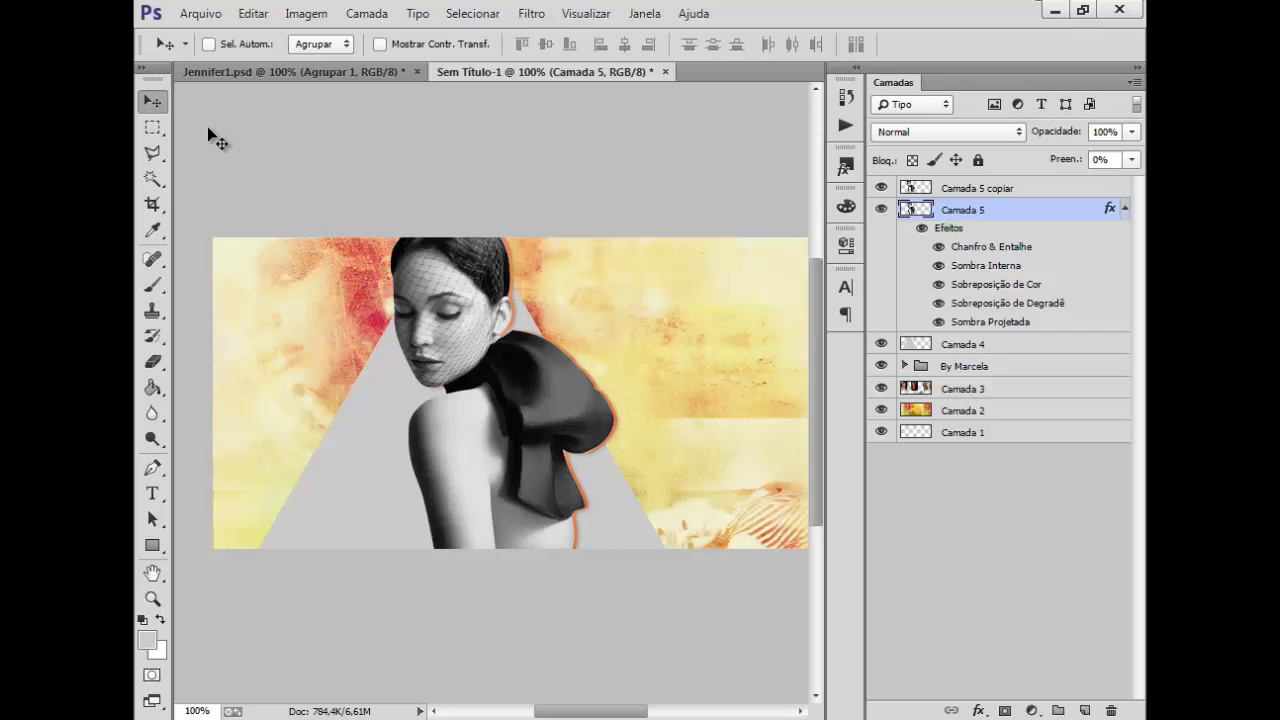
key(Left)
Make Camada 5 copiar the active layer, then check the Jennifer1.psd cover and its layers before returning to Sem Título-1.
drag(578, 716, 600, 716)
click(1018, 193)
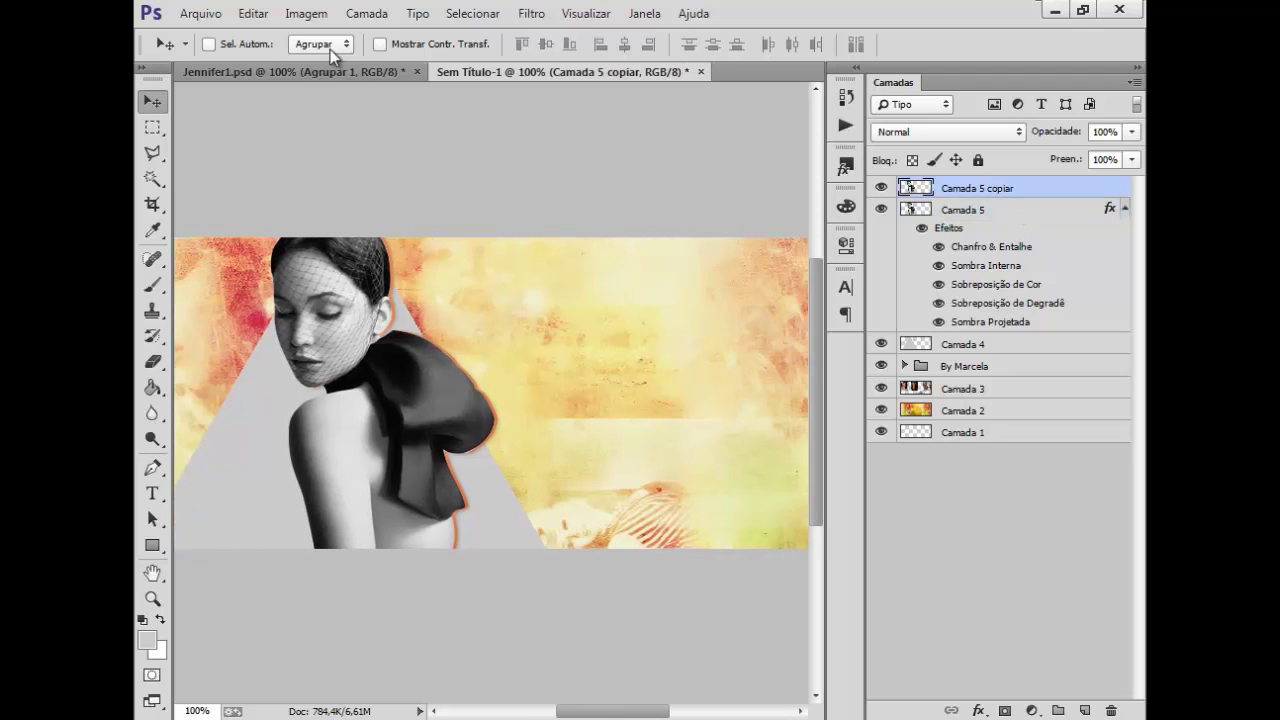
click(325, 71)
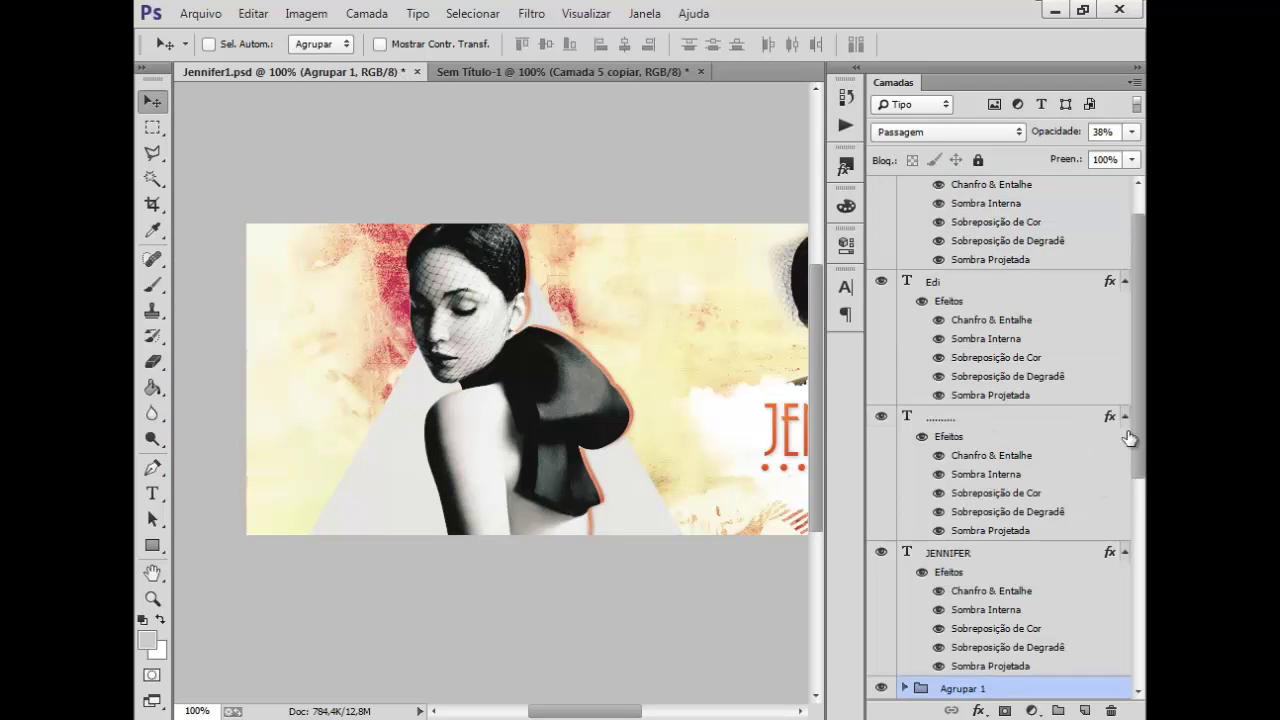
drag(1137, 438, 1142, 547)
click(540, 73)
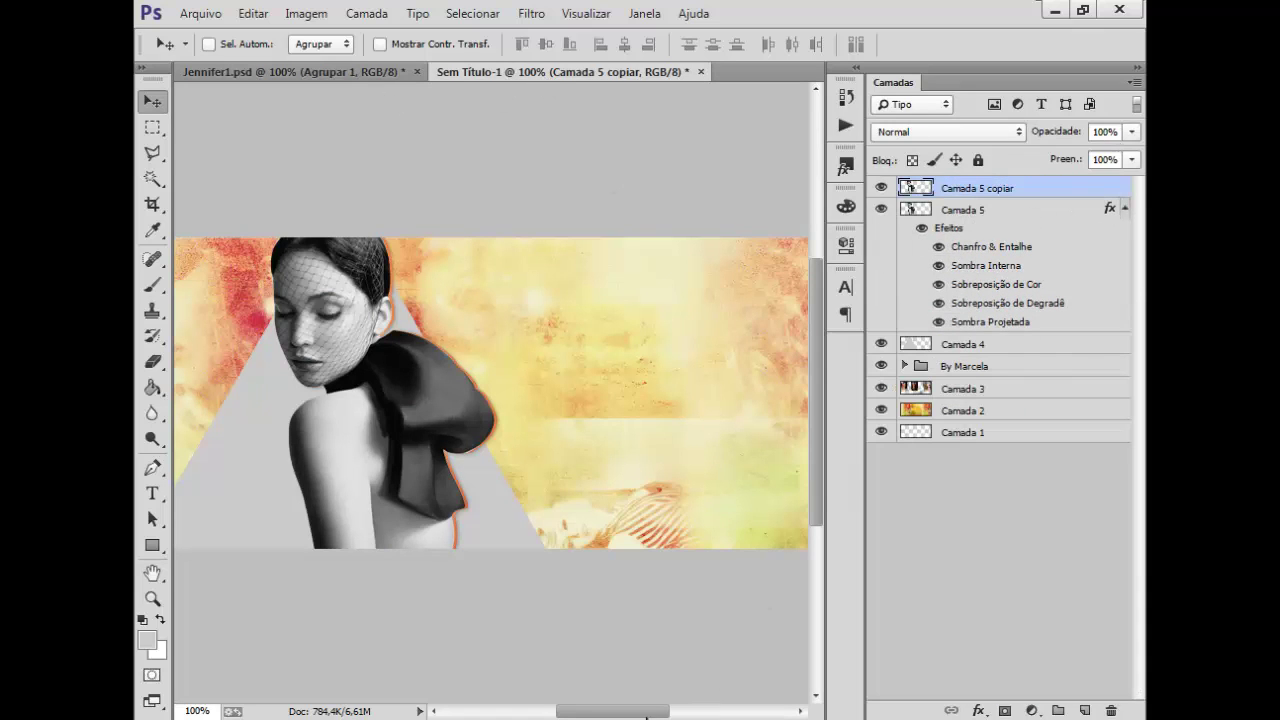
Open the PNG 2 portrait, copy it into the right half of the Sem Título-1 cover with its head at the upper edge, and close the source file.
drag(627, 711, 655, 711)
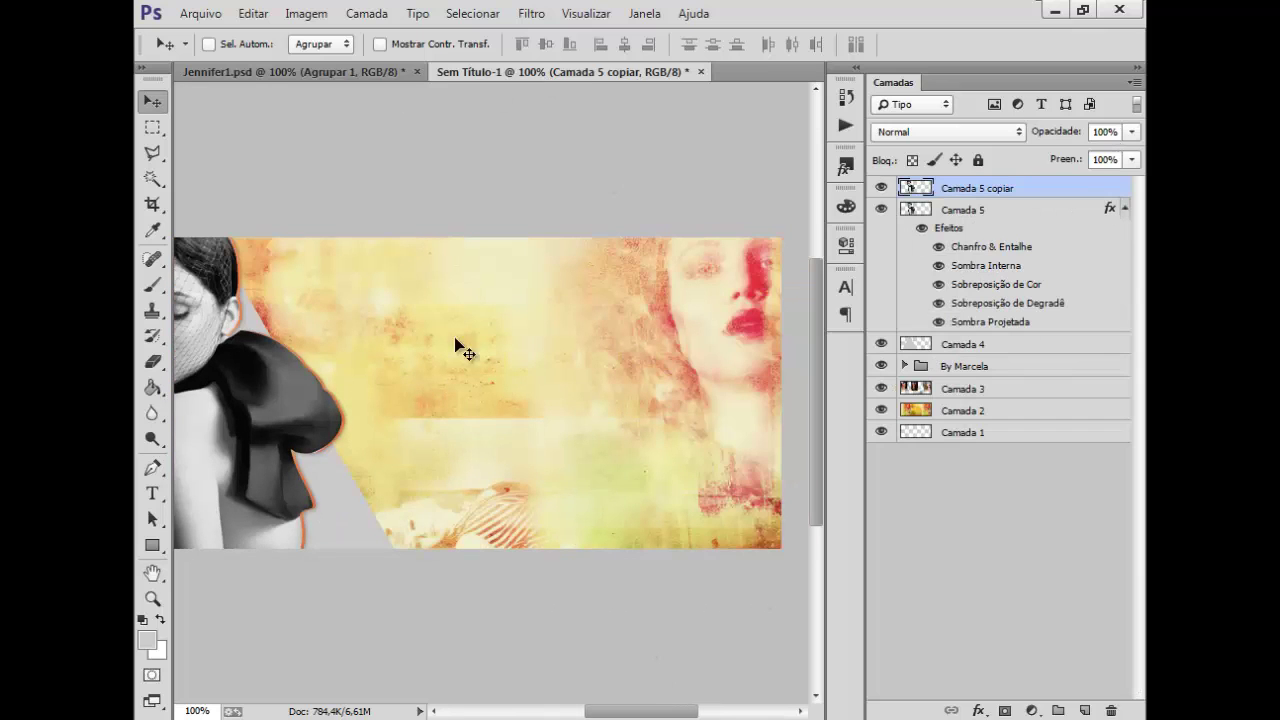
click(200, 13)
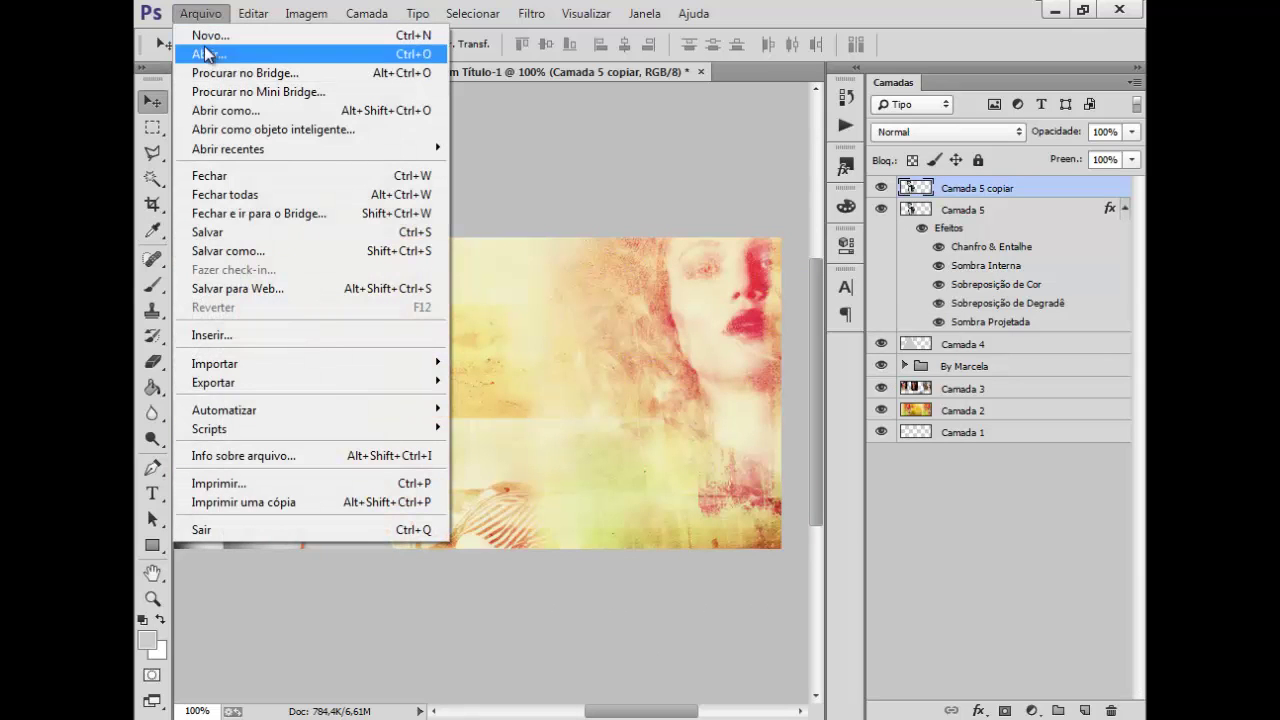
click(199, 52)
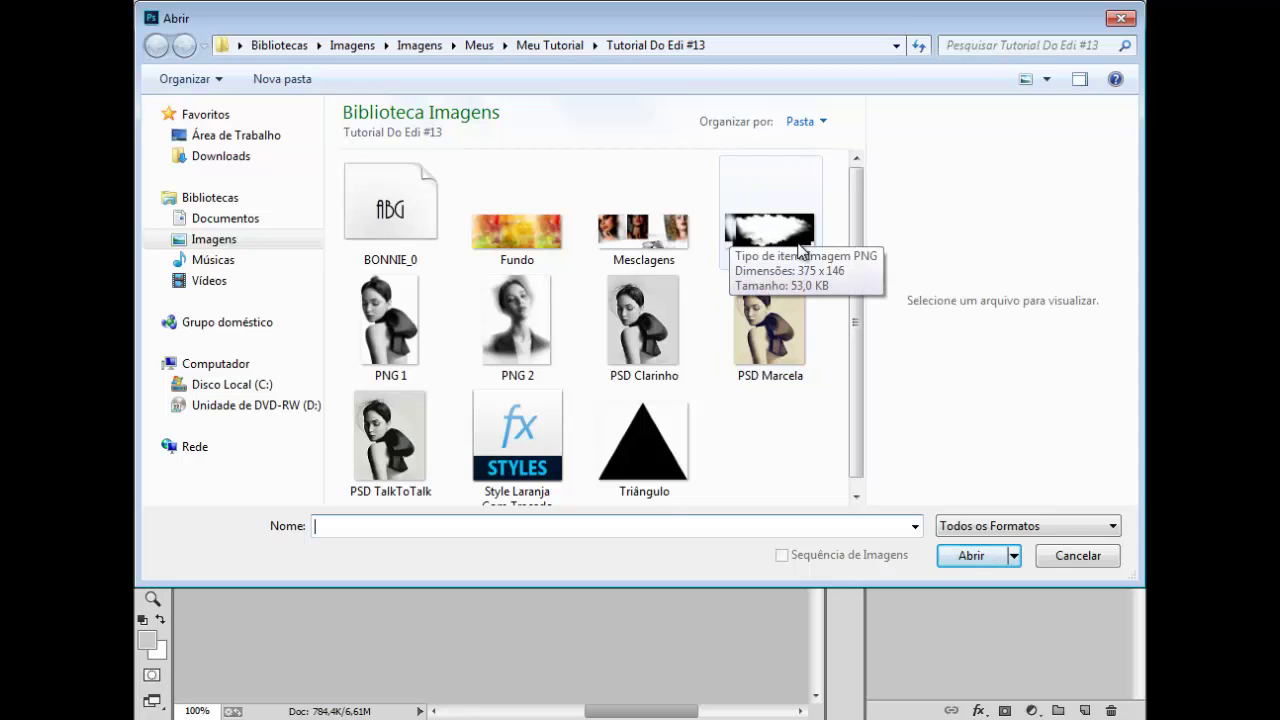
click(517, 357)
click(985, 556)
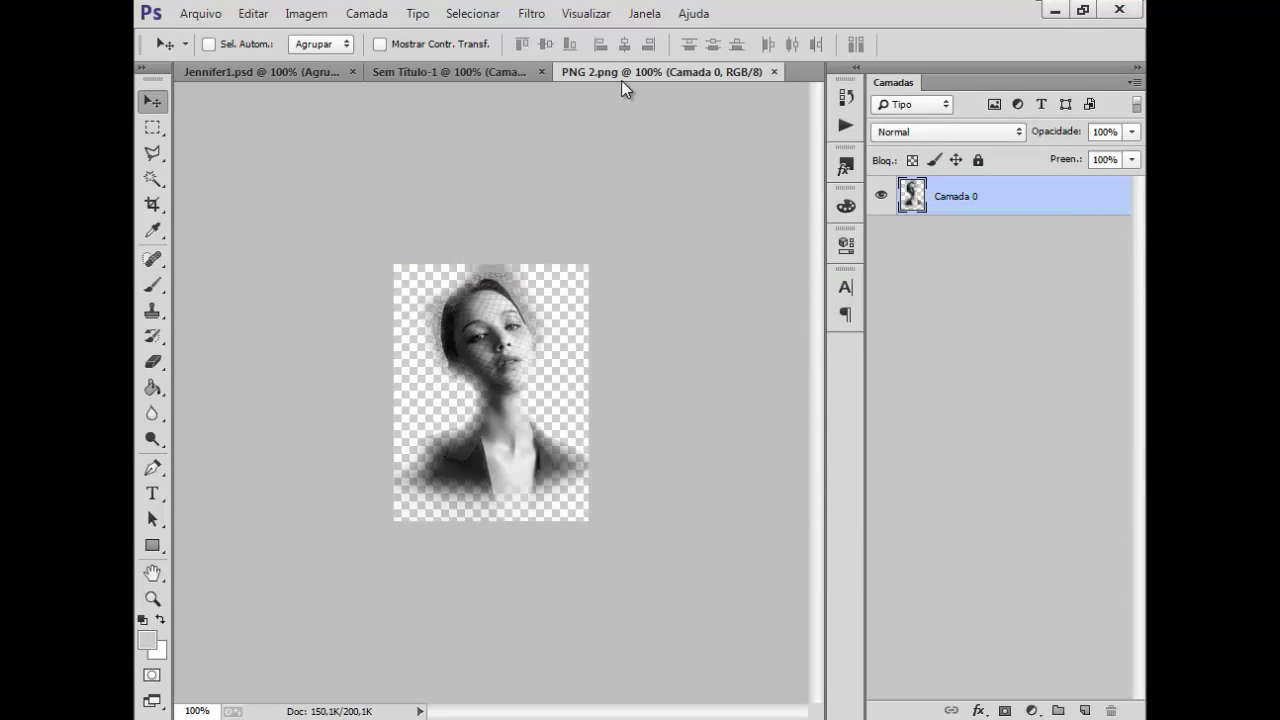
drag(621, 76, 606, 153)
drag(735, 354, 591, 414)
click(735, 151)
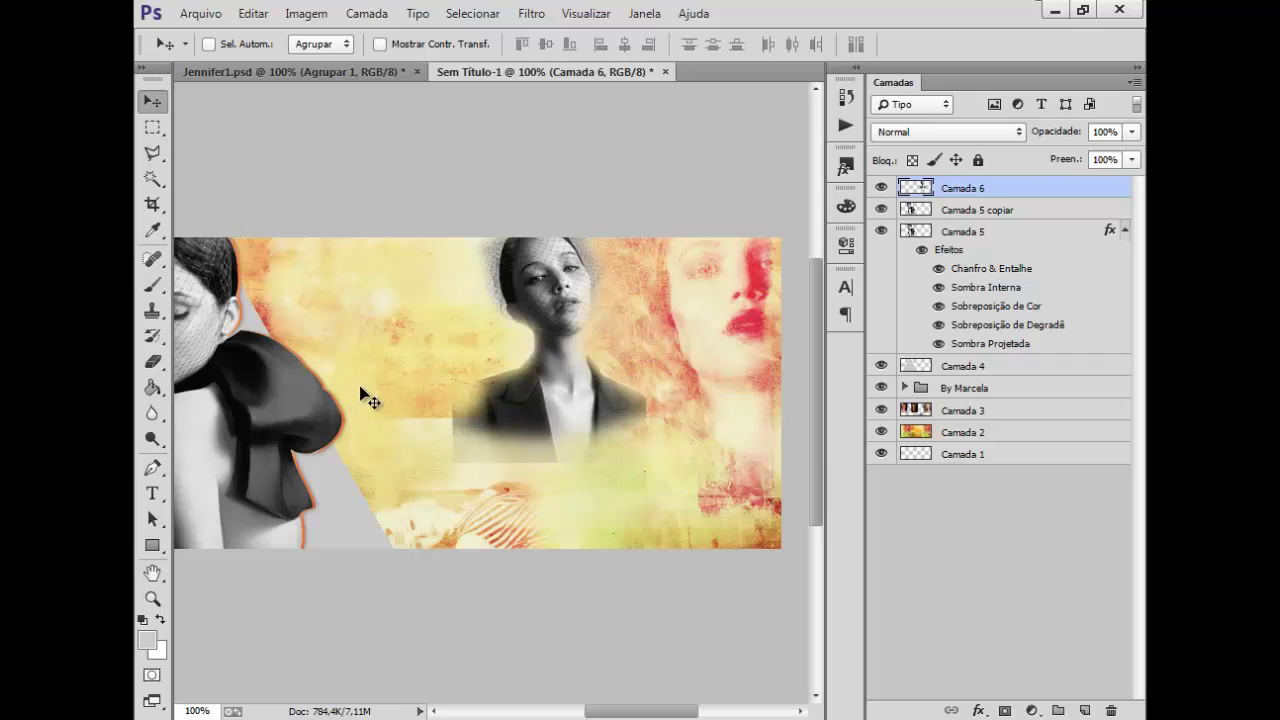
Open the Nuvem cloud image from the tutorial folder and copy it into Sem Título-1, over the lower part of the second portrait.
click(200, 13)
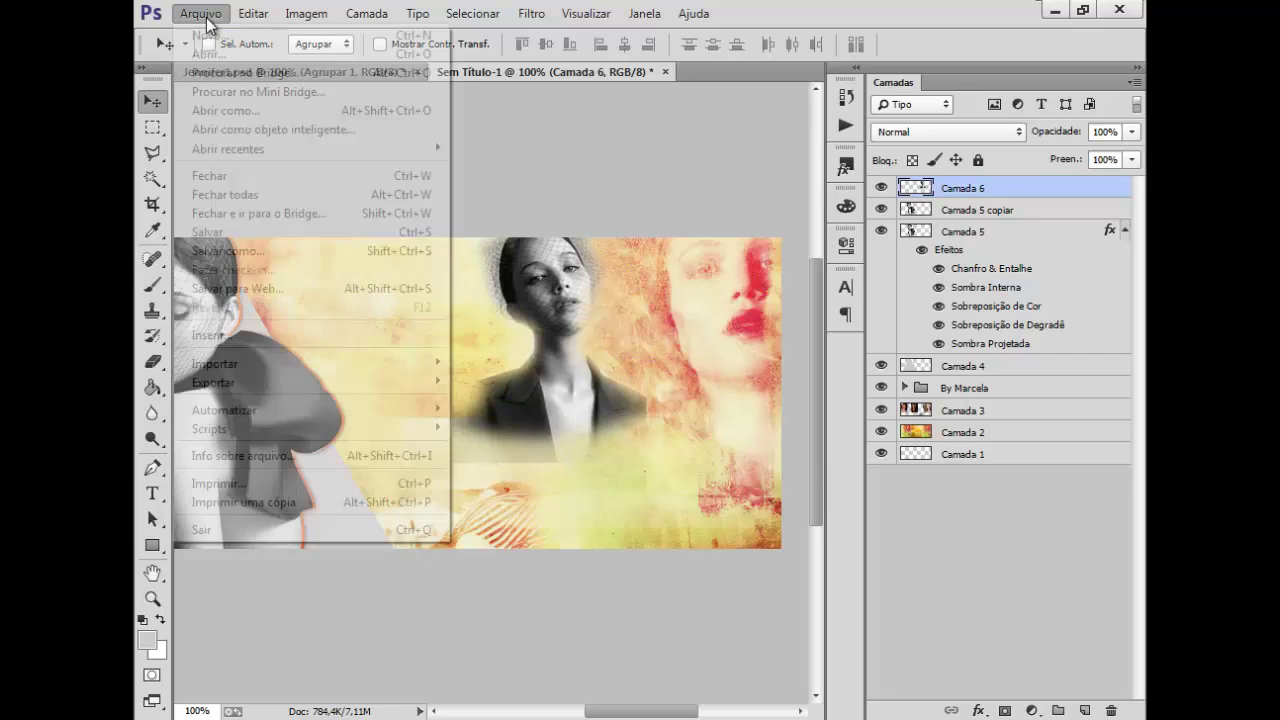
click(222, 54)
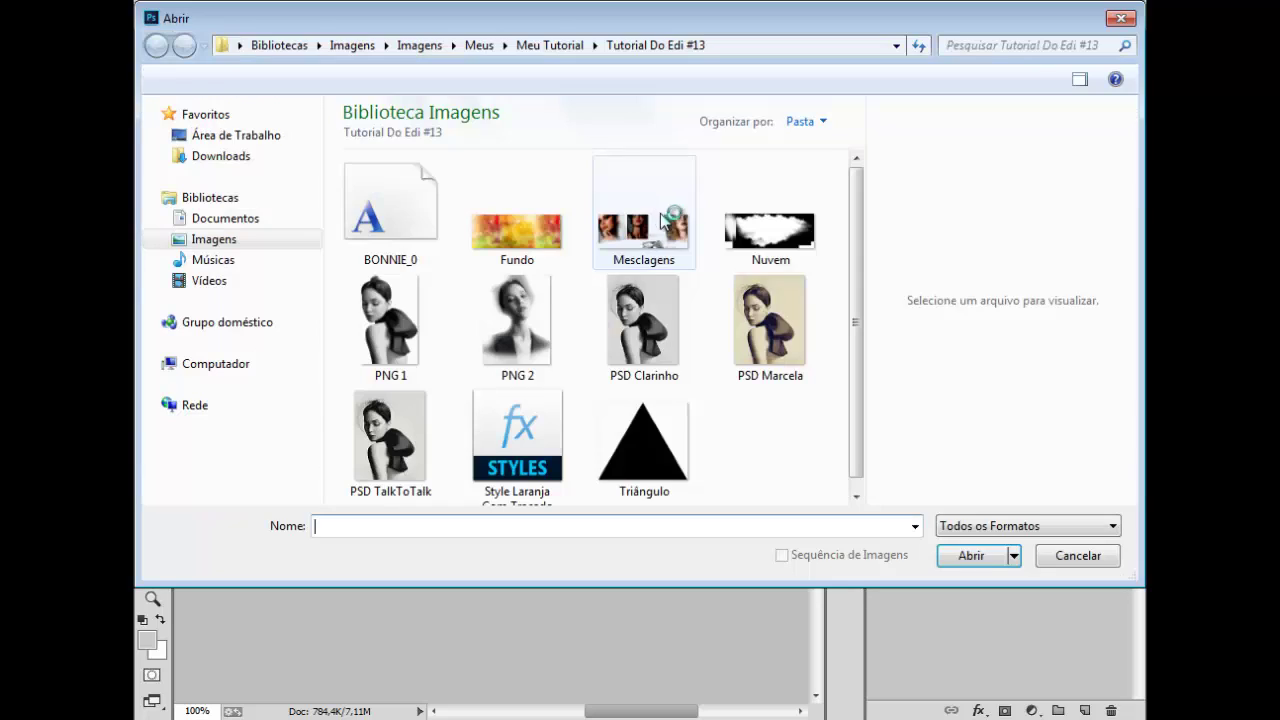
click(770, 210)
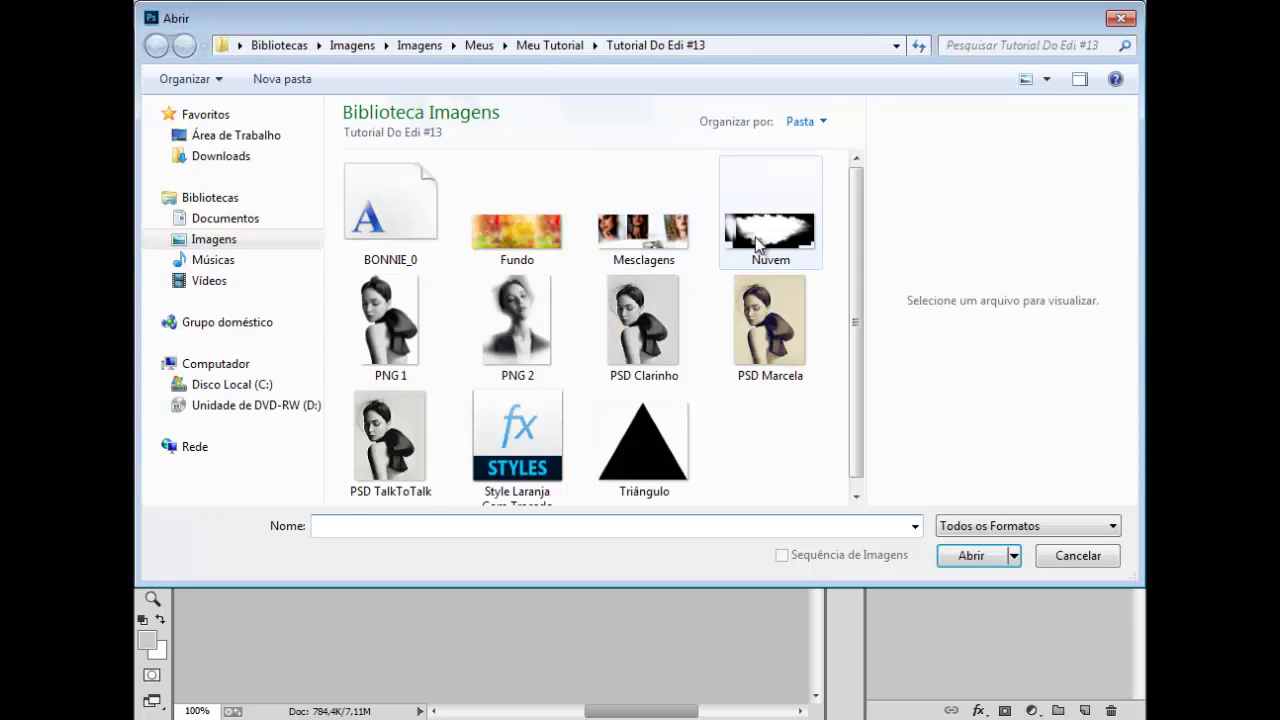
click(975, 556)
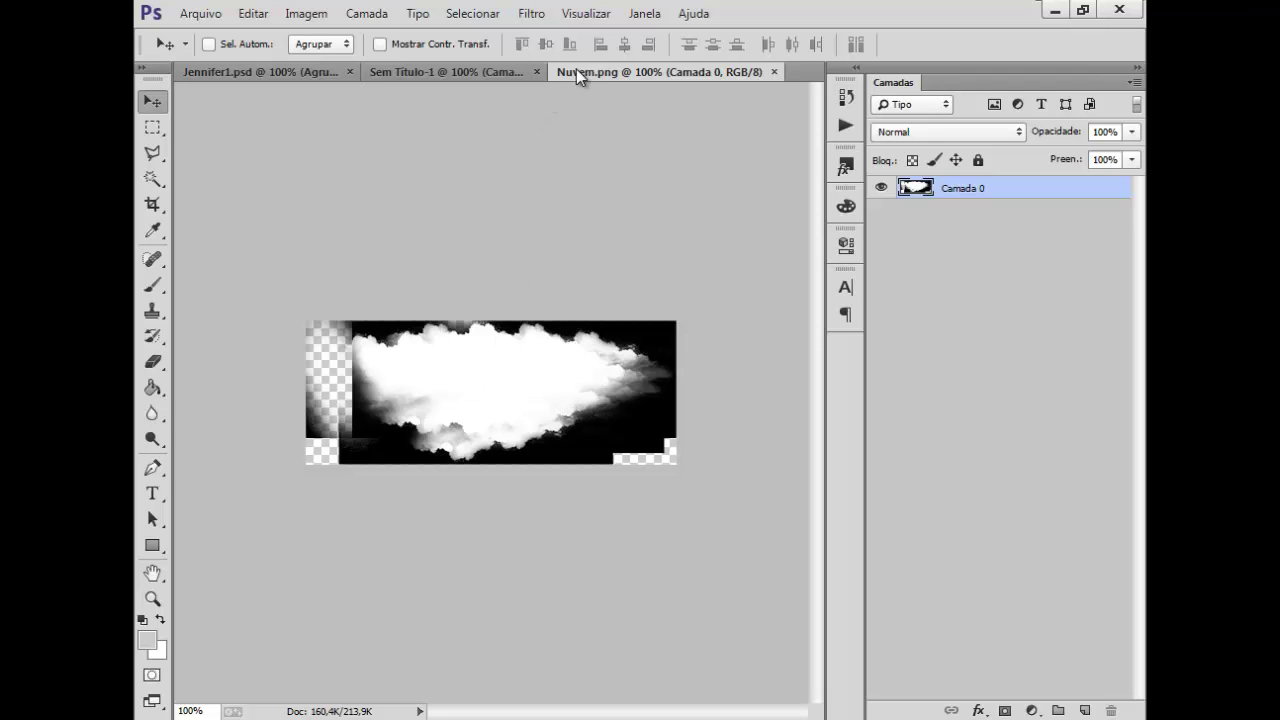
drag(576, 69, 571, 180)
drag(683, 260, 479, 393)
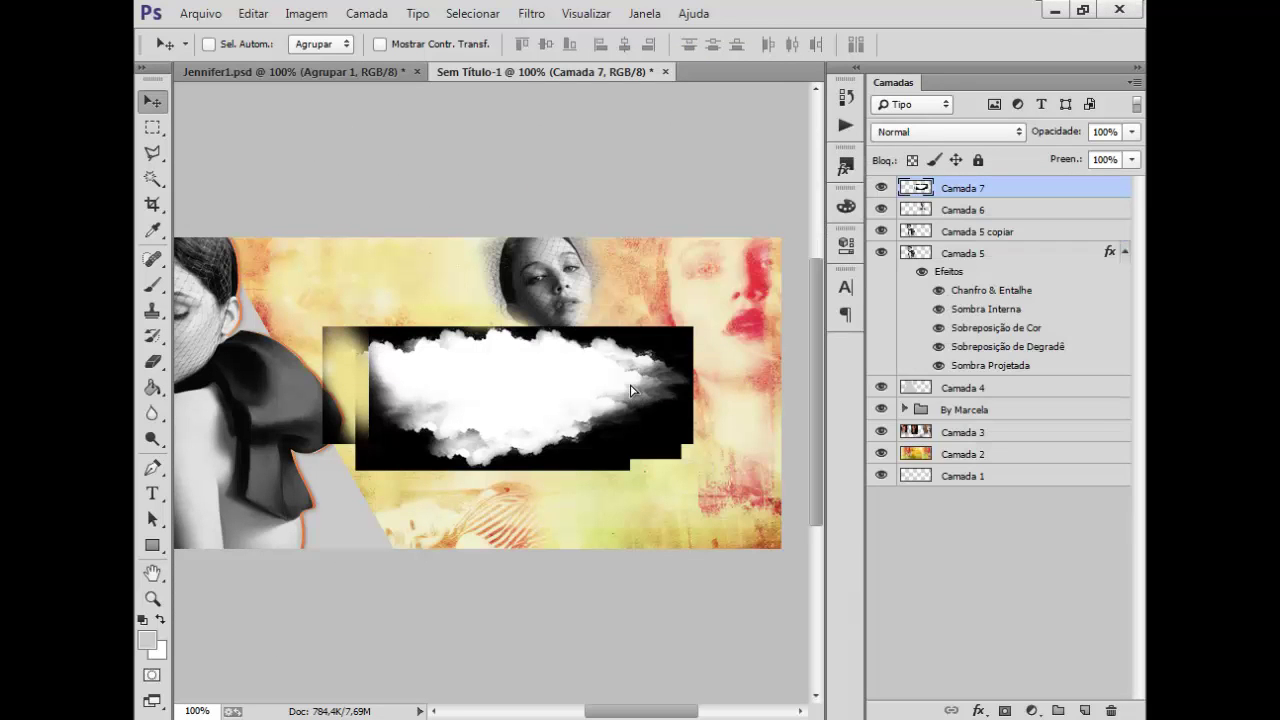
Set the cloud layer Camada 7 to the Divisão blending mode and place it across the second portrait's lower chest.
drag(638, 389, 690, 411)
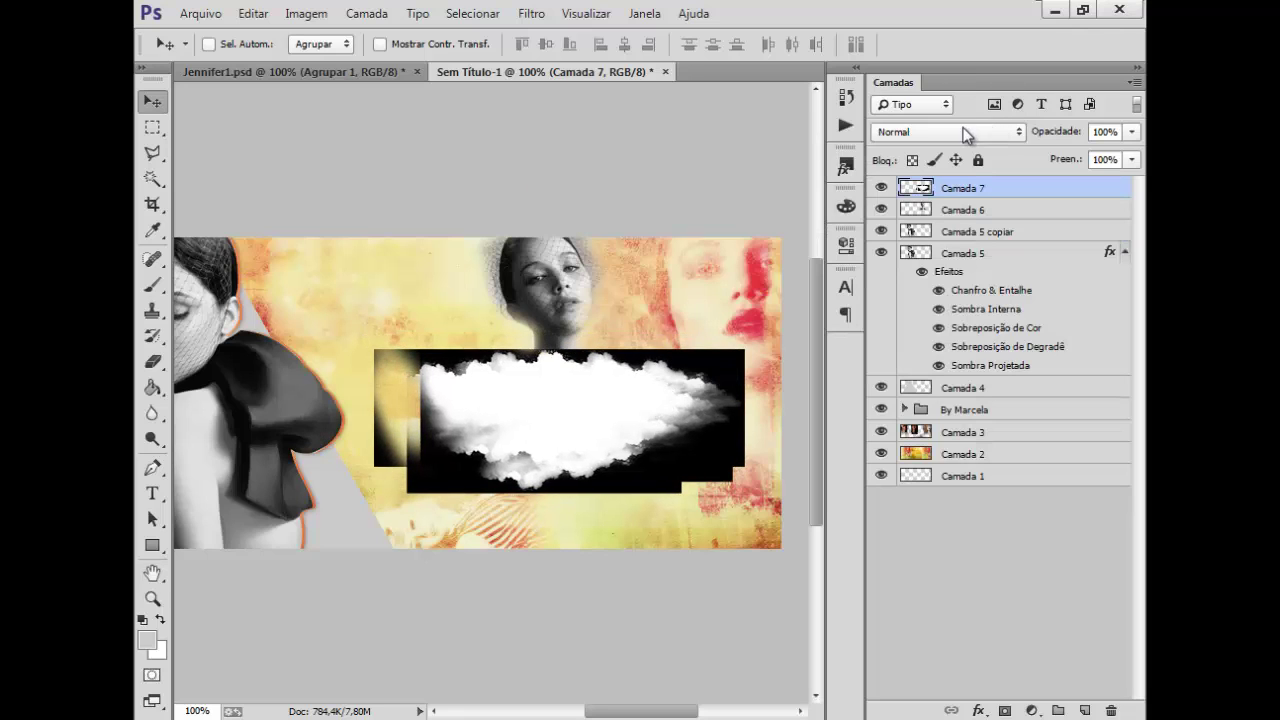
click(913, 134)
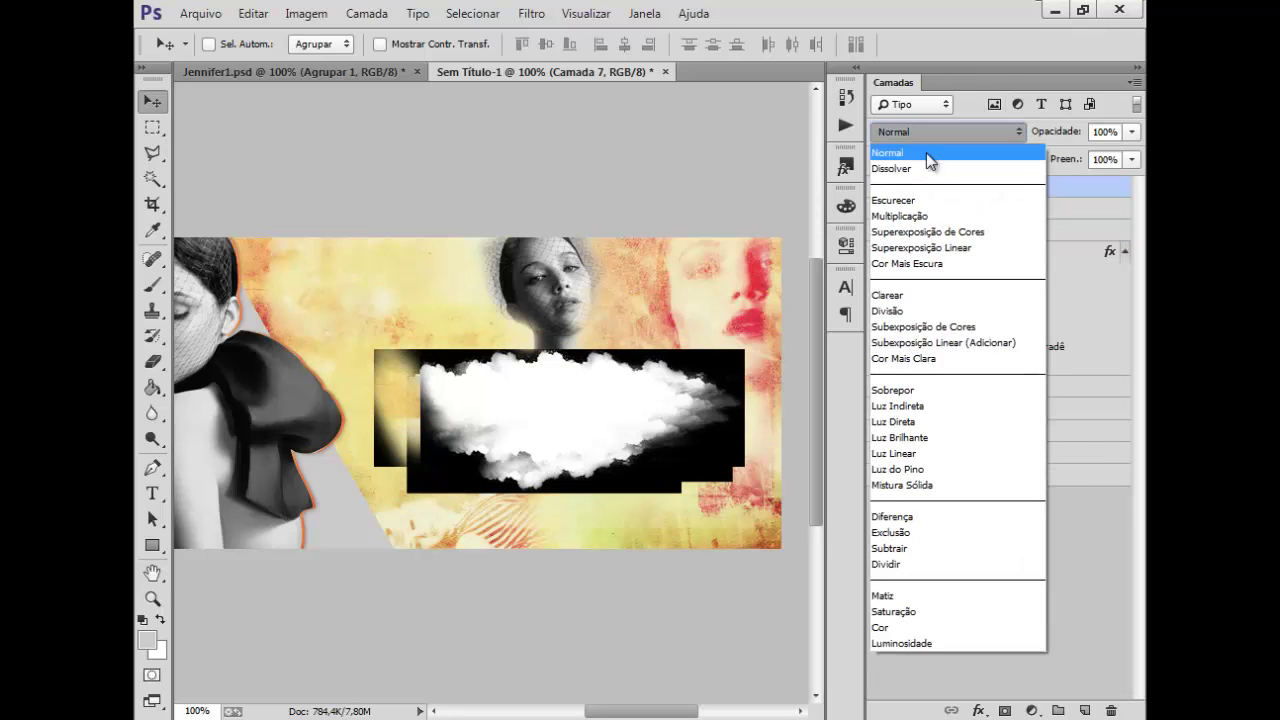
click(920, 312)
drag(605, 418, 594, 435)
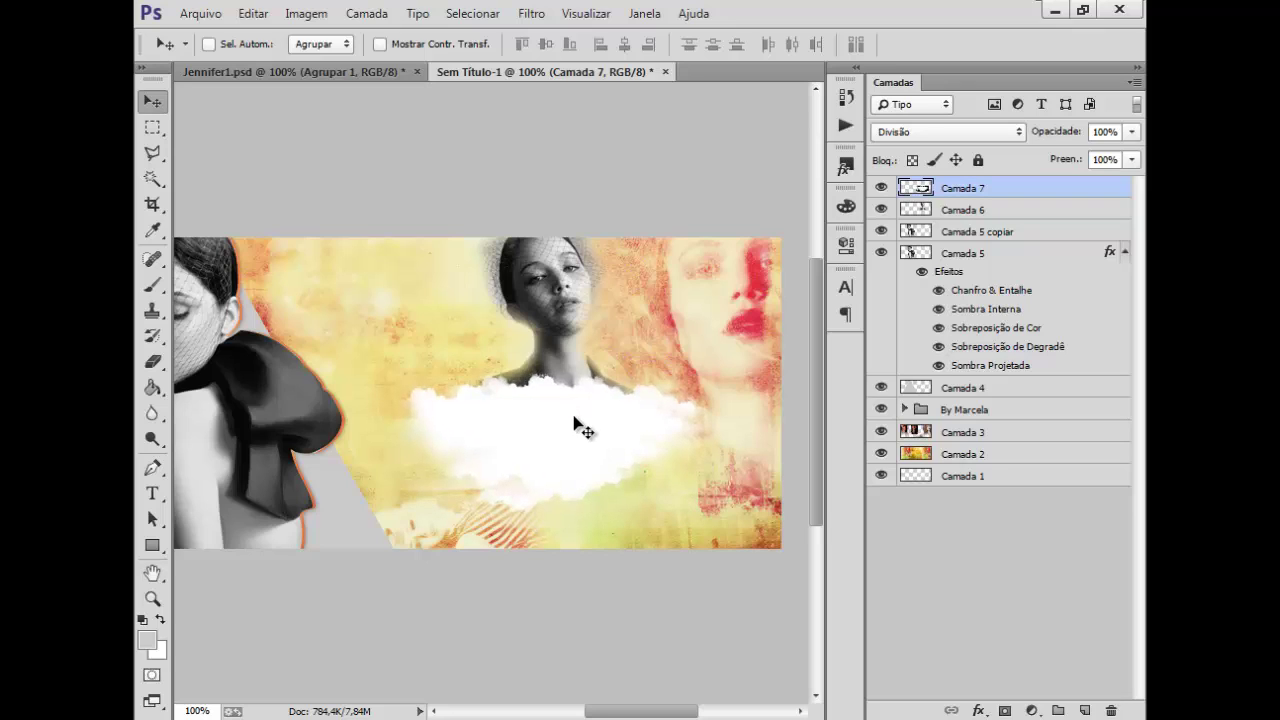
Open PSD TalkToTalk from the tutorial folder, copy its talktotalk#DR group into Sem Título-1 above the cloud layer, and close the source file.
click(203, 15)
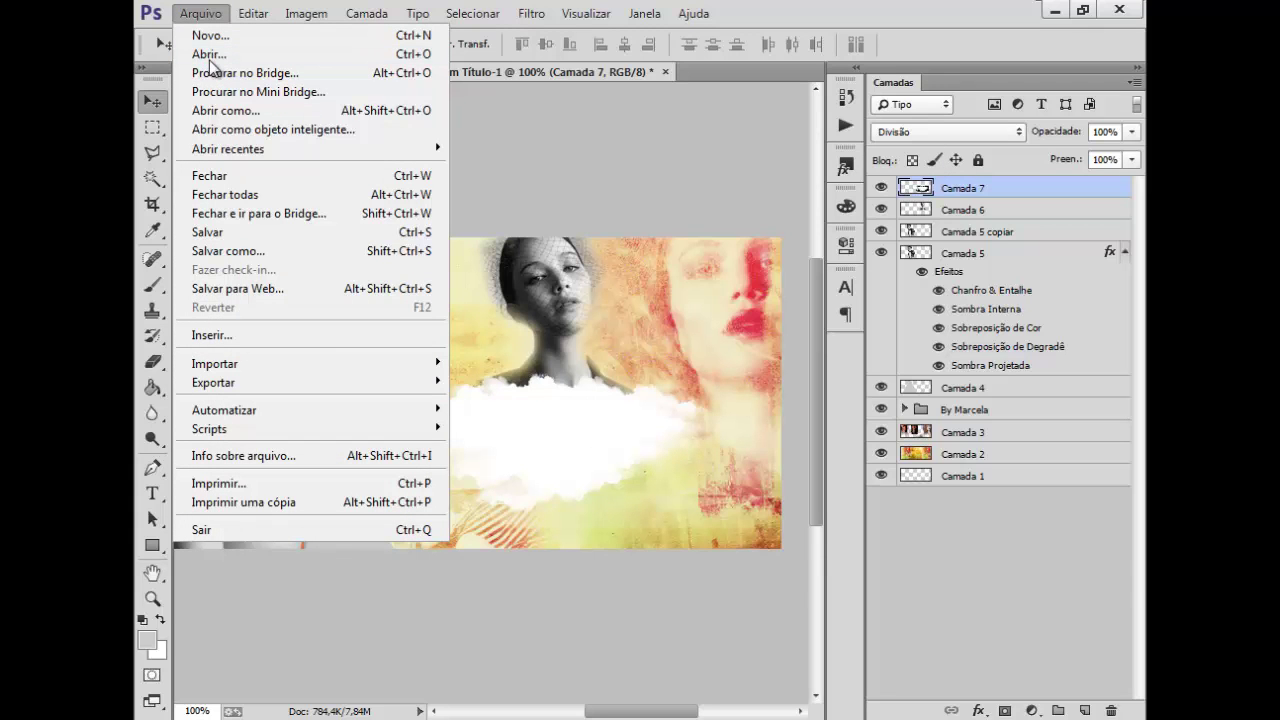
click(210, 58)
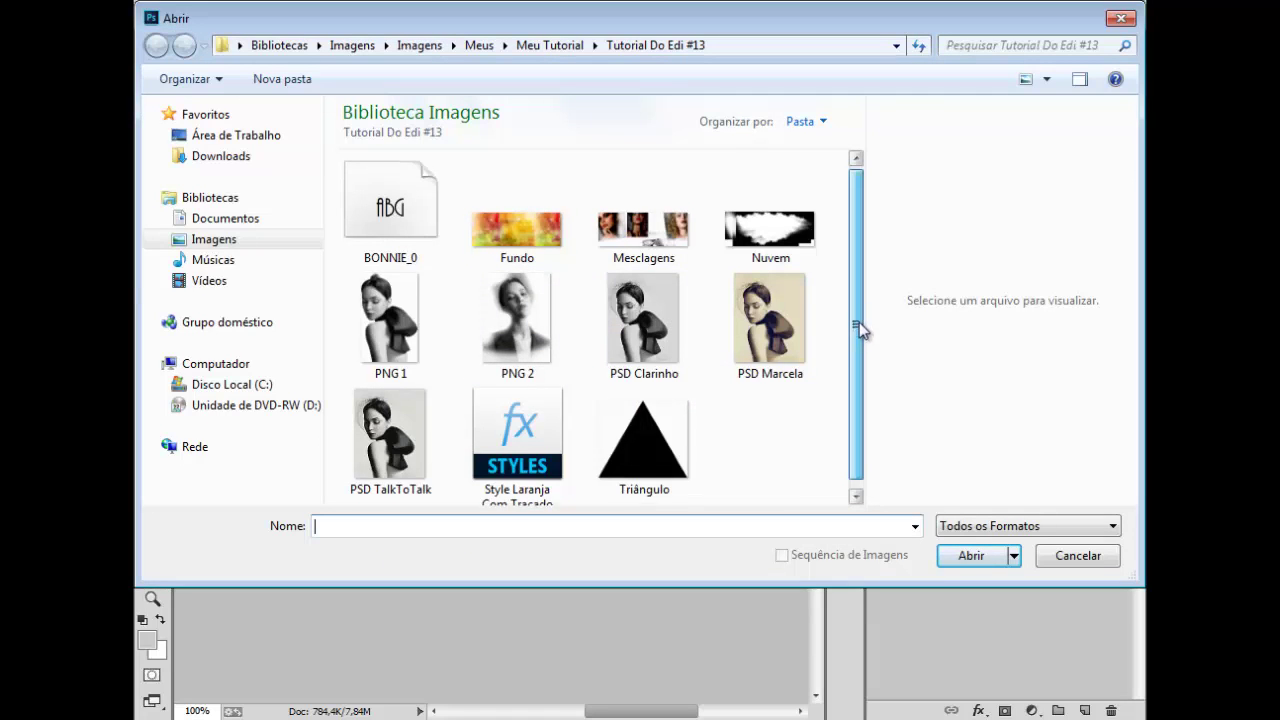
scroll(859, 330, down, 1)
click(398, 458)
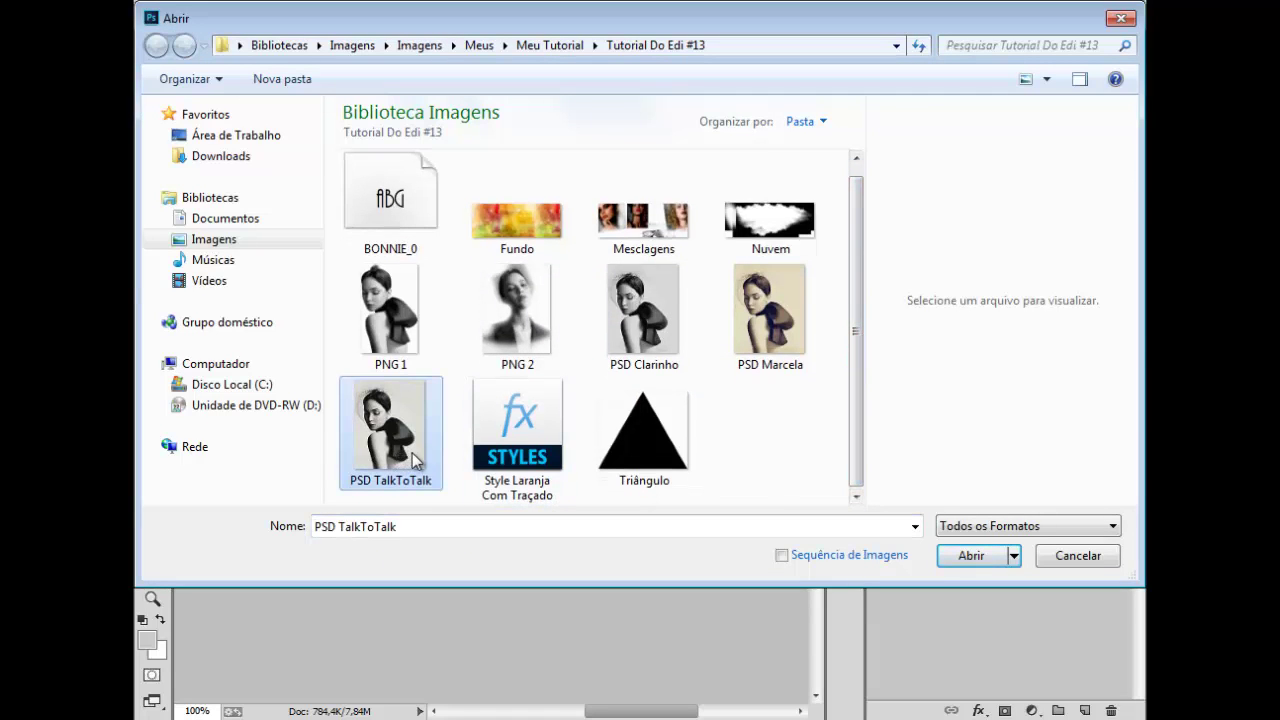
click(971, 556)
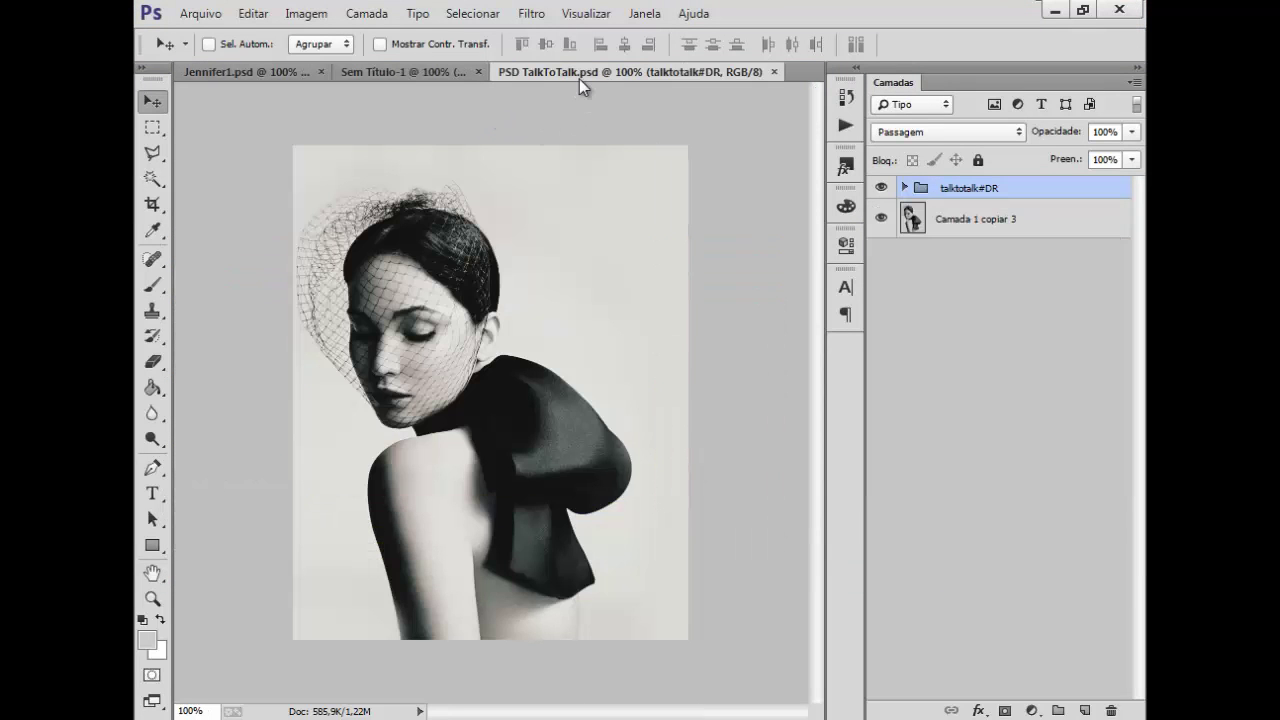
drag(579, 79, 255, 278)
click(855, 137)
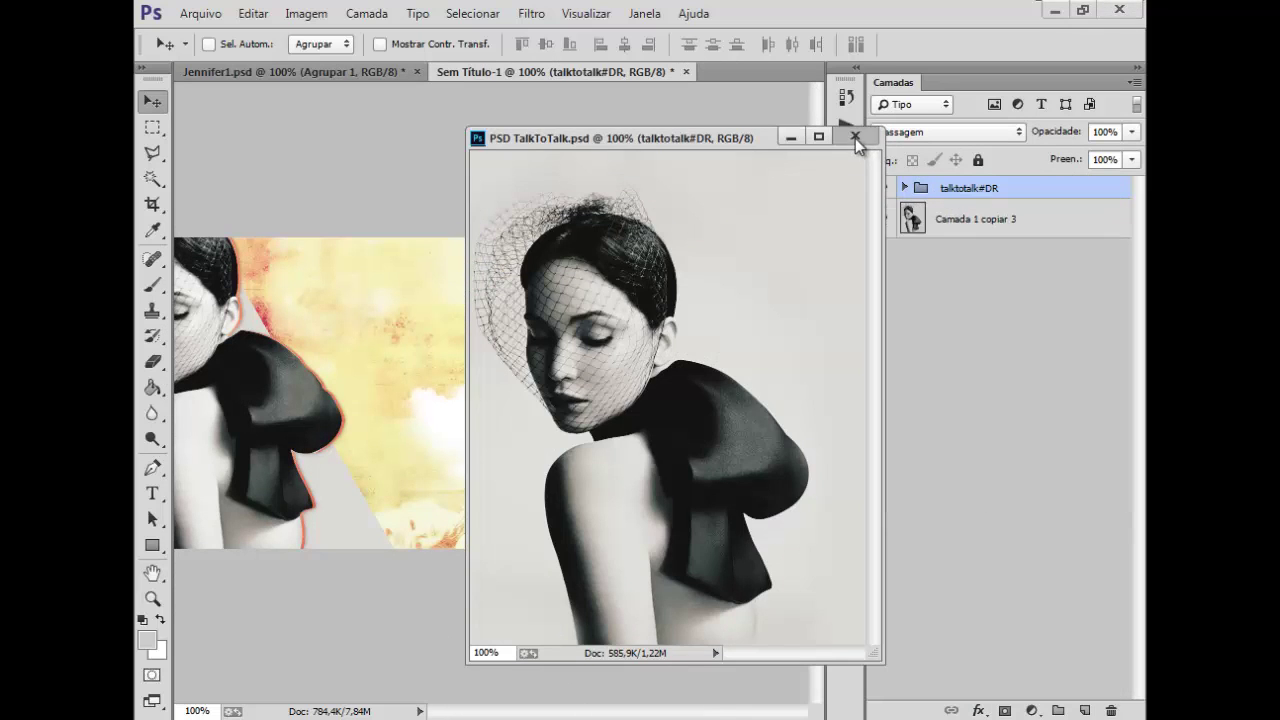
Open PSD Clarinho from the tutorial folder and compare the portrait with its Clarinho group hidden and shown.
click(200, 14)
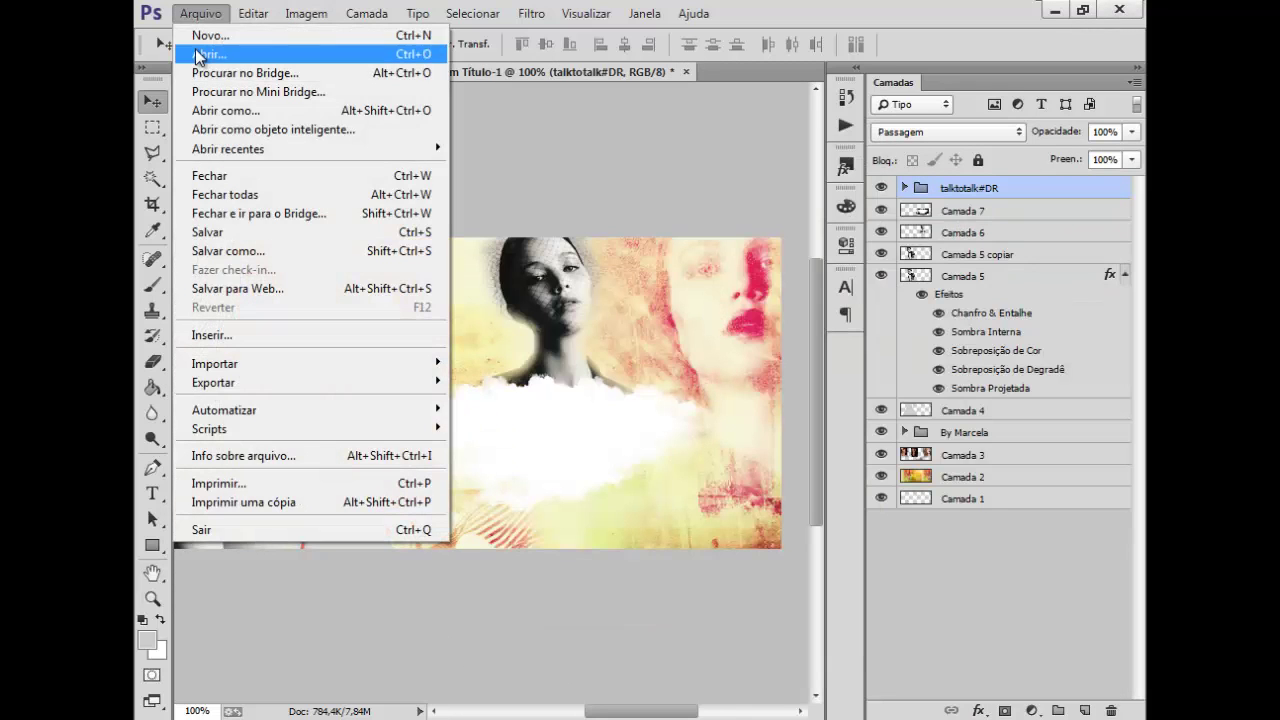
click(205, 53)
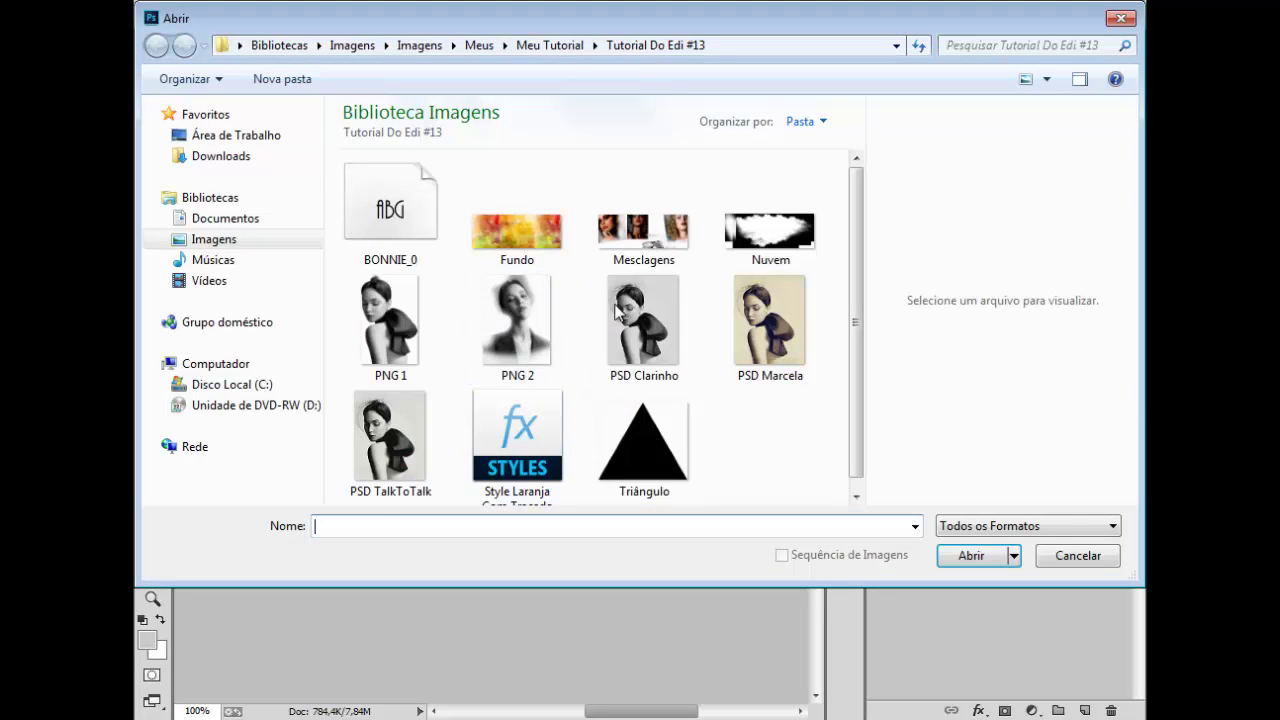
click(627, 300)
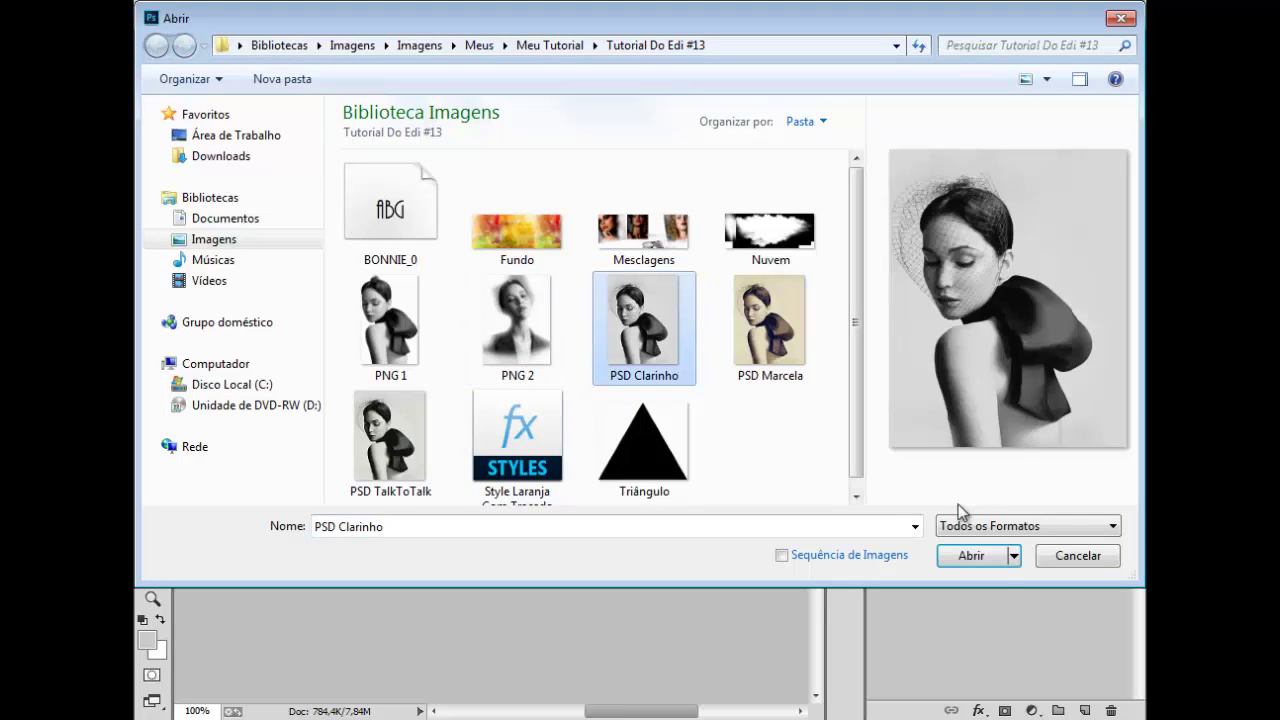
click(968, 560)
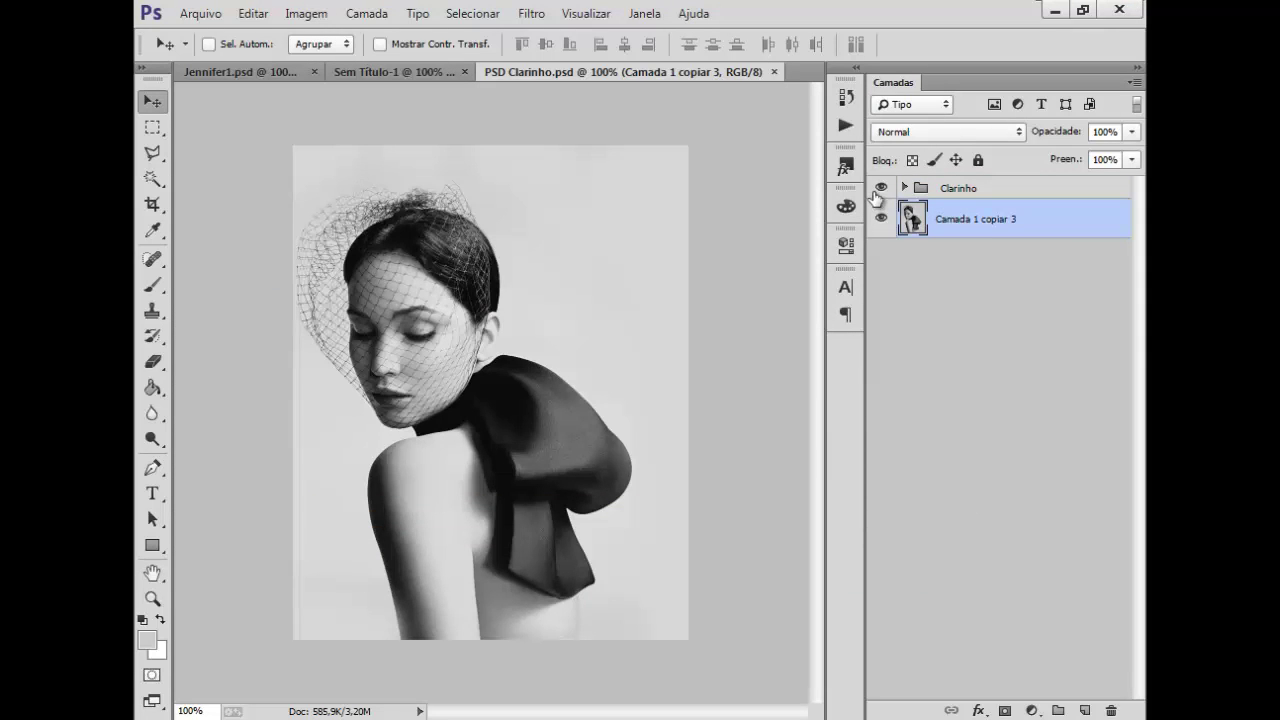
click(880, 189)
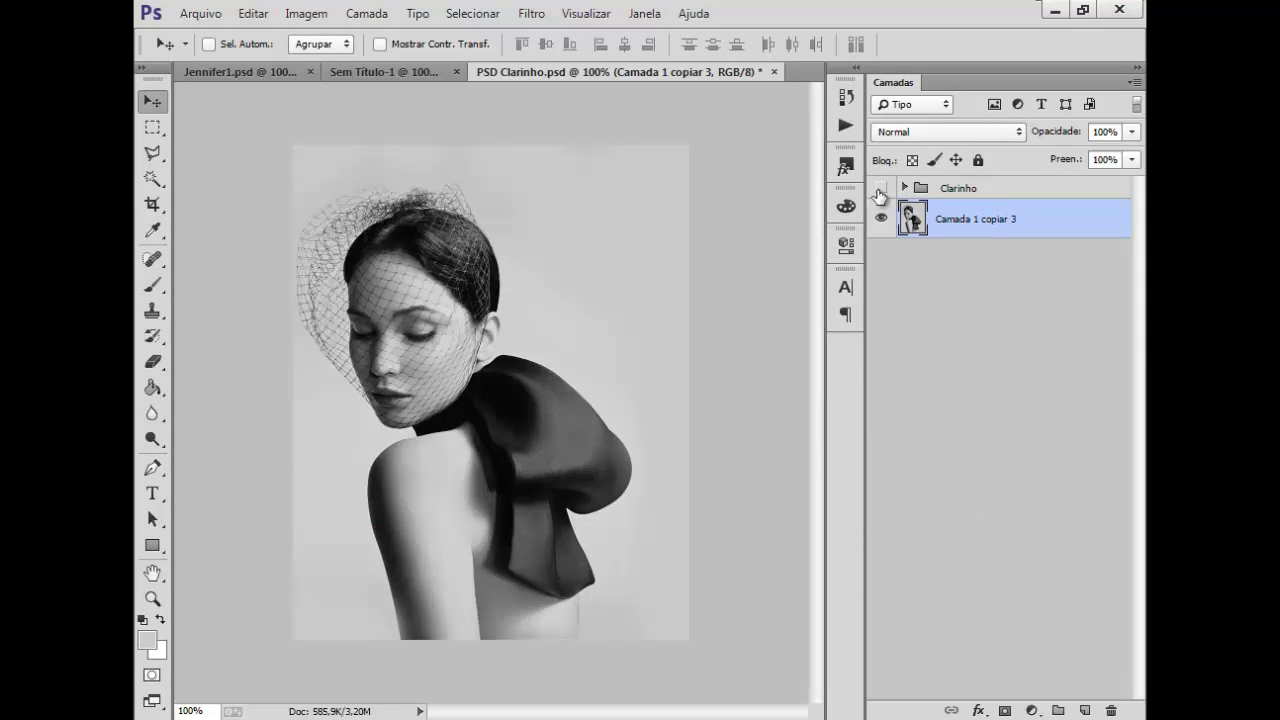
click(881, 189)
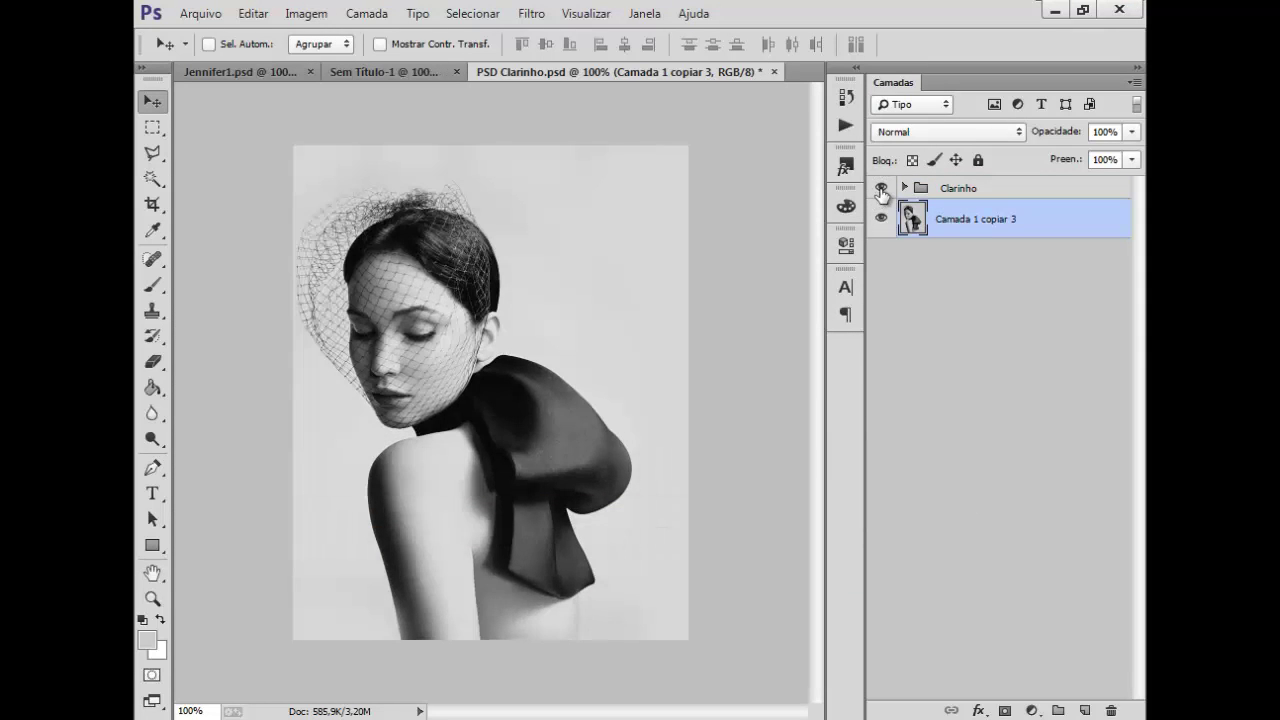
click(881, 189)
click(881, 189)
Copy the Clarinho group into Sem Título-1 above the talktotalk#DR group and close the source file.
drag(630, 72, 577, 197)
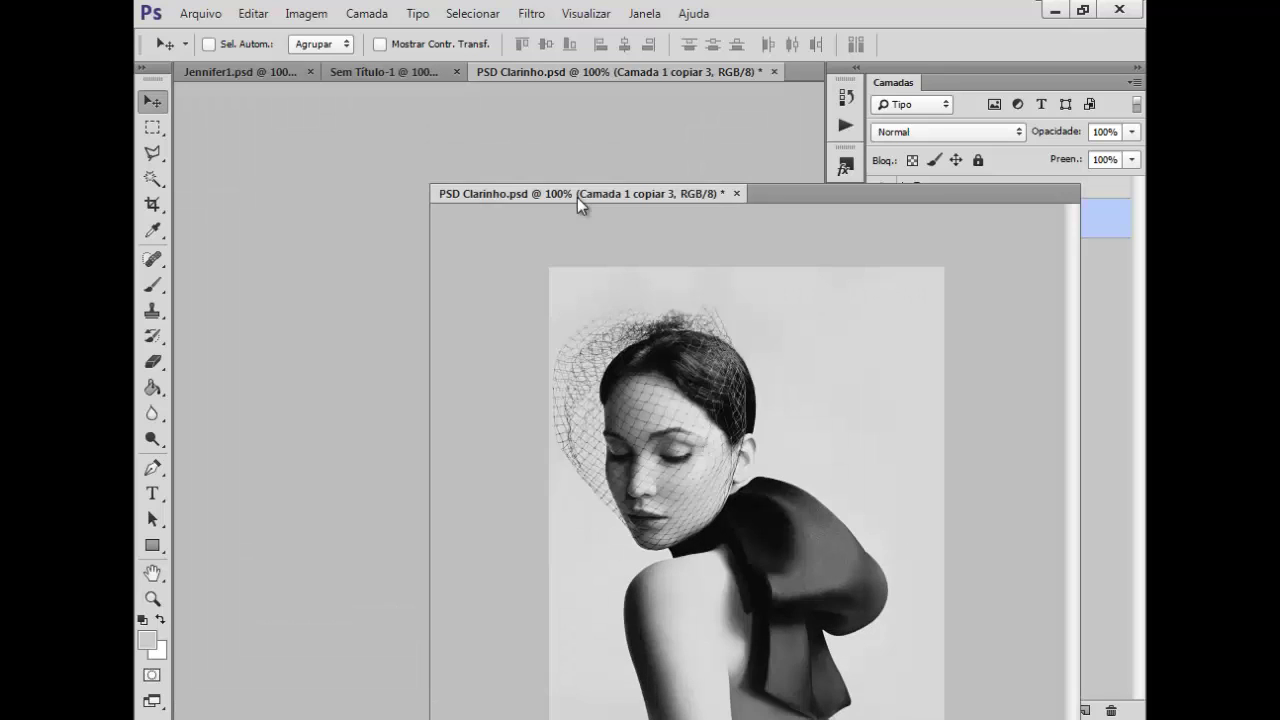
drag(980, 196, 245, 188)
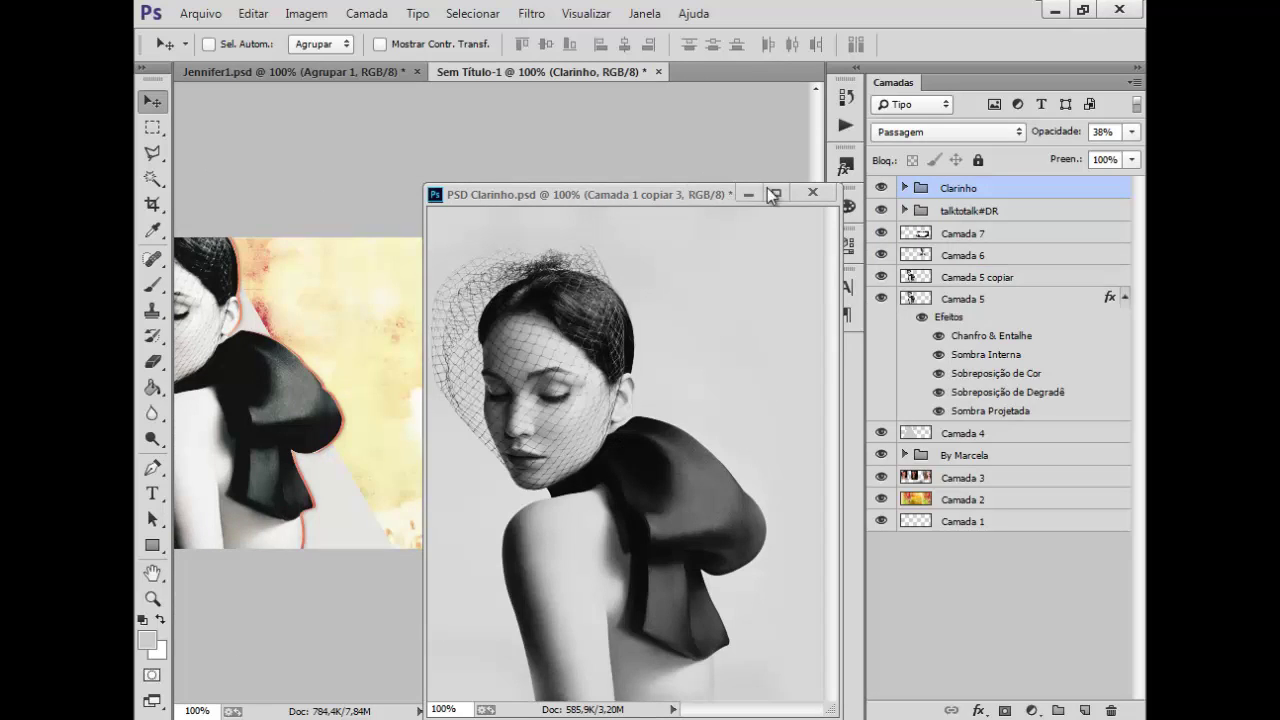
click(812, 193)
click(653, 297)
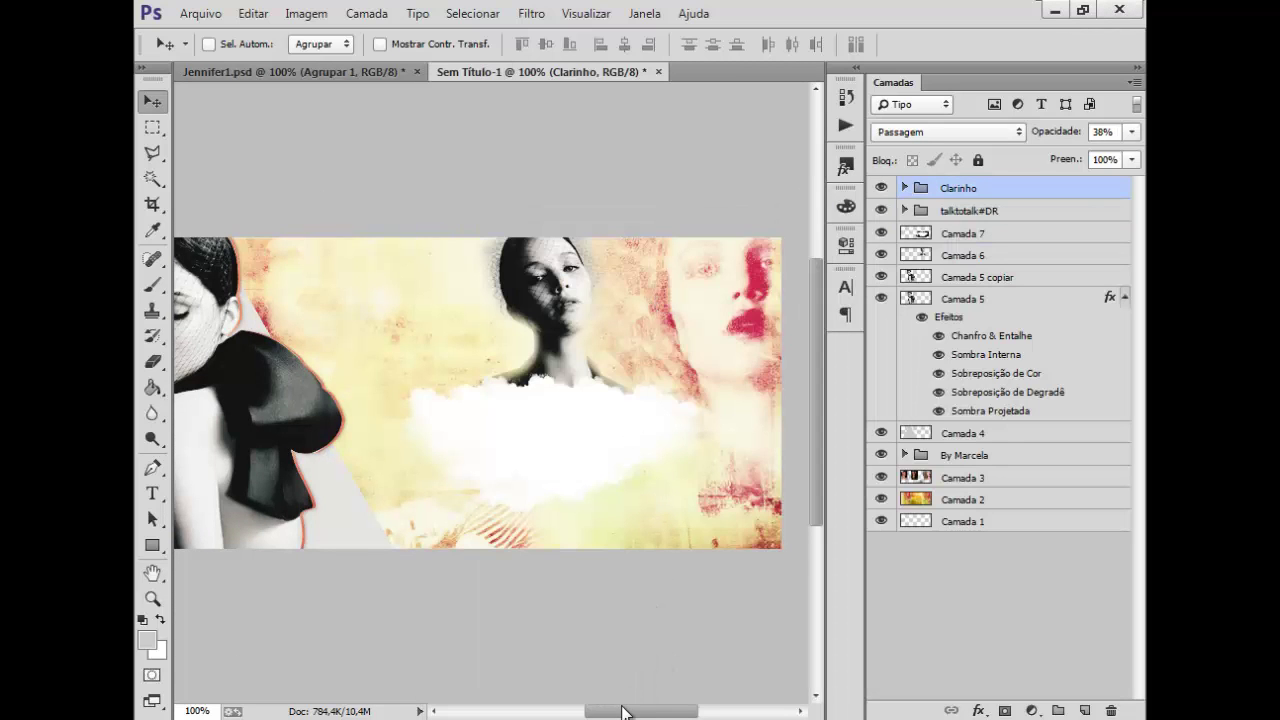
Choose AR BONNIE as the font for the horizontal Type tool.
mouse_move(622, 711)
mouse_down()
mouse_move(586, 708)
mouse_move(616, 692)
mouse_up()
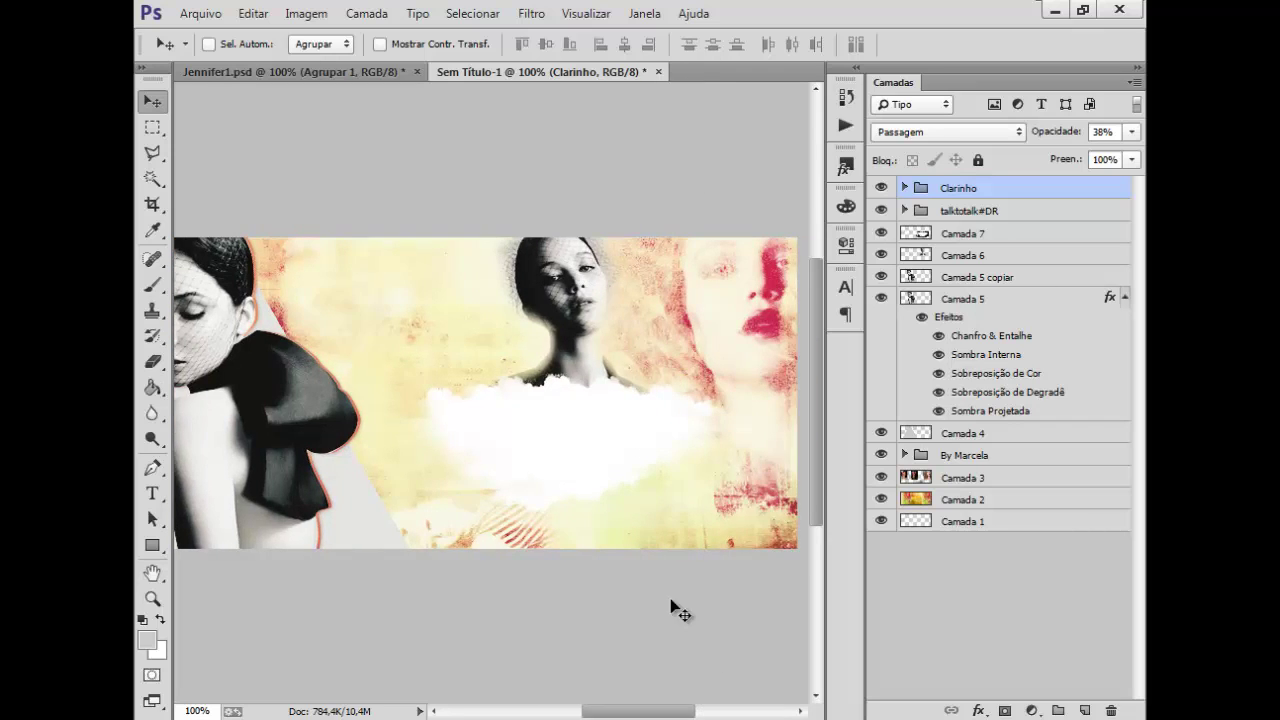
click(150, 492)
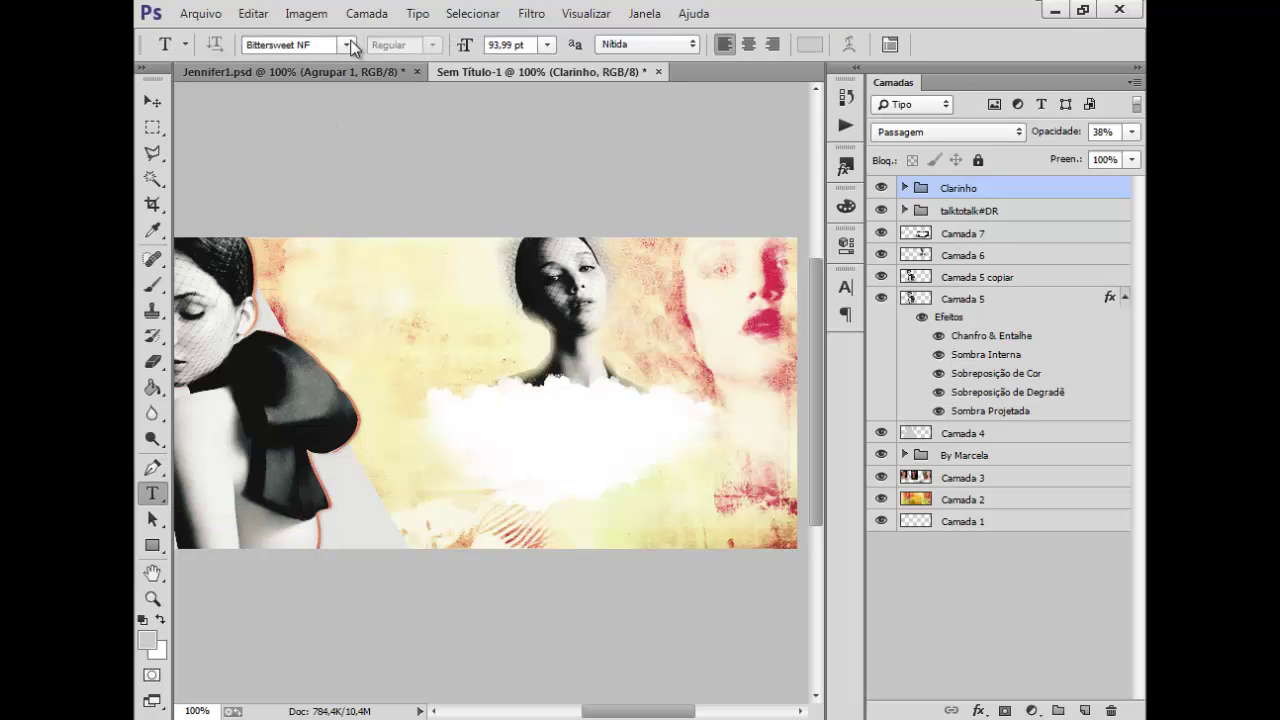
click(347, 45)
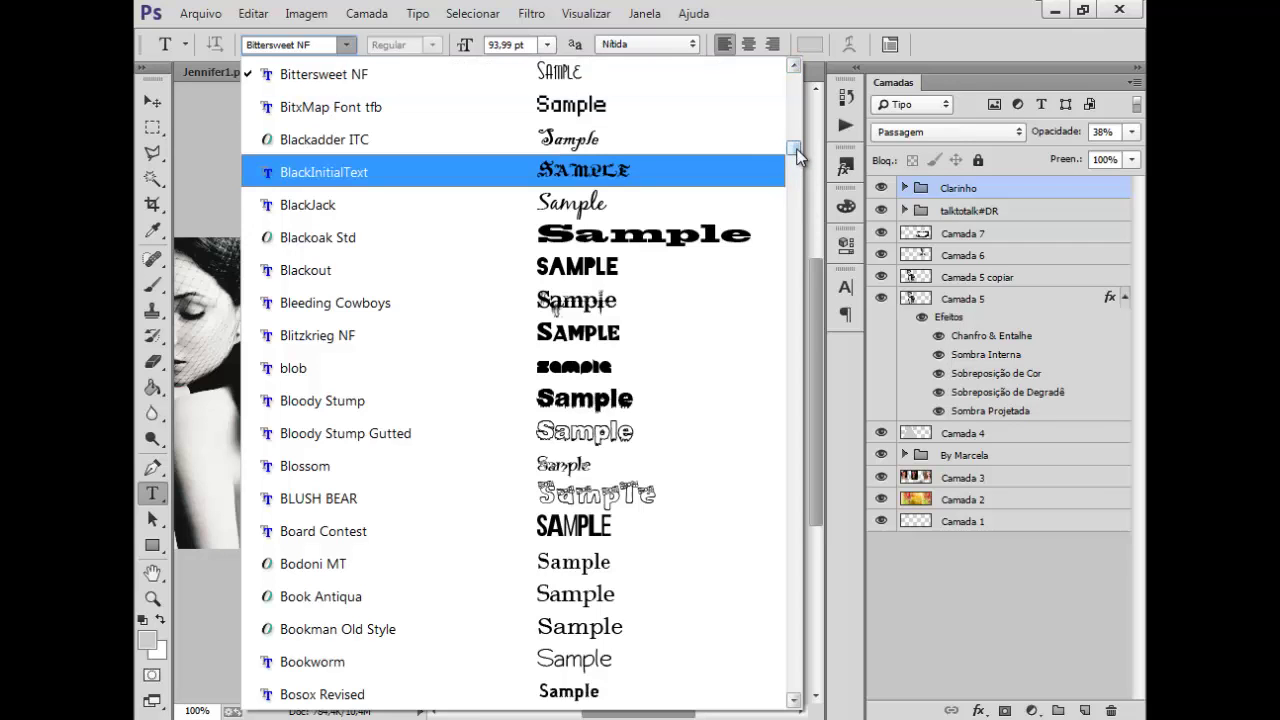
click(793, 66)
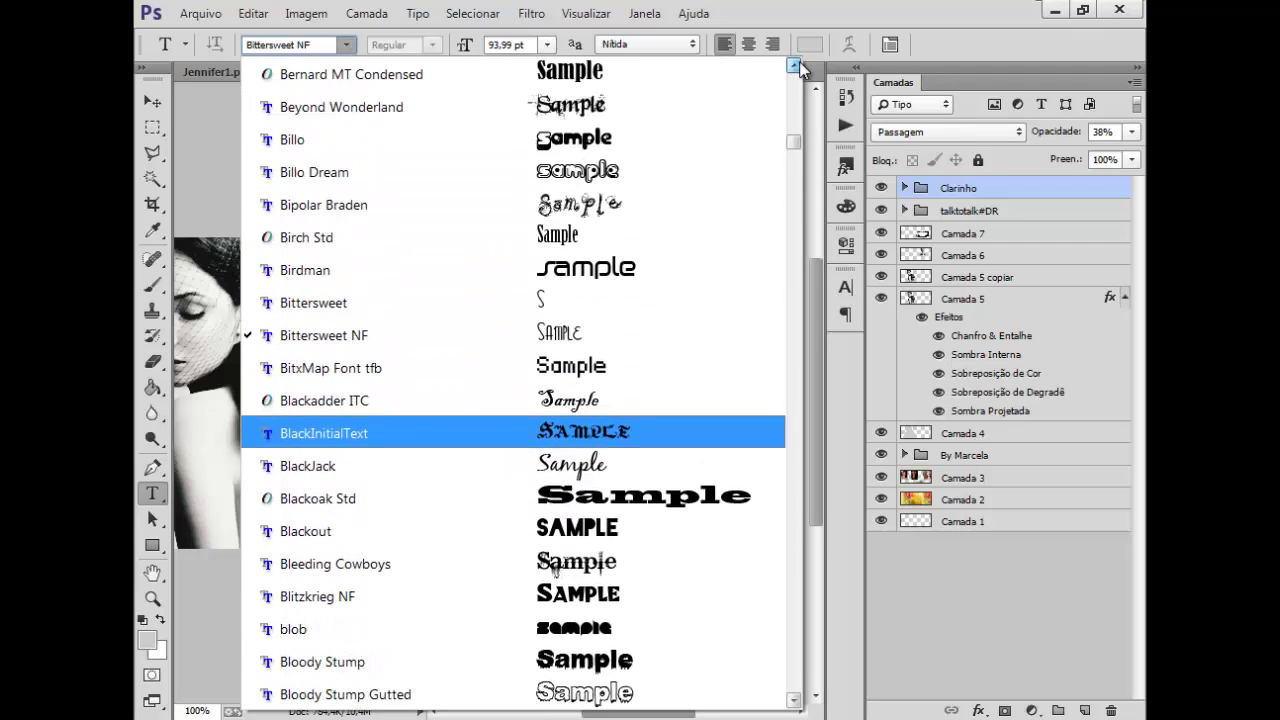
mouse_move(793, 141)
mouse_down()
mouse_move(797, 98)
mouse_move(793, 117)
mouse_up()
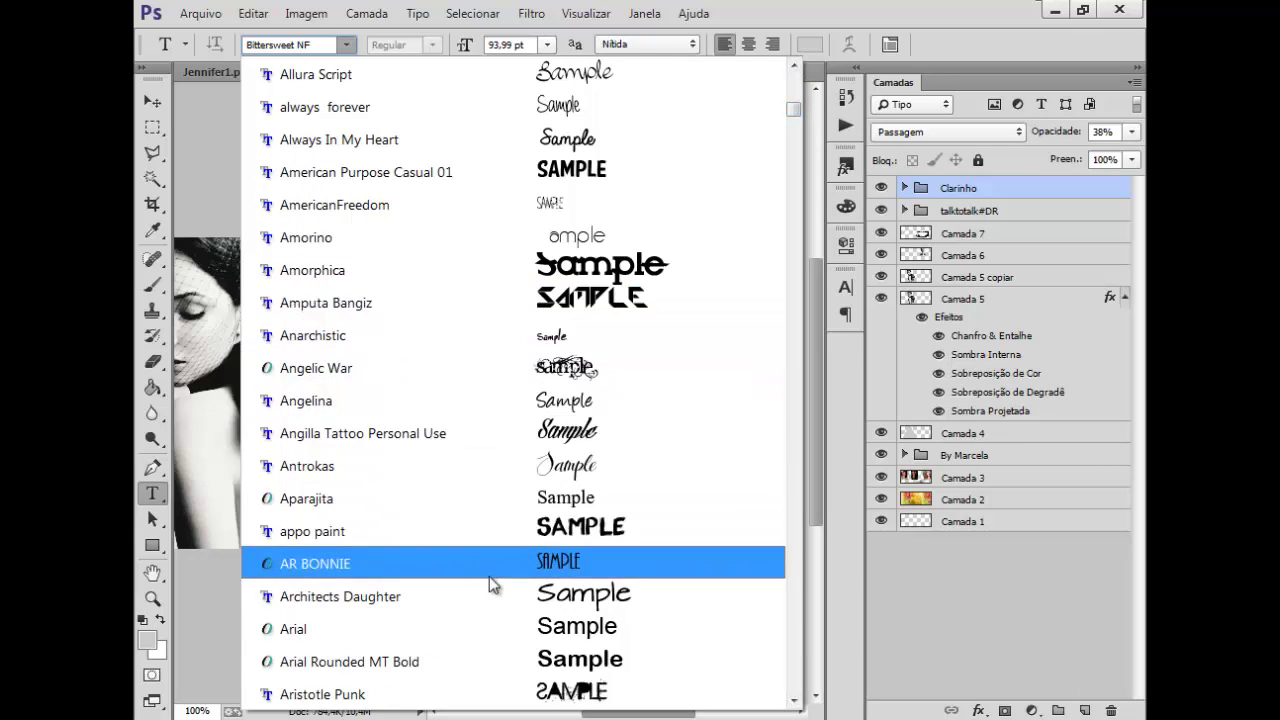
click(422, 569)
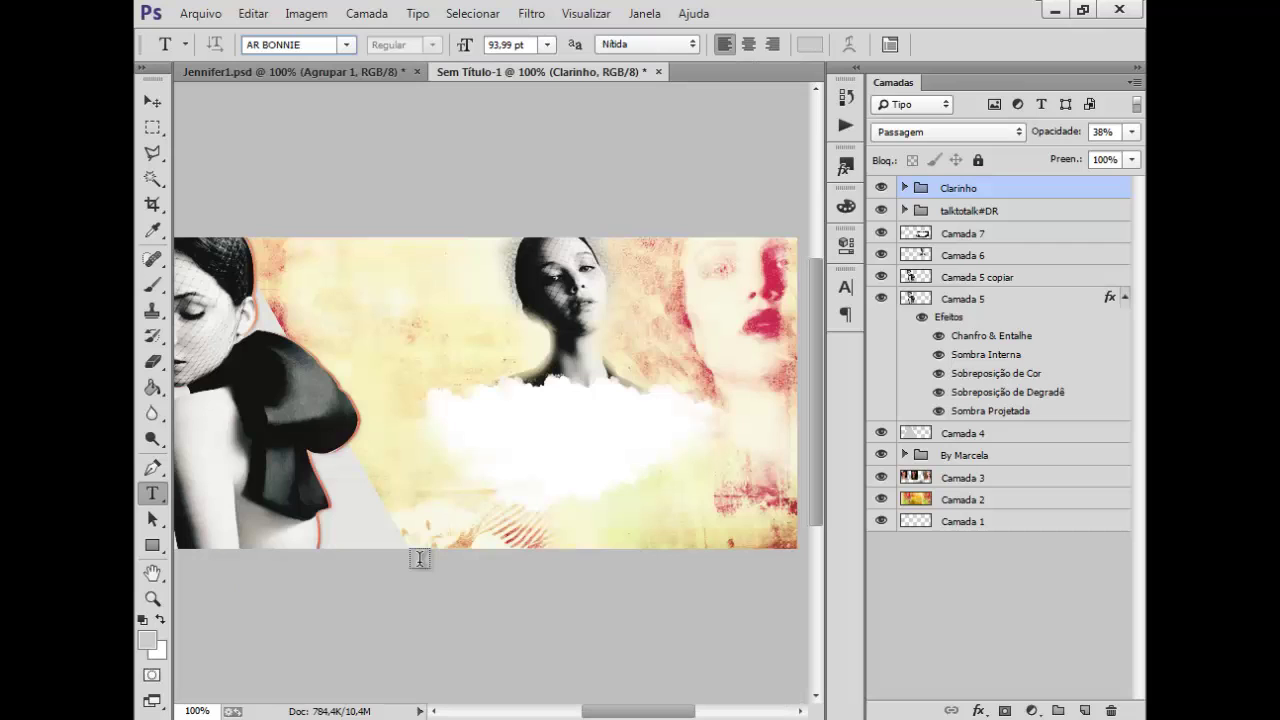
Add the text TUTO DO at 93,99 pt and move it onto the white cloud below the second portrait.
click(478, 419)
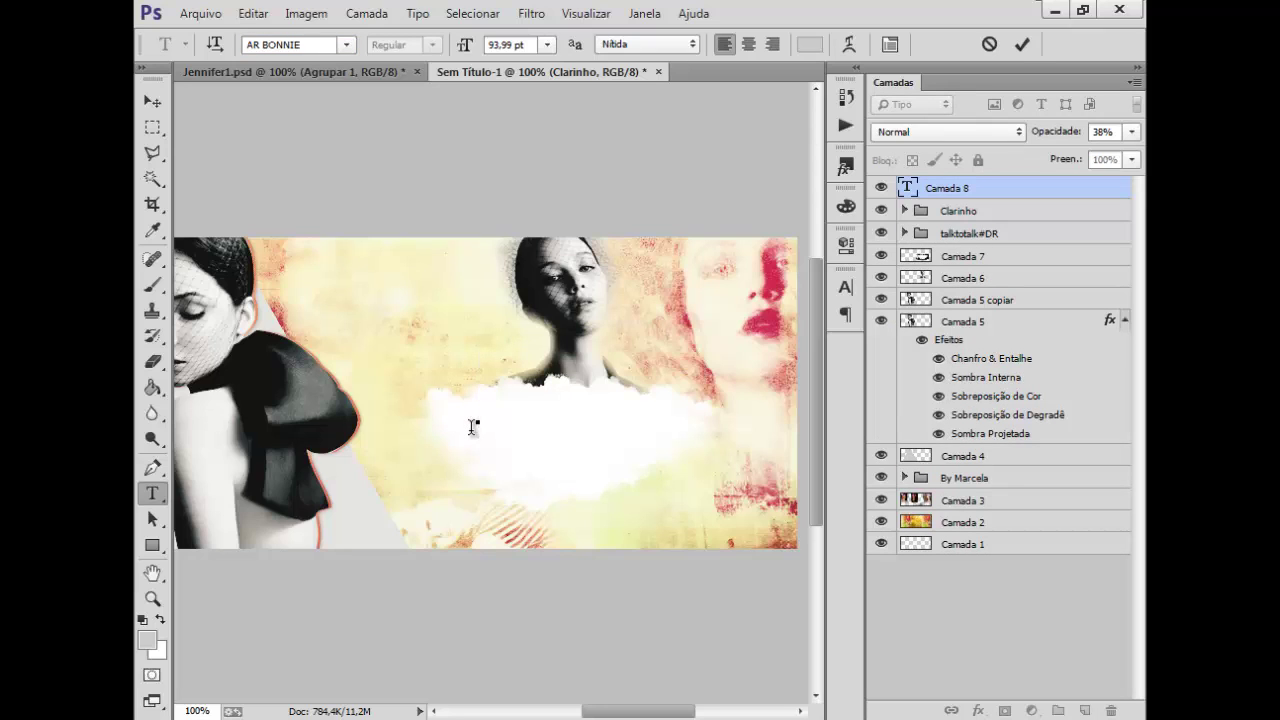
text(TUTO DO)
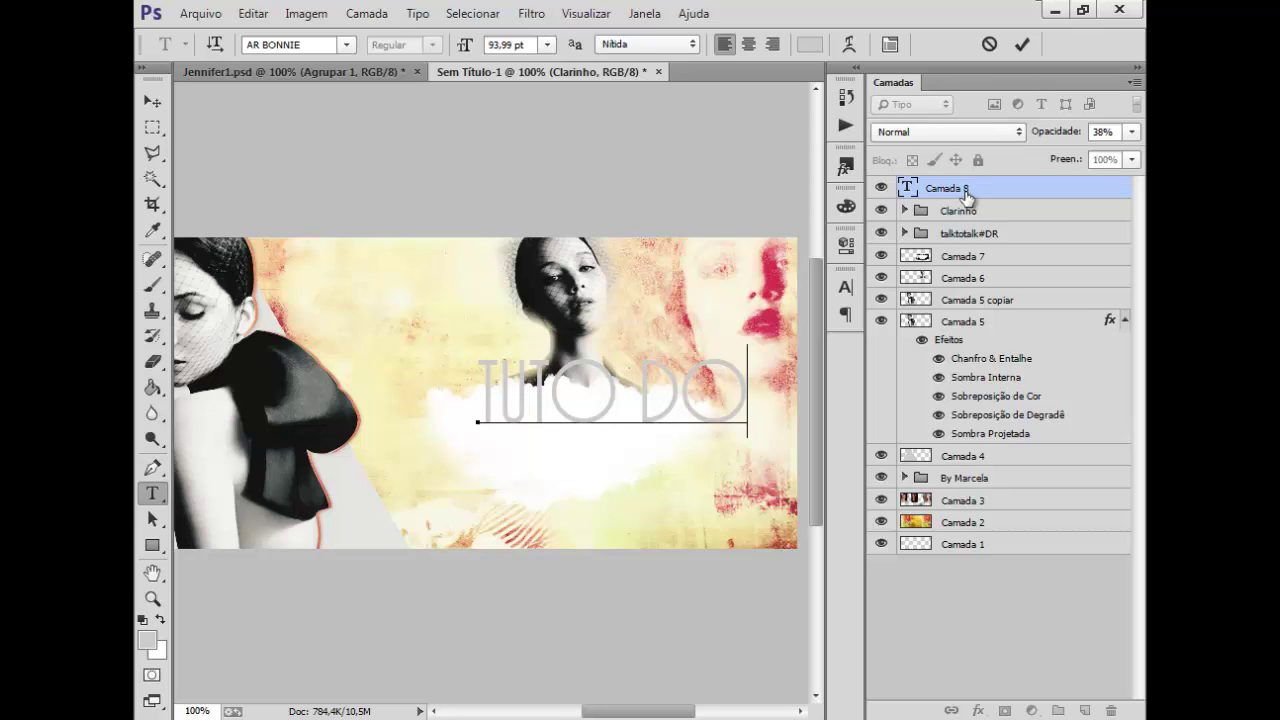
click(962, 193)
click(152, 101)
drag(699, 404, 639, 424)
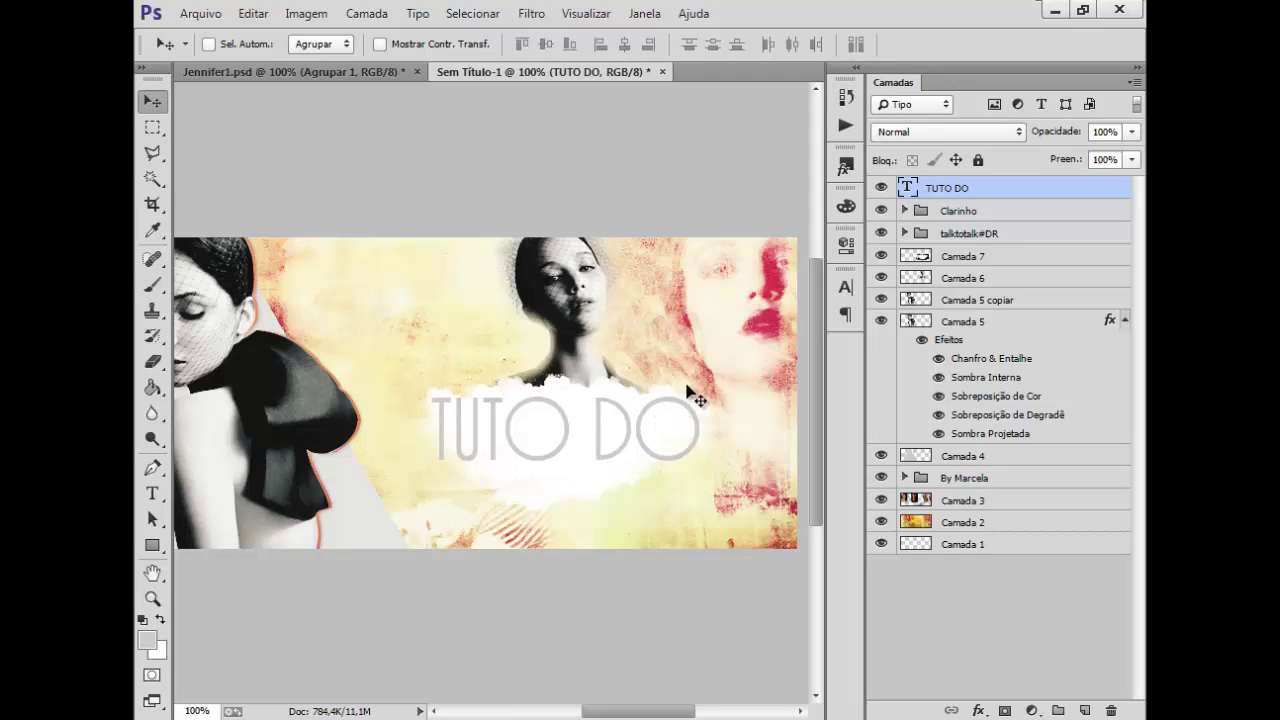
Apply the orange preset style used on Camada 5 to the TUTO DO text layer.
click(846, 167)
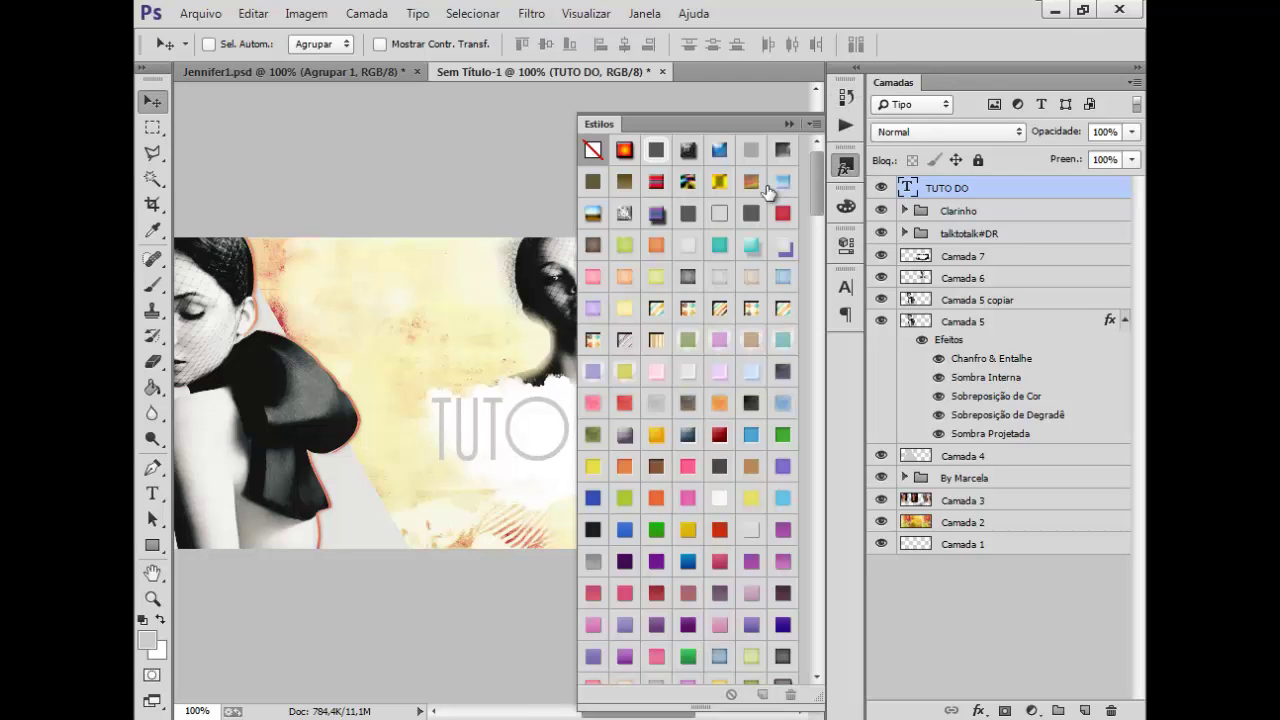
click(688, 213)
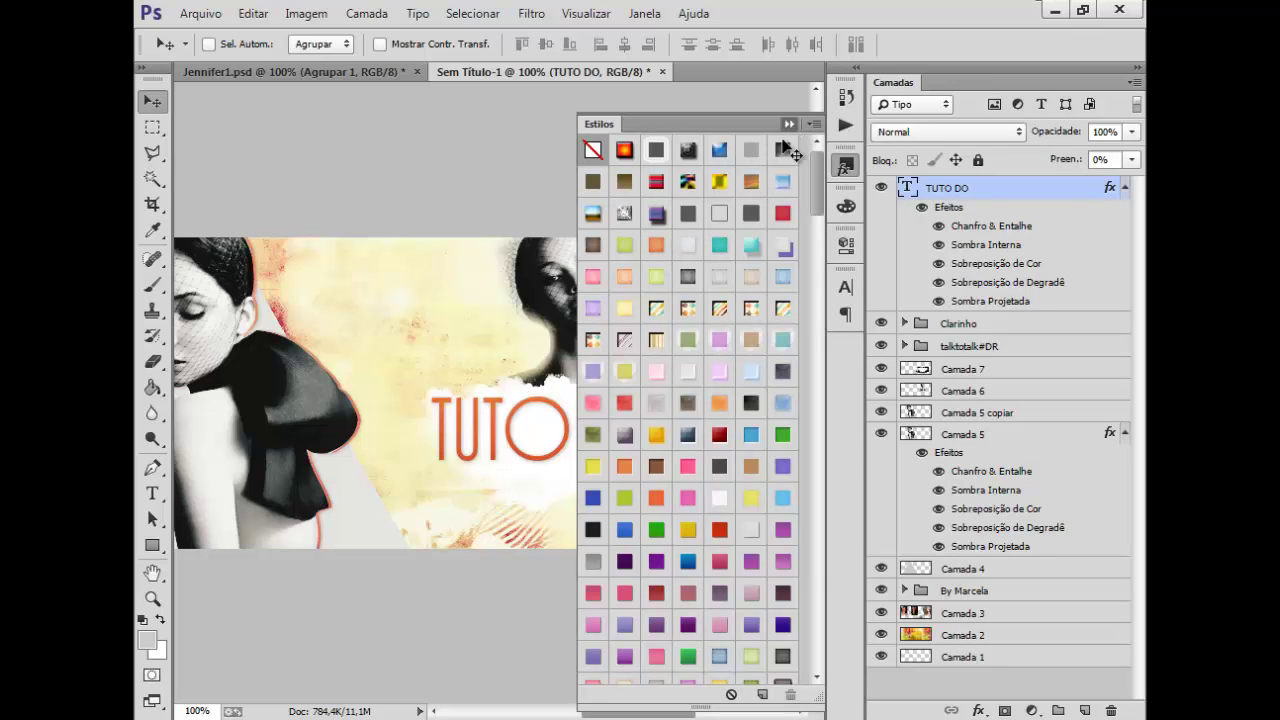
click(789, 124)
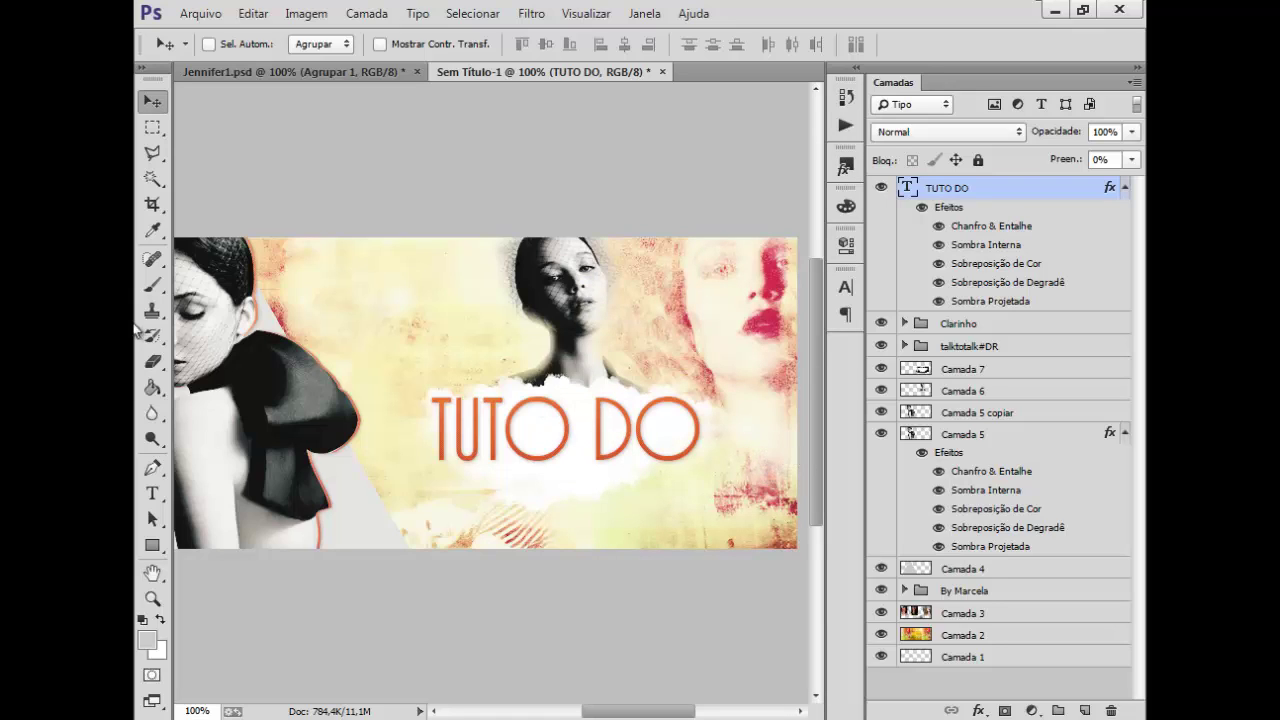
Add a separate text layer reading EDI in AR BONNIE at 93,99 pt over the lower middle of the cloud.
click(152, 493)
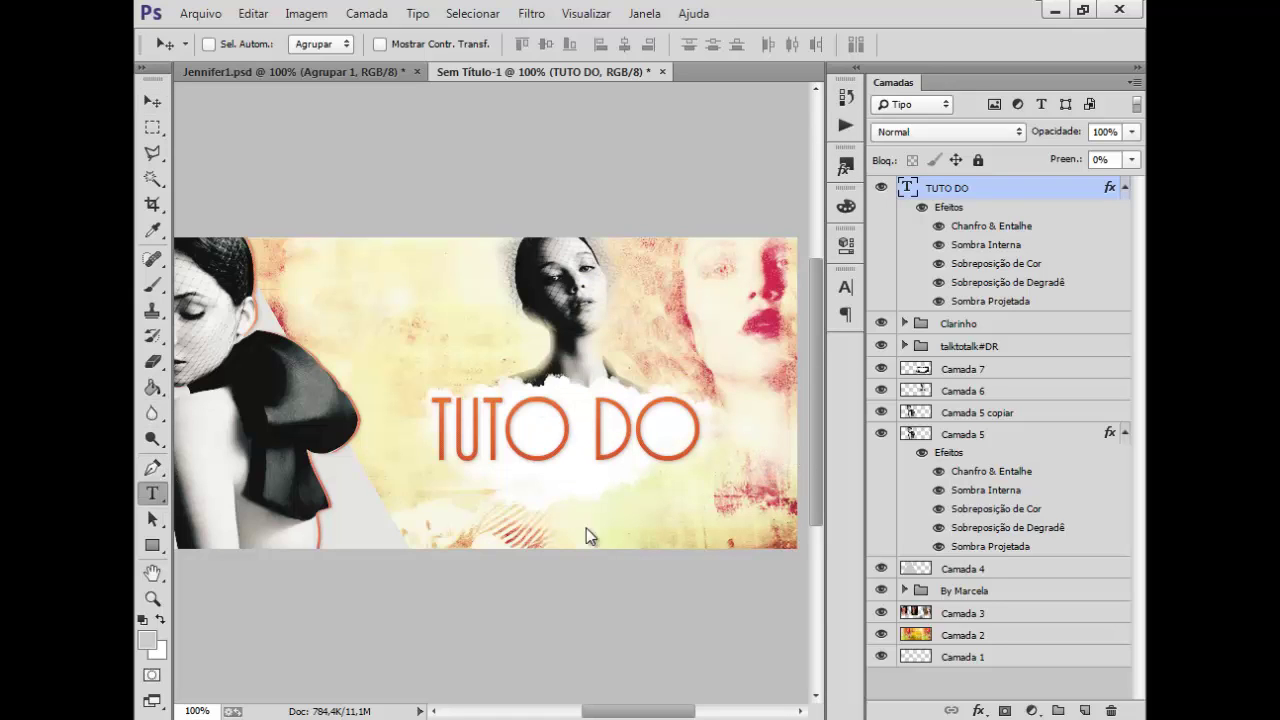
click(535, 489)
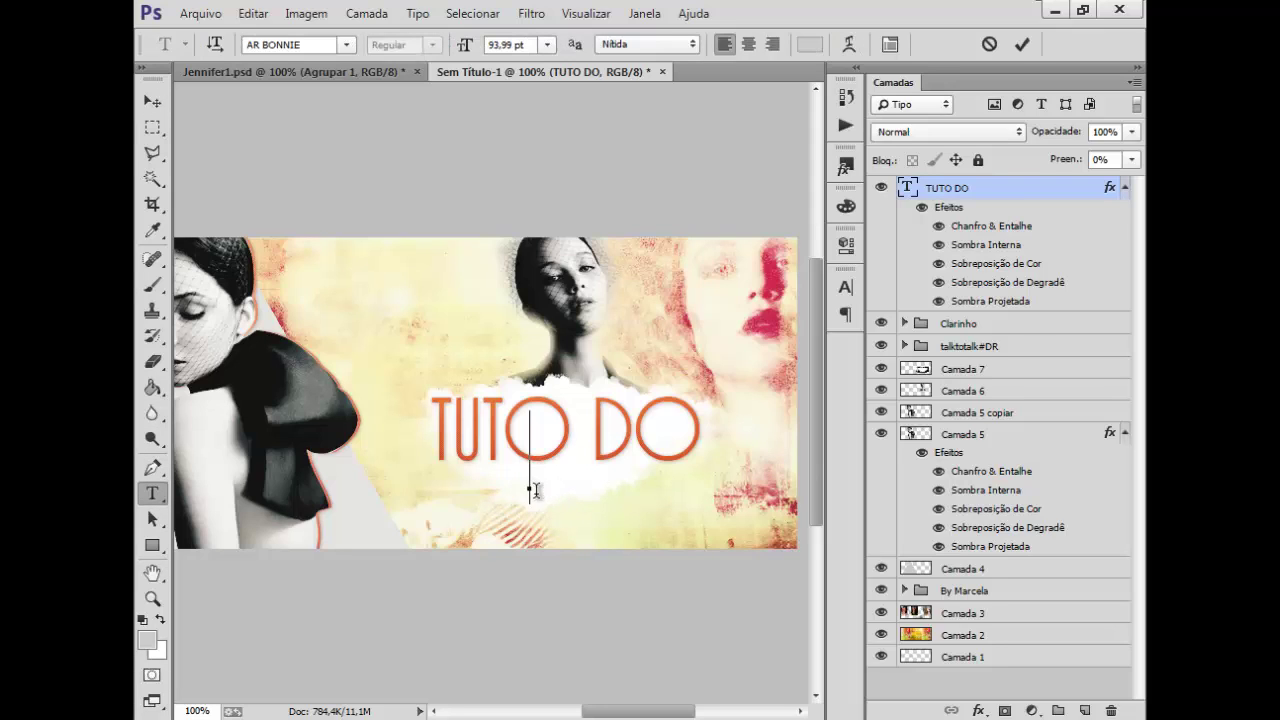
text(EDI)
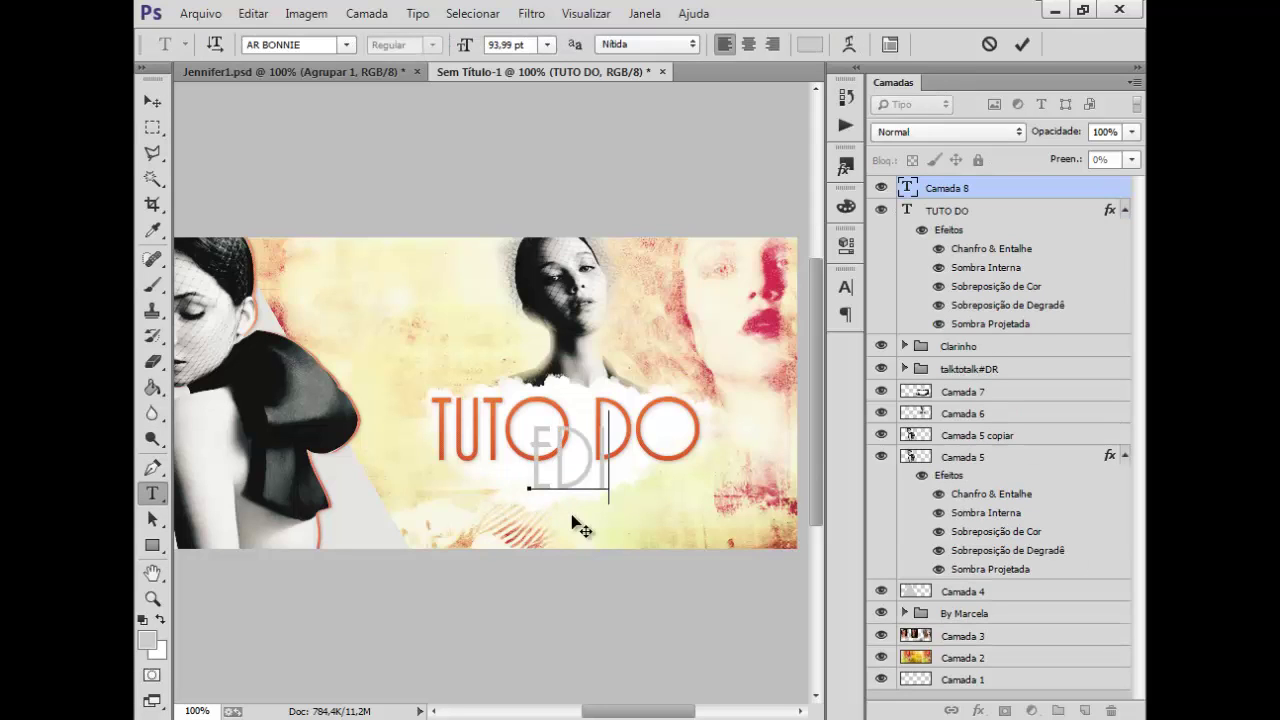
click(940, 189)
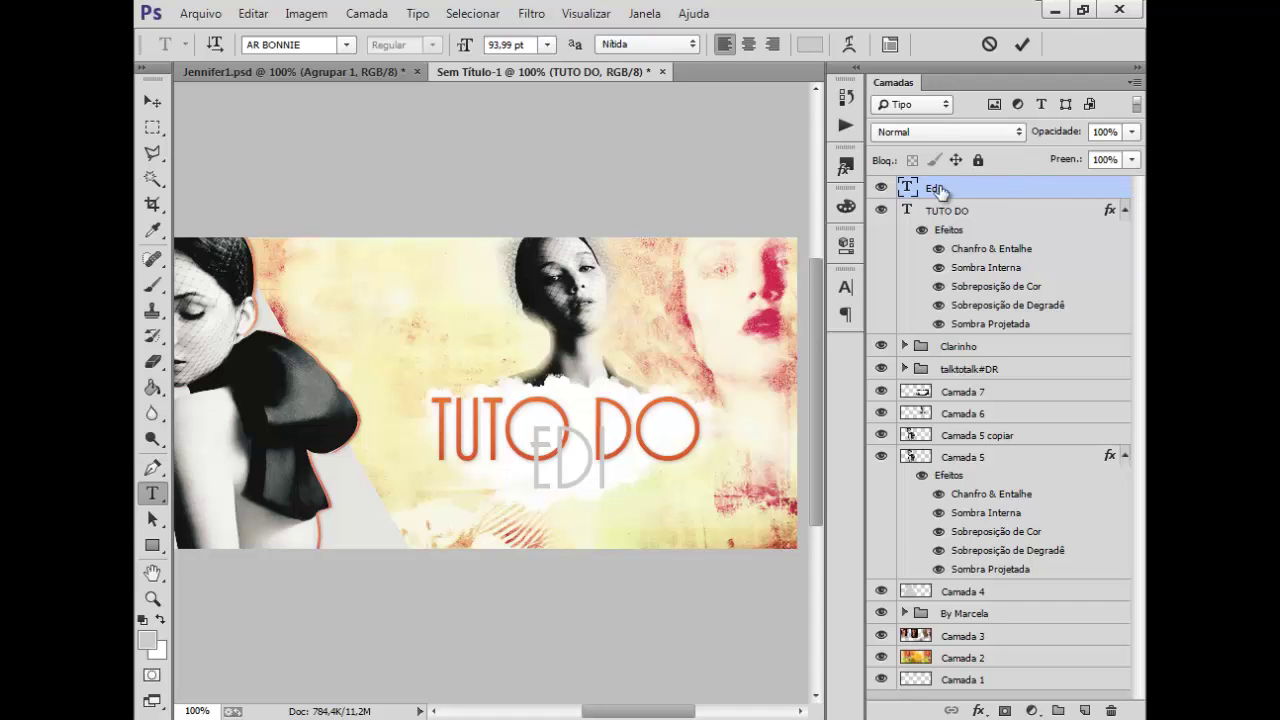
click(842, 166)
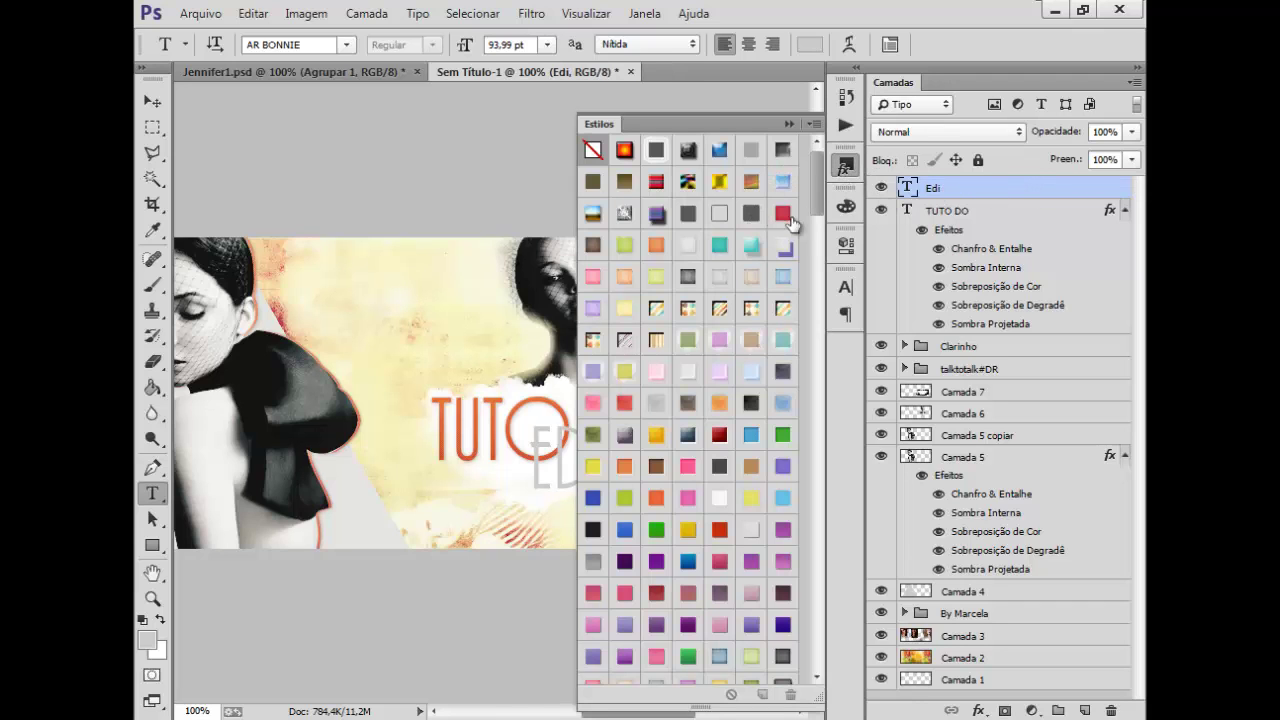
click(789, 123)
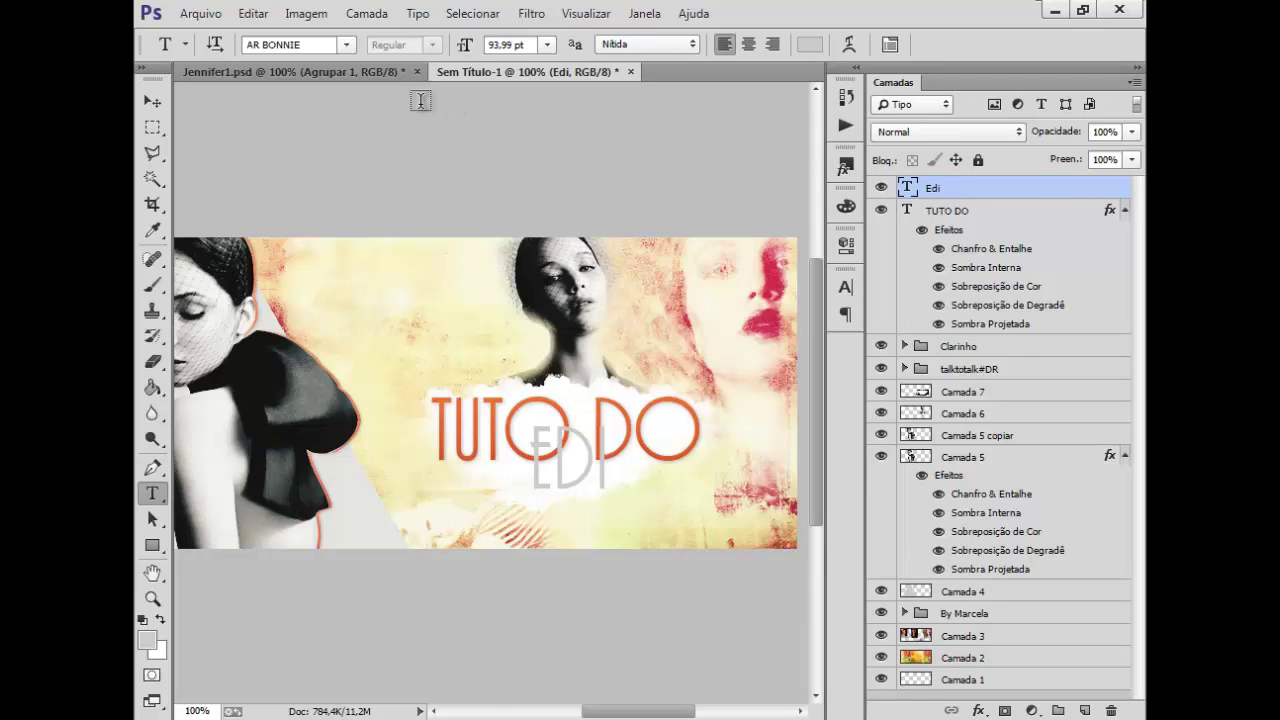
Compare the title text and dotted line in the Jennifer1.psd example with the new cover.
click(382, 78)
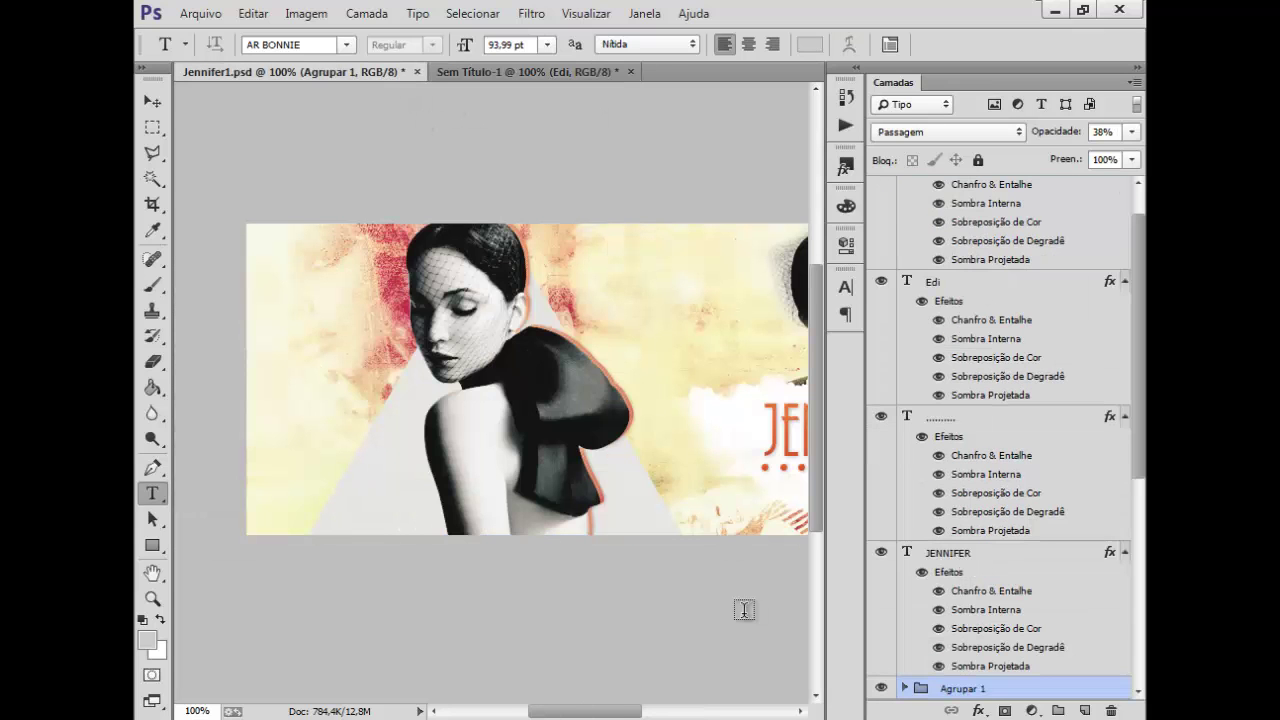
drag(630, 712, 679, 713)
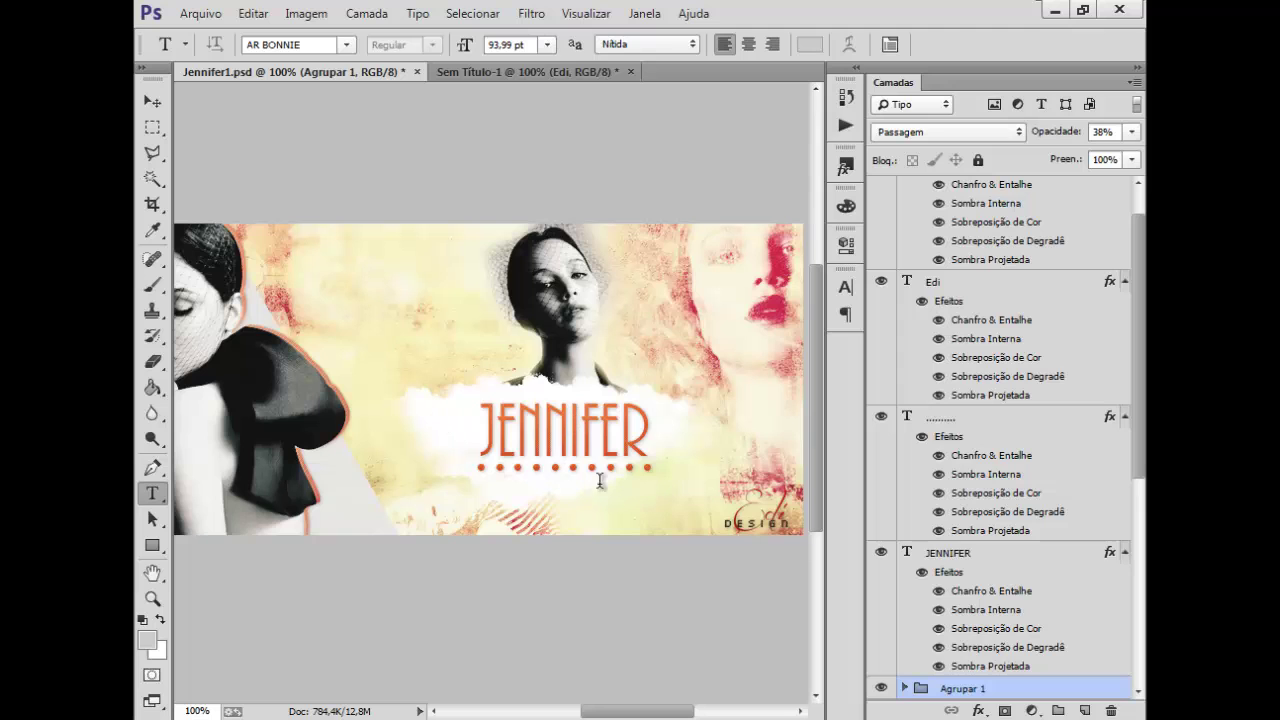
click(549, 72)
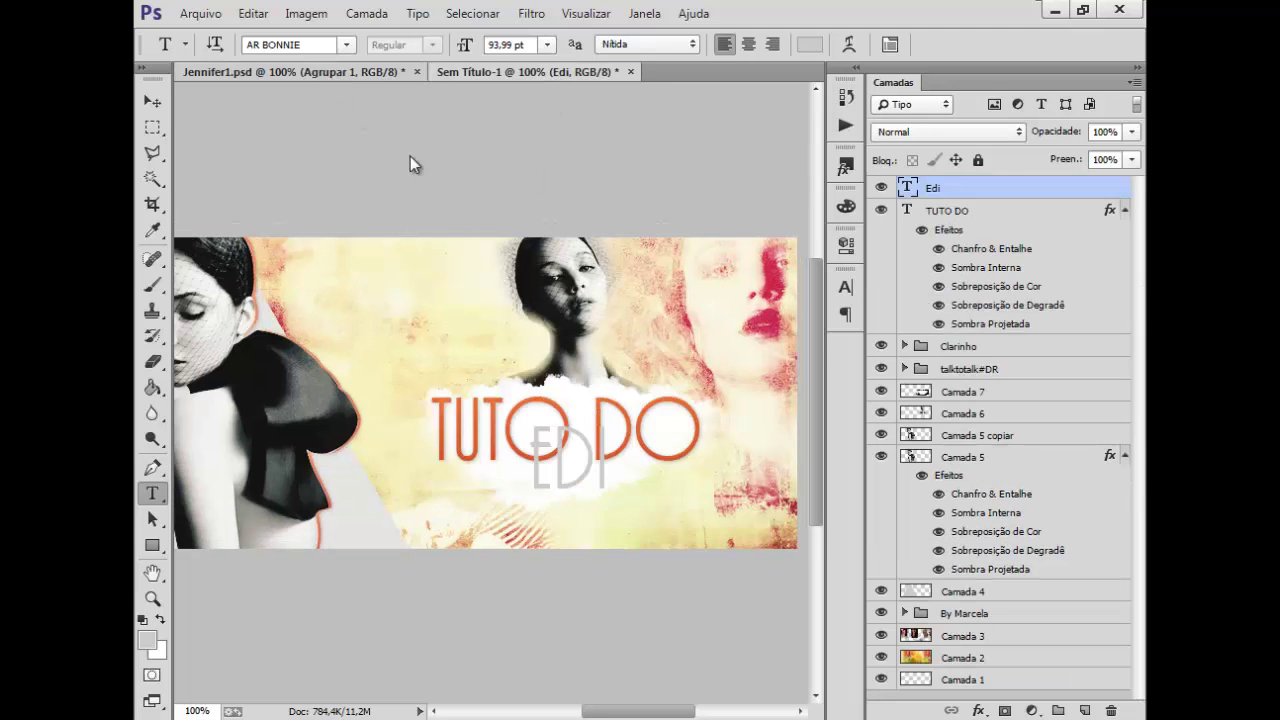
key(ctrl+Tab)
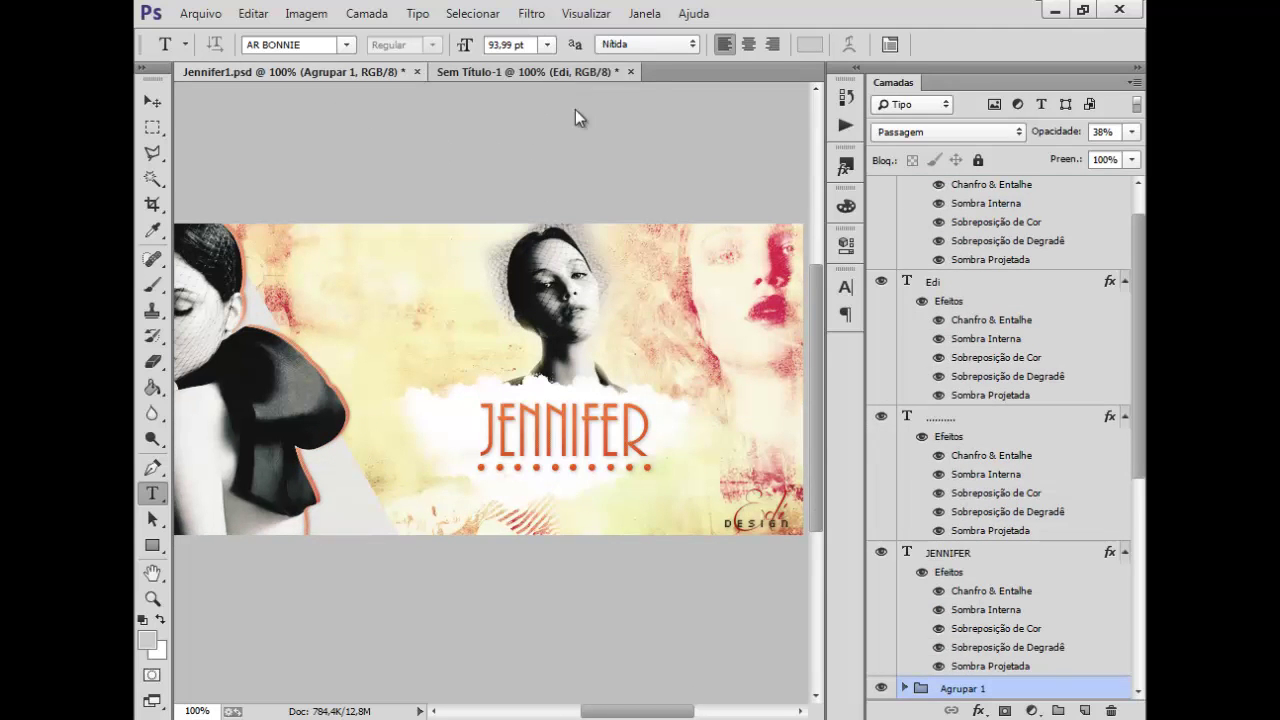
key(ctrl+Tab)
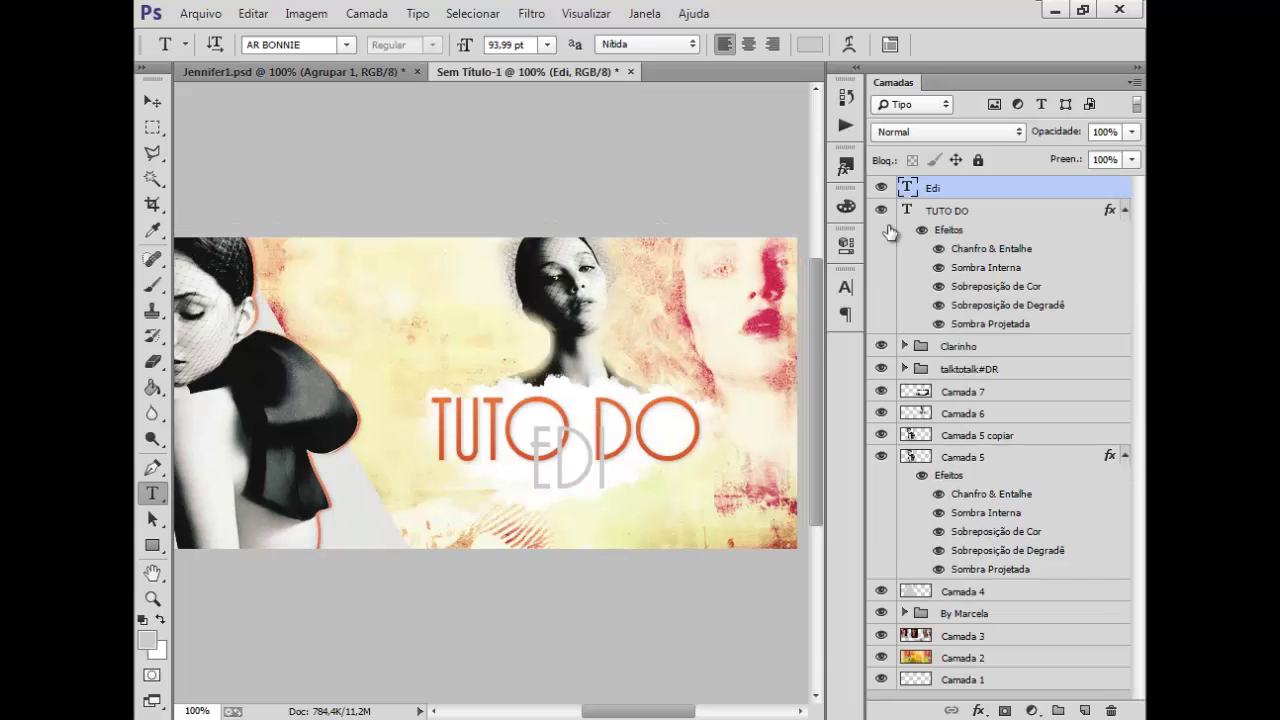
Try the orange preset style on the EDI text layer.
click(846, 165)
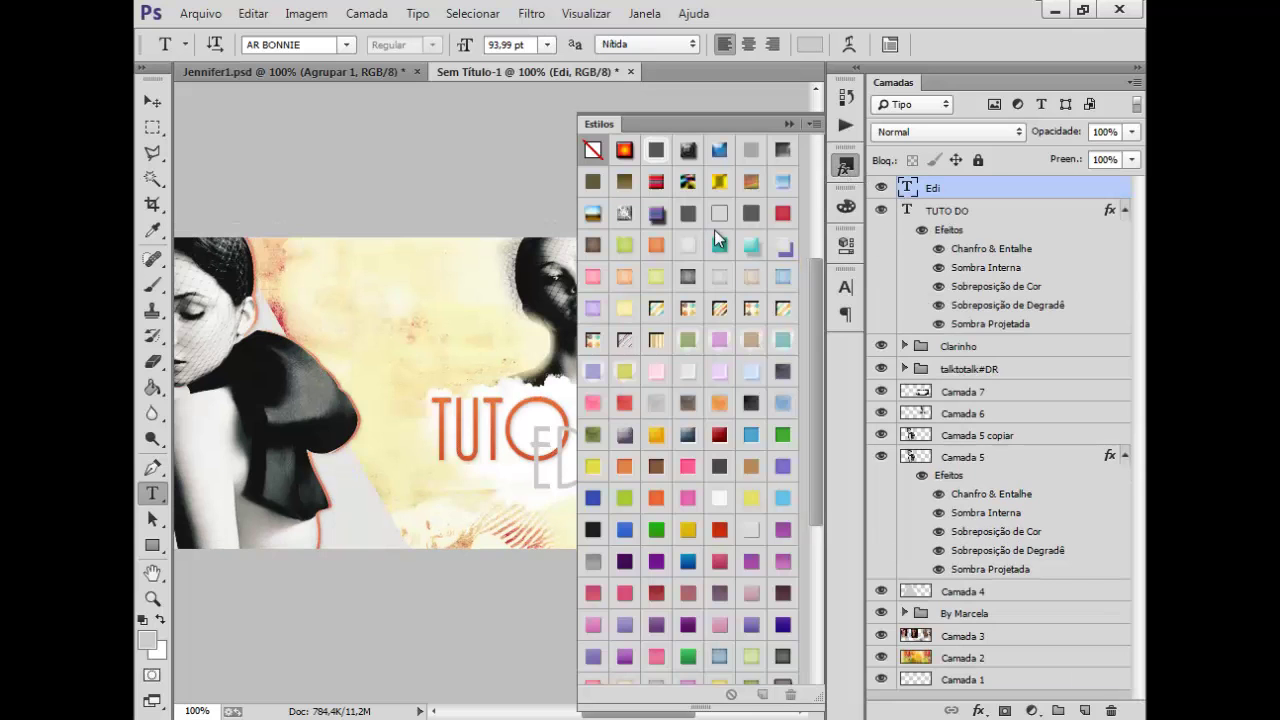
click(652, 242)
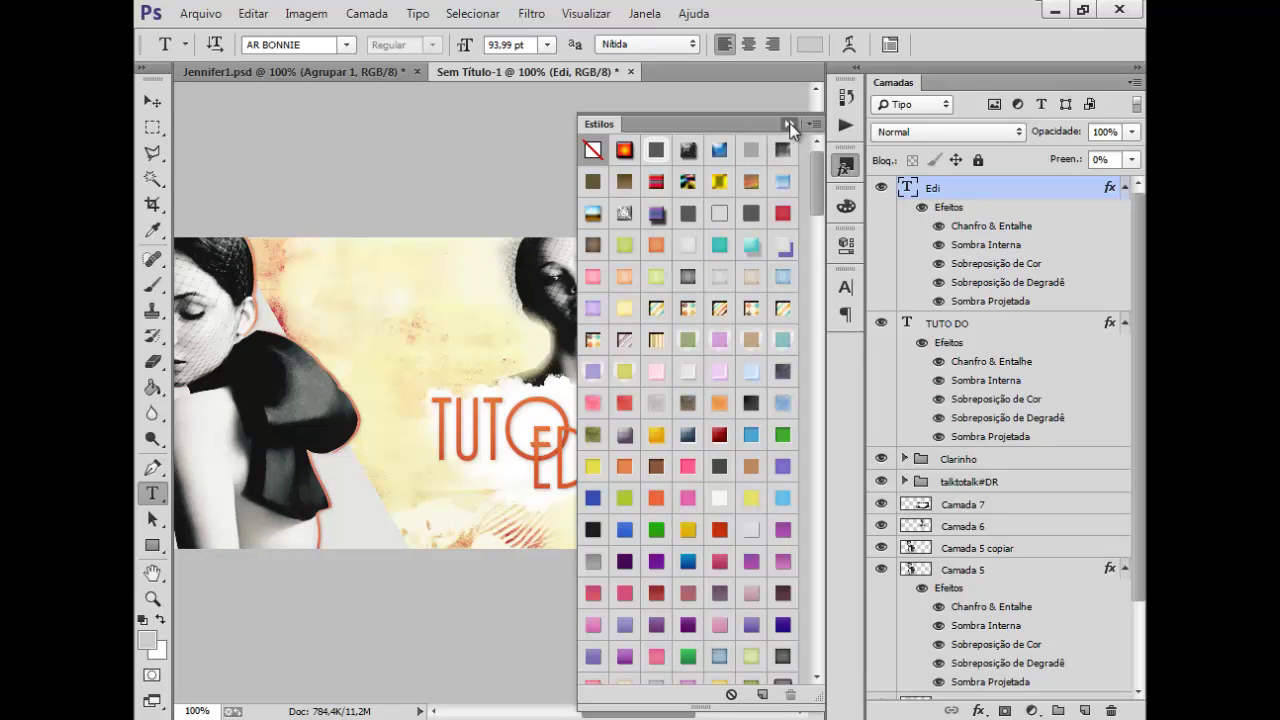
click(789, 124)
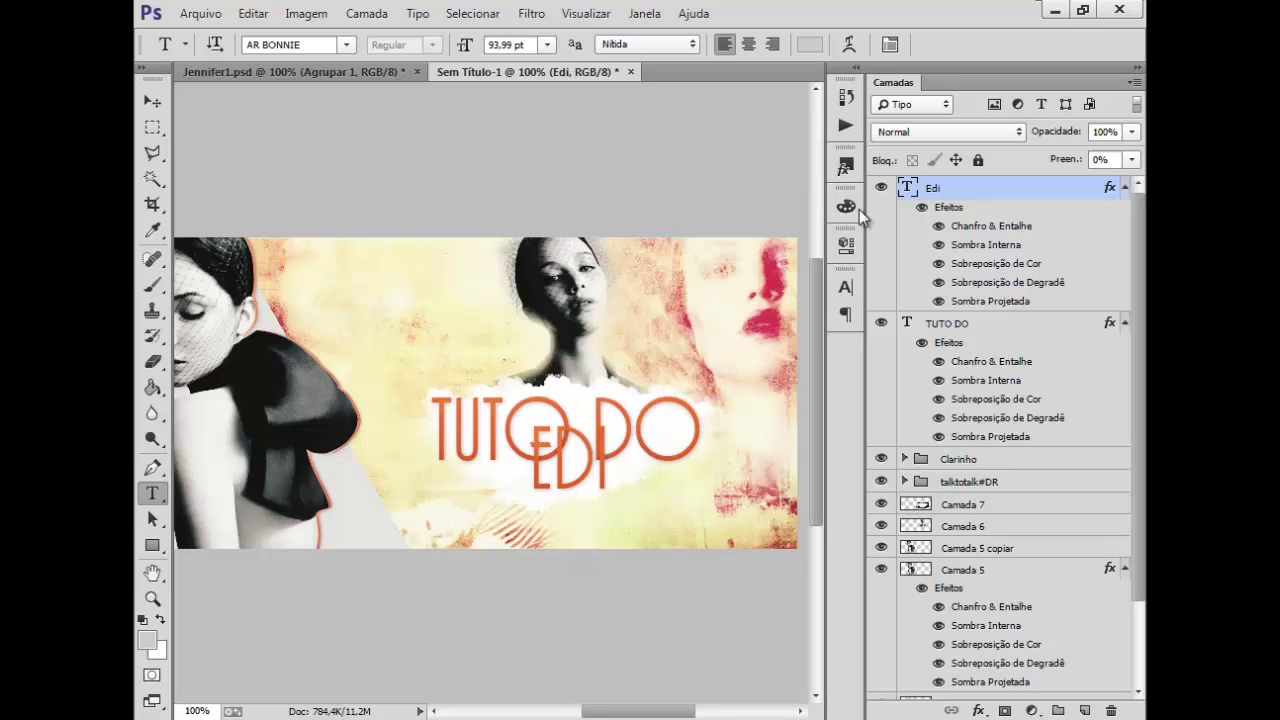
Apply the dark brown preset style to the EDI text layer in place of the orange one.
click(845, 165)
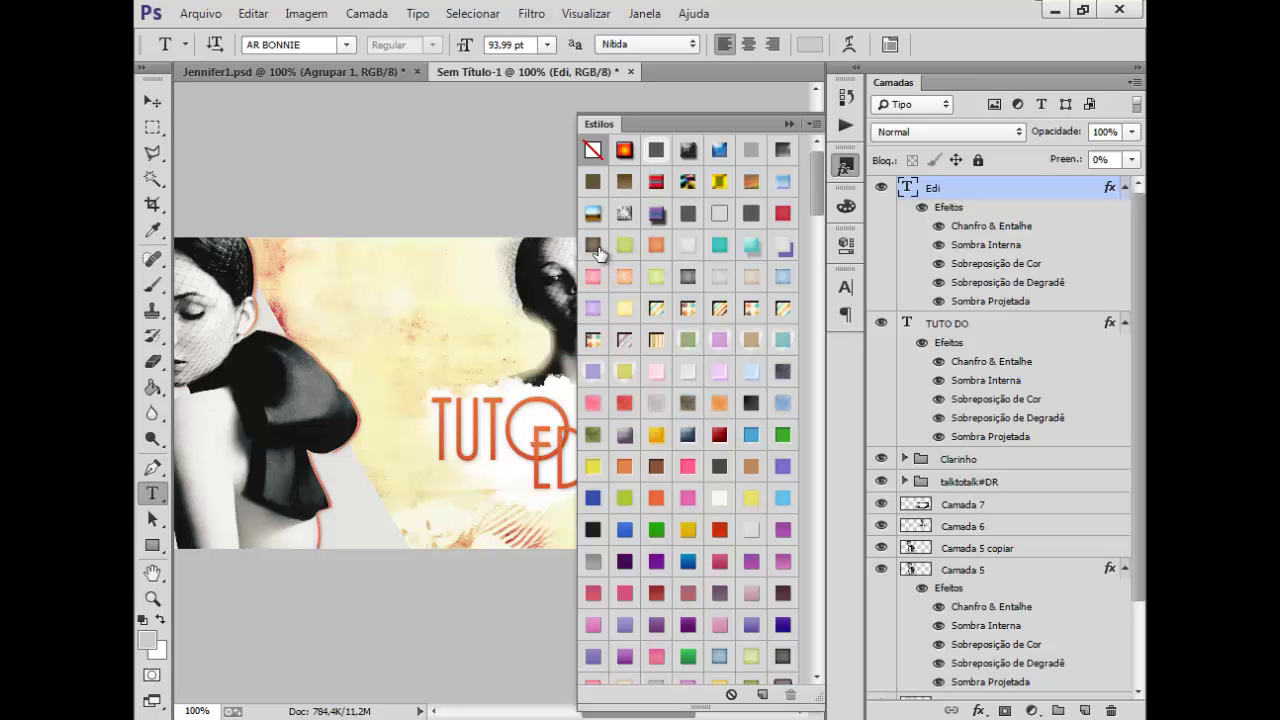
click(593, 245)
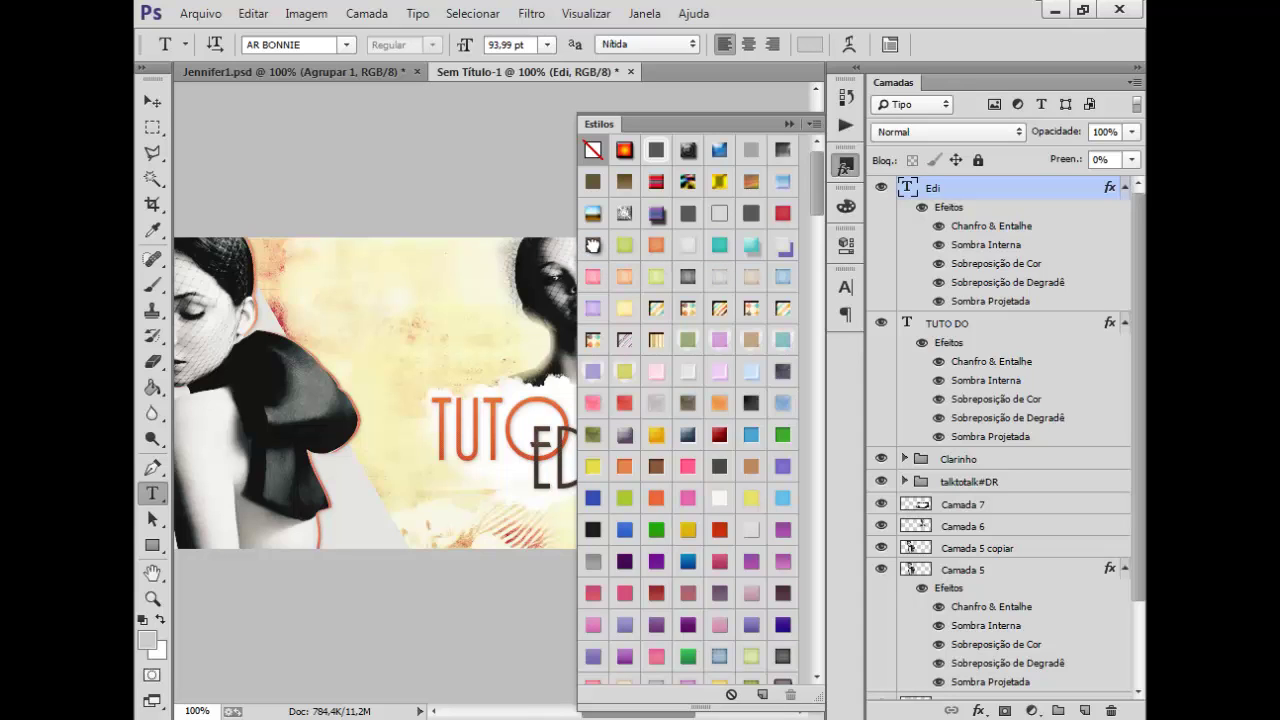
click(776, 214)
click(594, 246)
click(789, 124)
Nudge the EDI text a few pixels up and slightly to the right over the TUTO DO title.
click(152, 101)
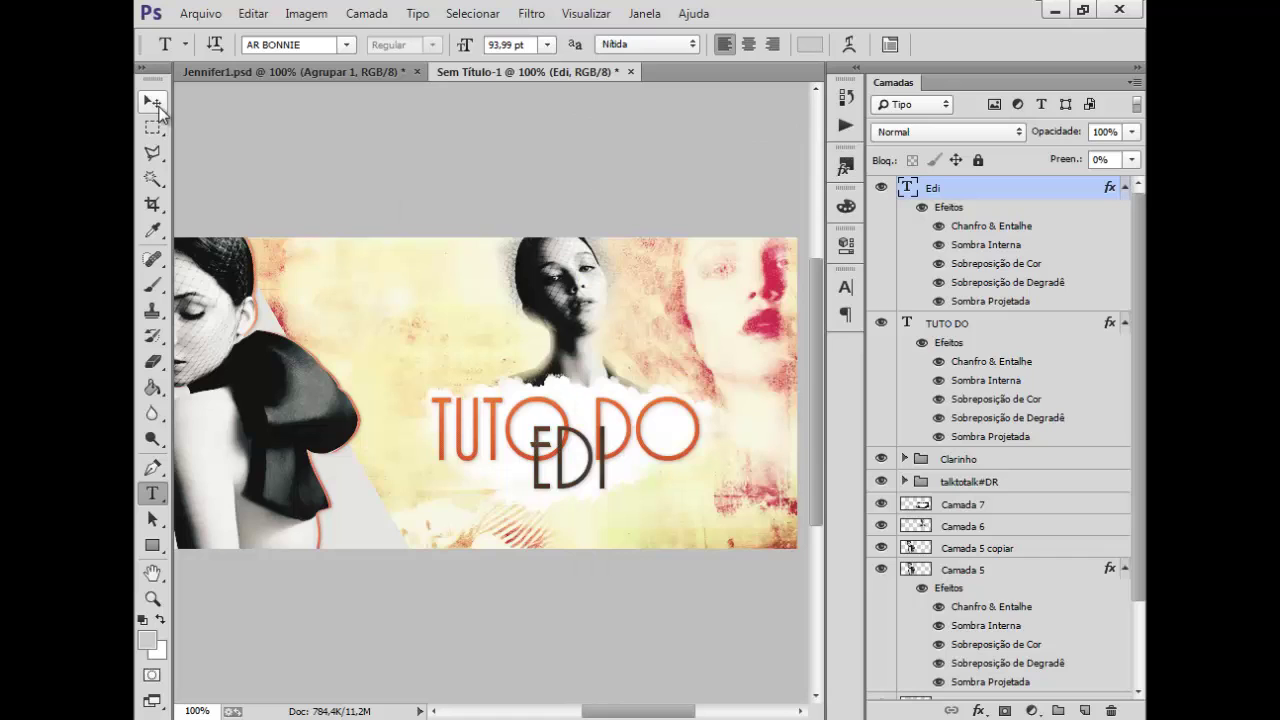
drag(561, 450, 565, 452)
key(Up)
key(Up)
key(Up)
key(Up)
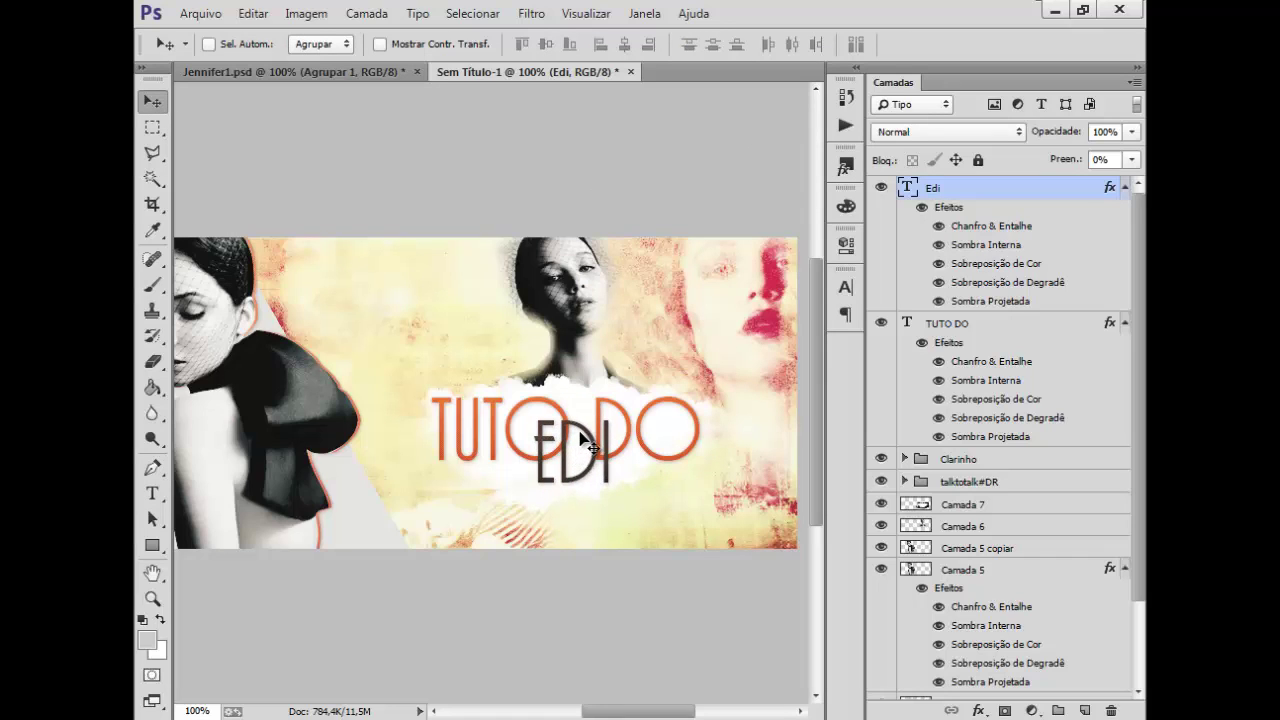
key(Left)
key(Left)
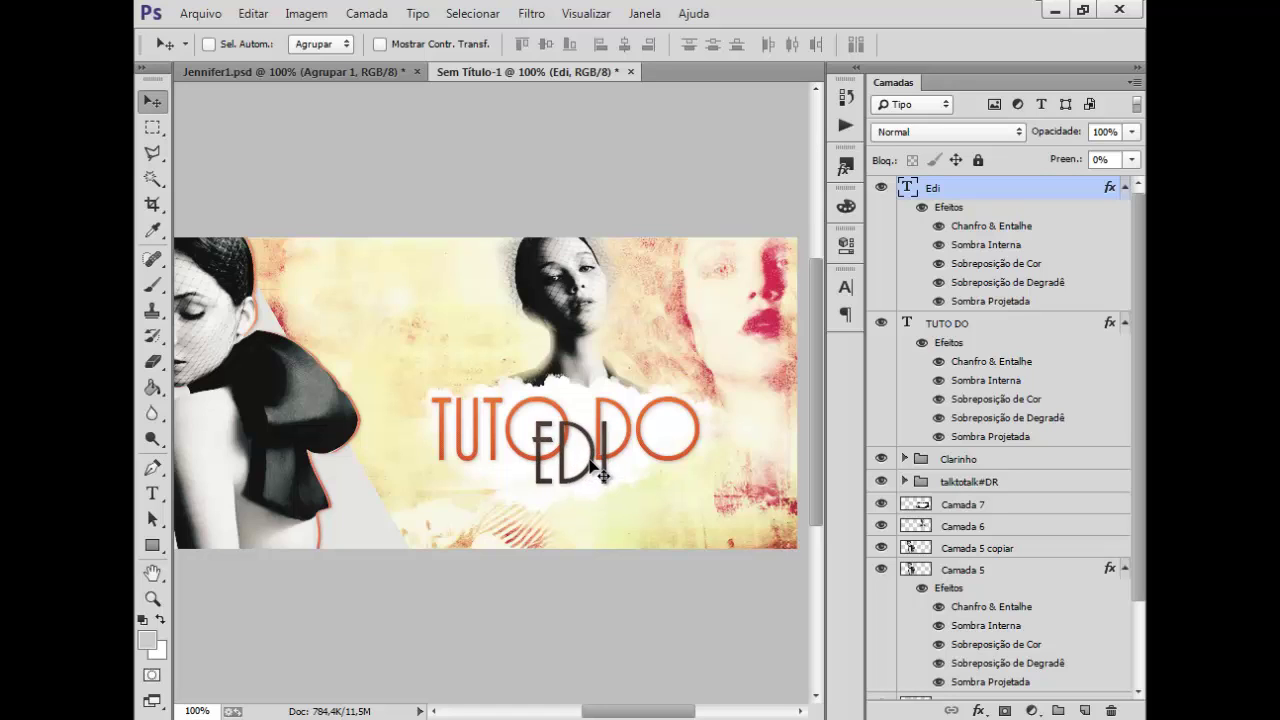
shift+click(953, 331)
key(ctrl+t)
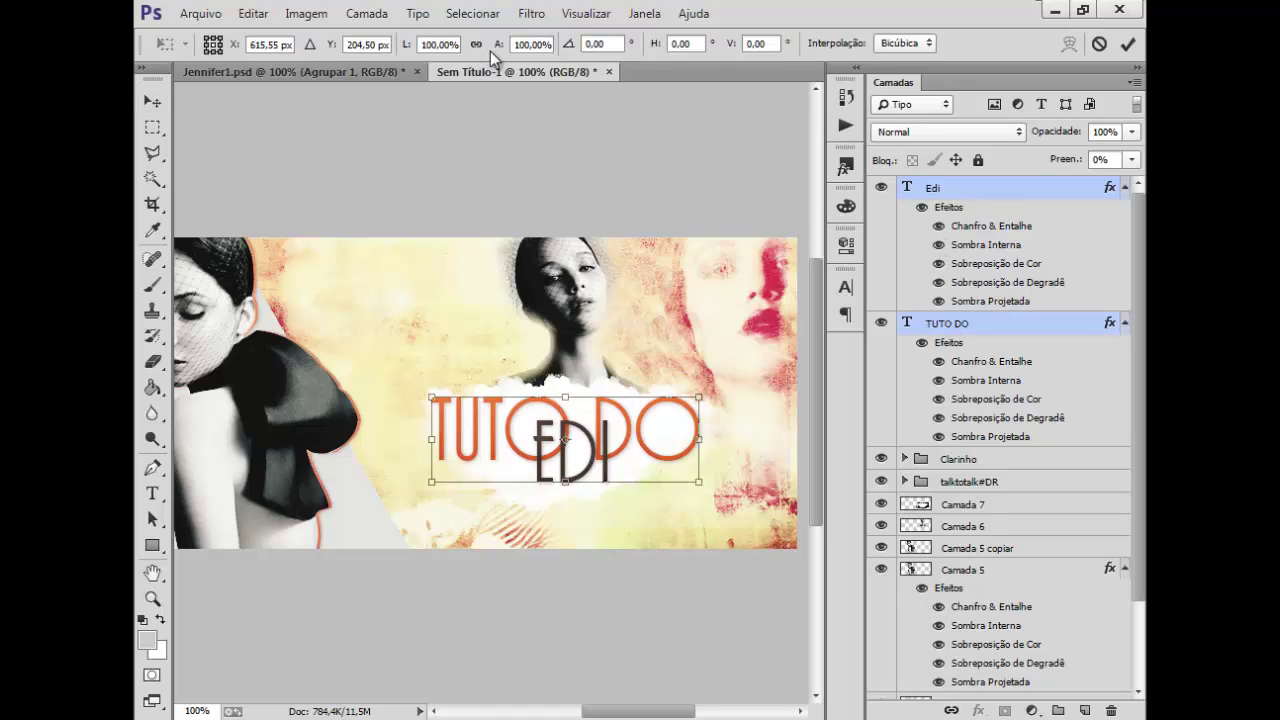
key(Return)
Scale the TUTO DO text layer proportionally to 74%.
click(998, 324)
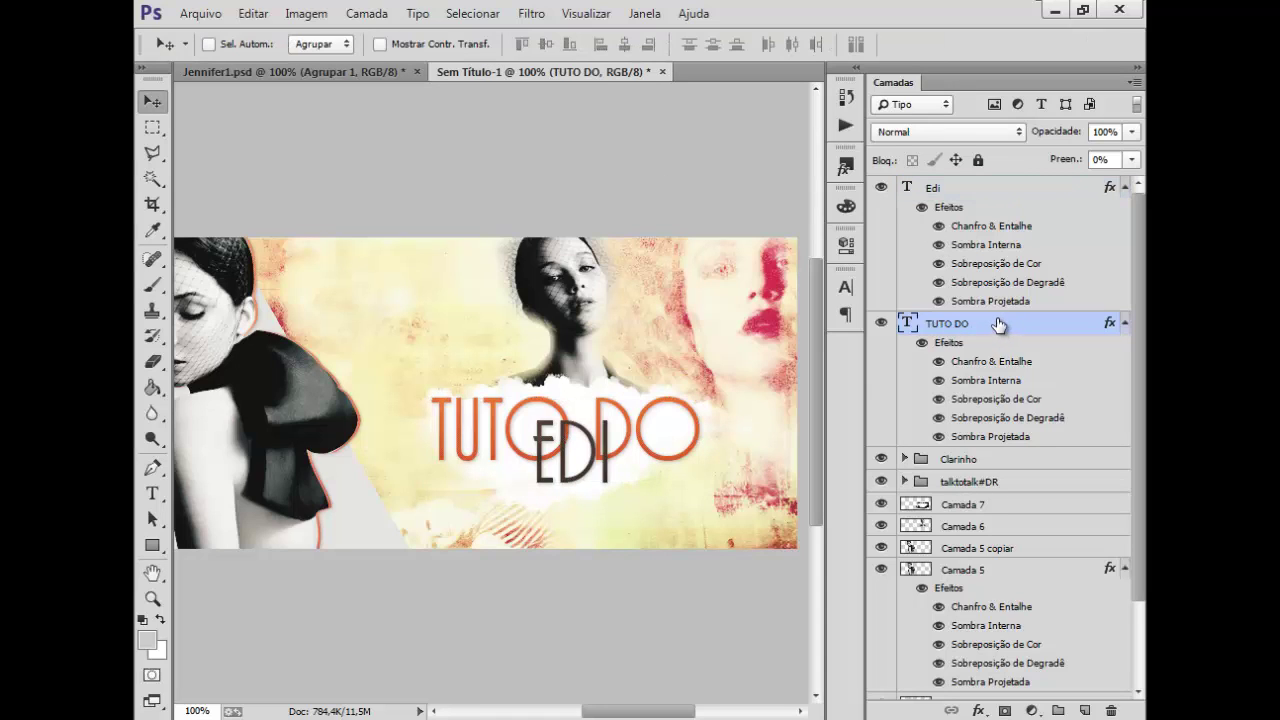
key(ctrl+t)
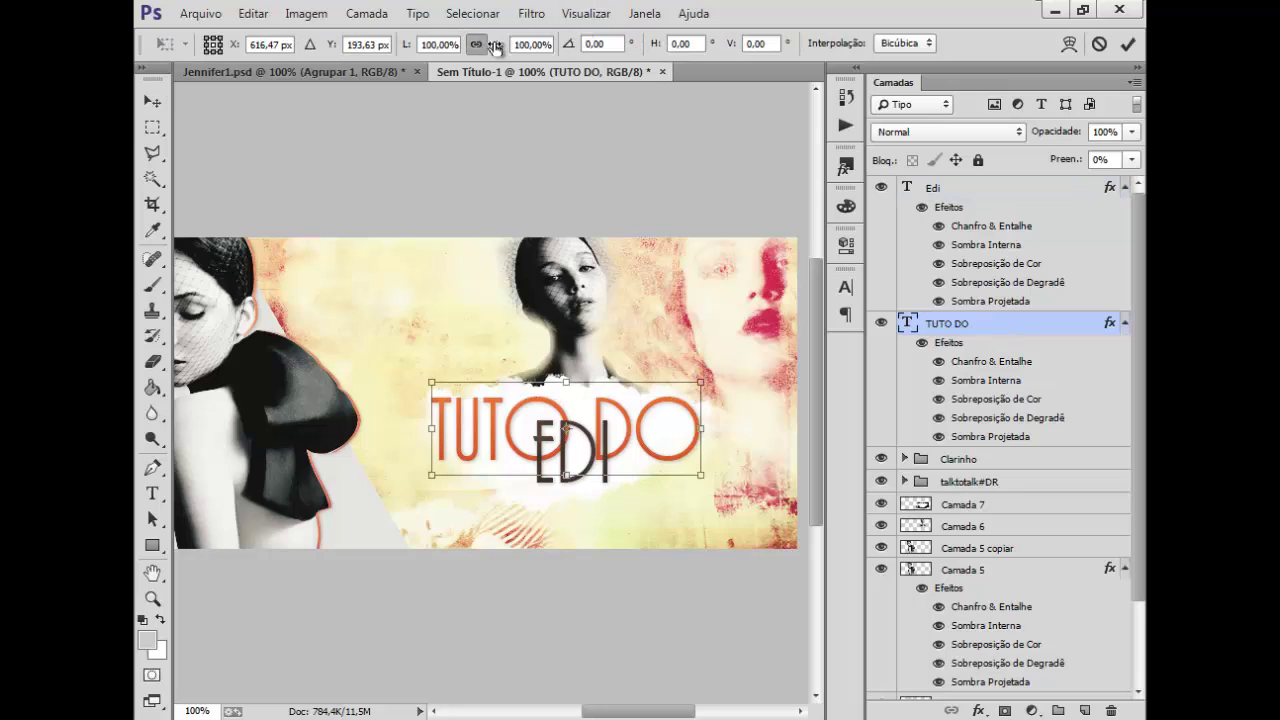
drag(495, 48, 472, 48)
key(Return)
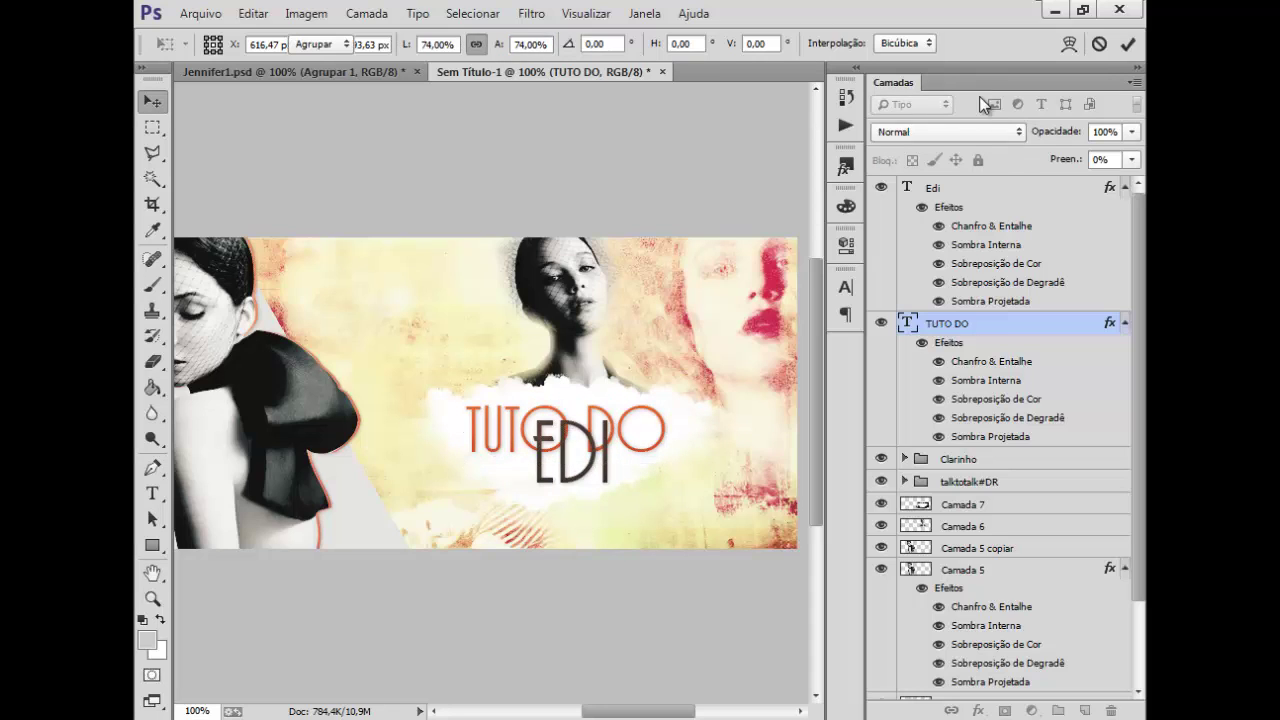
Scale the EDI text layer proportionally to 59% and move it slightly up over the TUTO DO title.
click(985, 188)
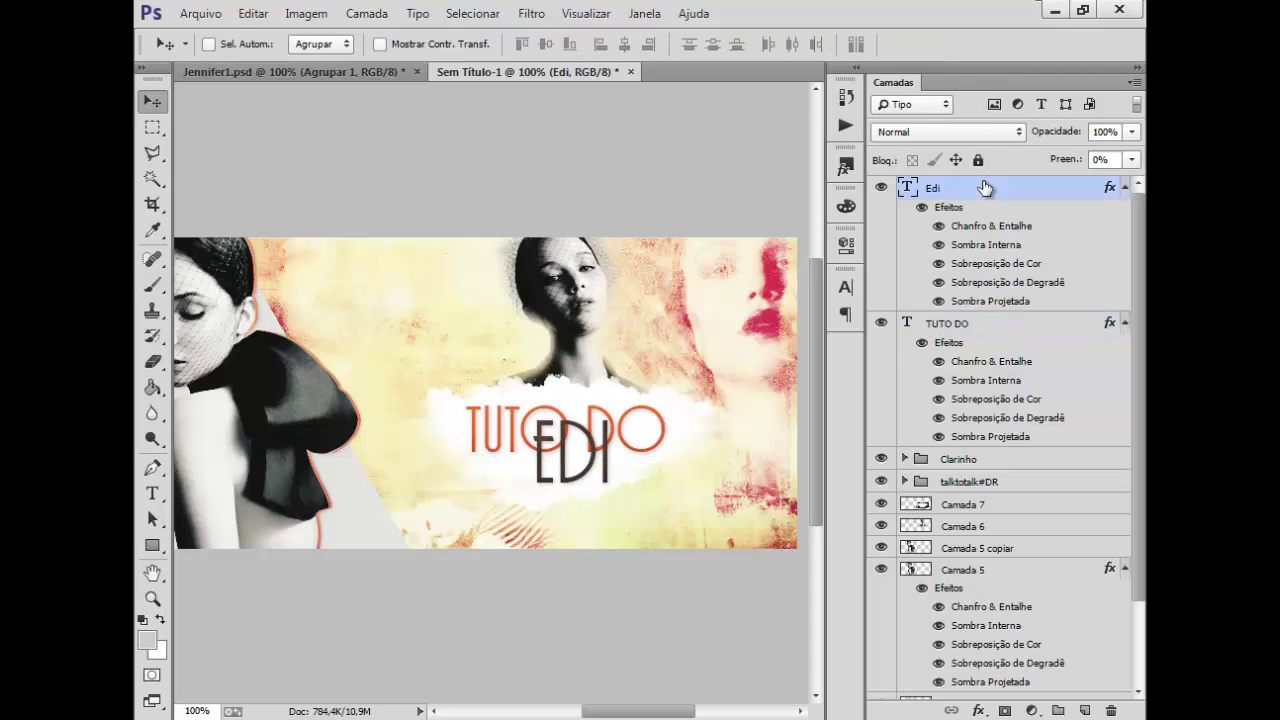
key(ctrl+t)
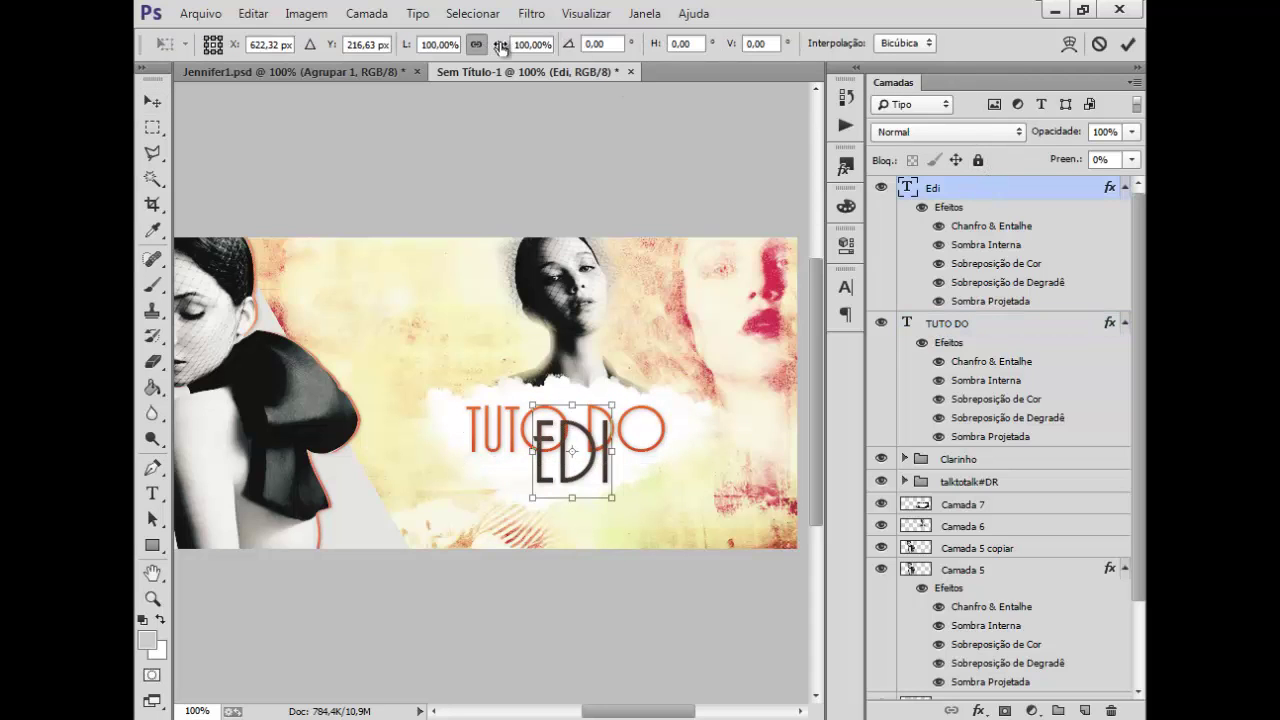
drag(498, 48, 460, 38)
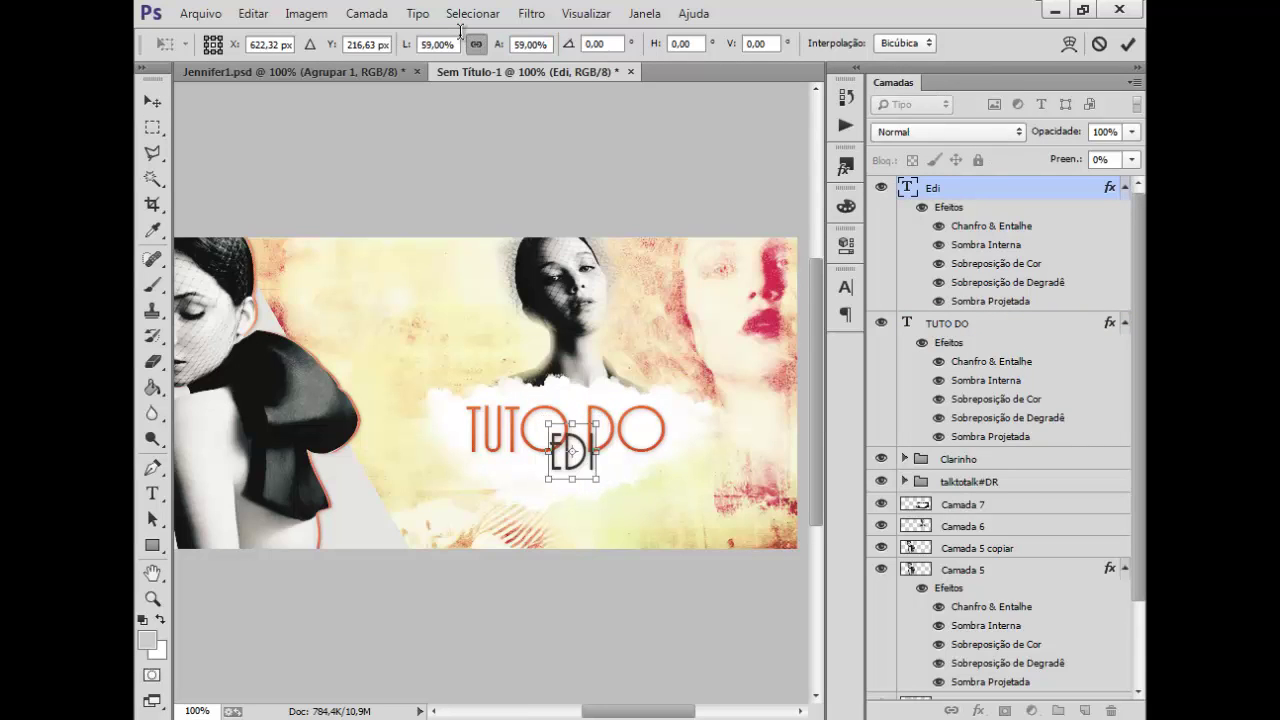
key(Return)
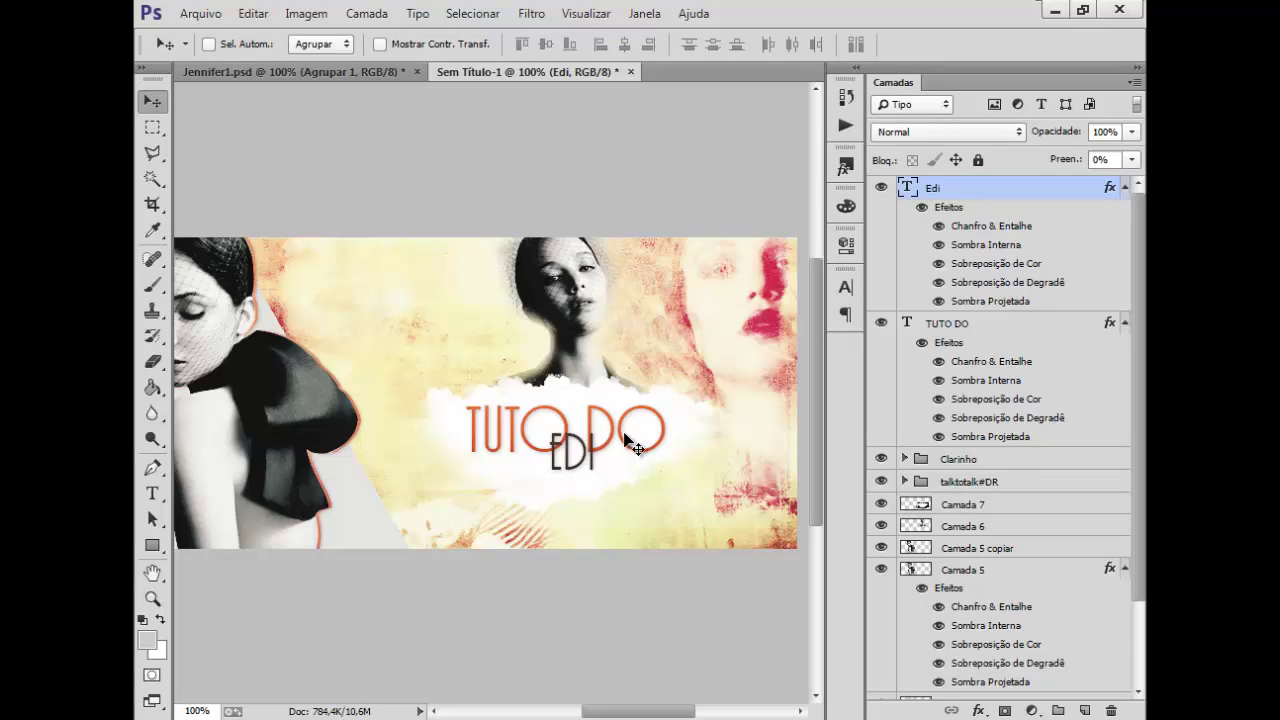
drag(717, 401, 720, 394)
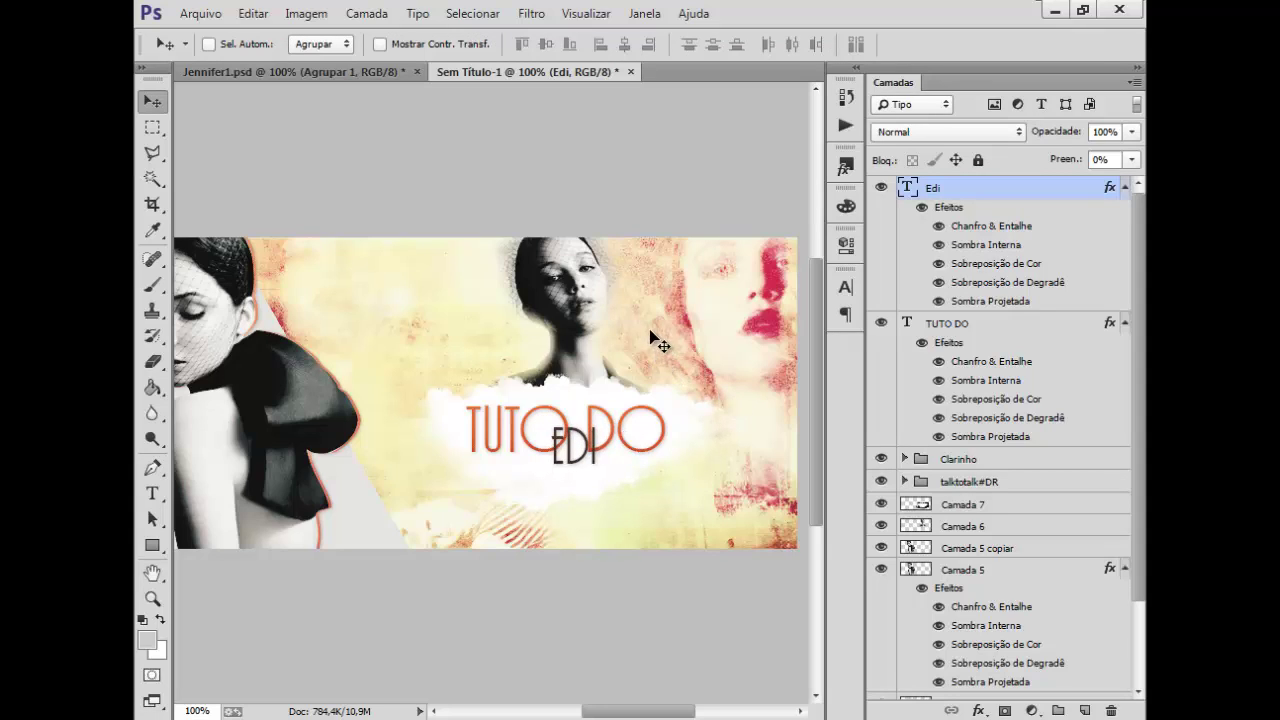
Enlarge the EDI text layer proportionally to 123%.
key(ctrl+t)
click(476, 44)
drag(498, 45, 520, 49)
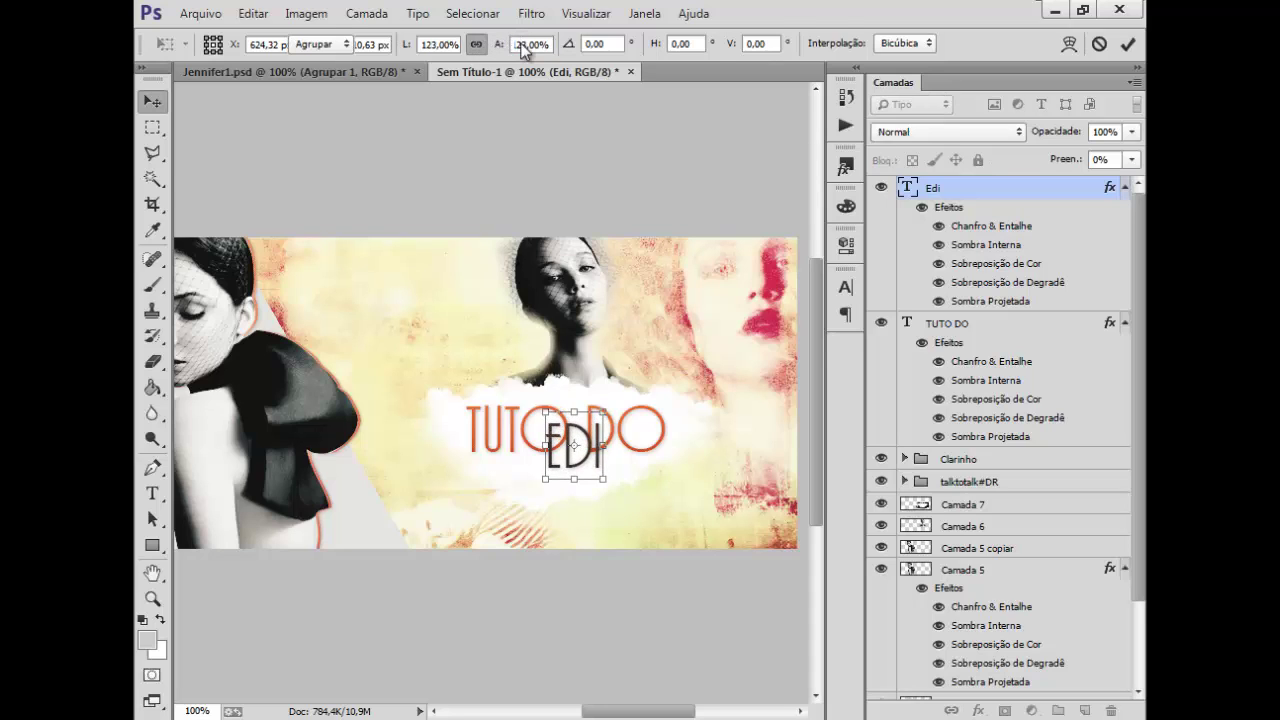
key(Return)
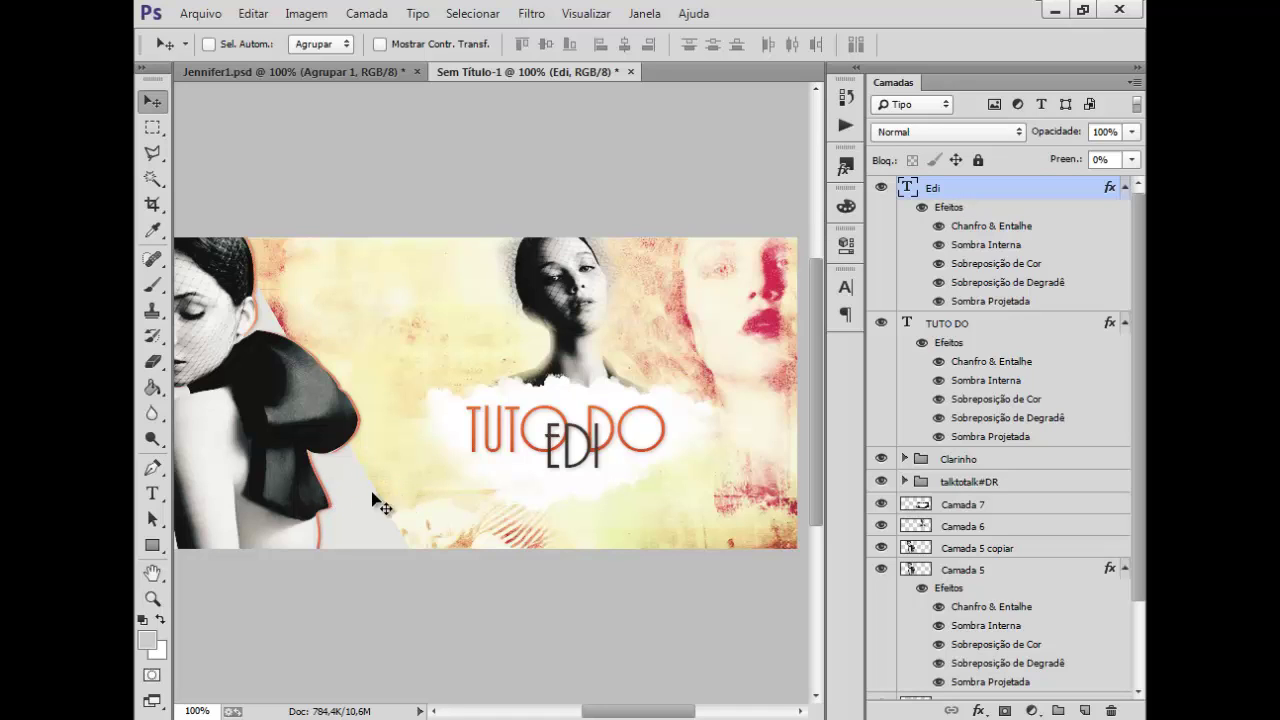
Add a text layer with a row of eleven periods in AR BONNIE at 93,99 pt below the title on the cloud.
click(153, 493)
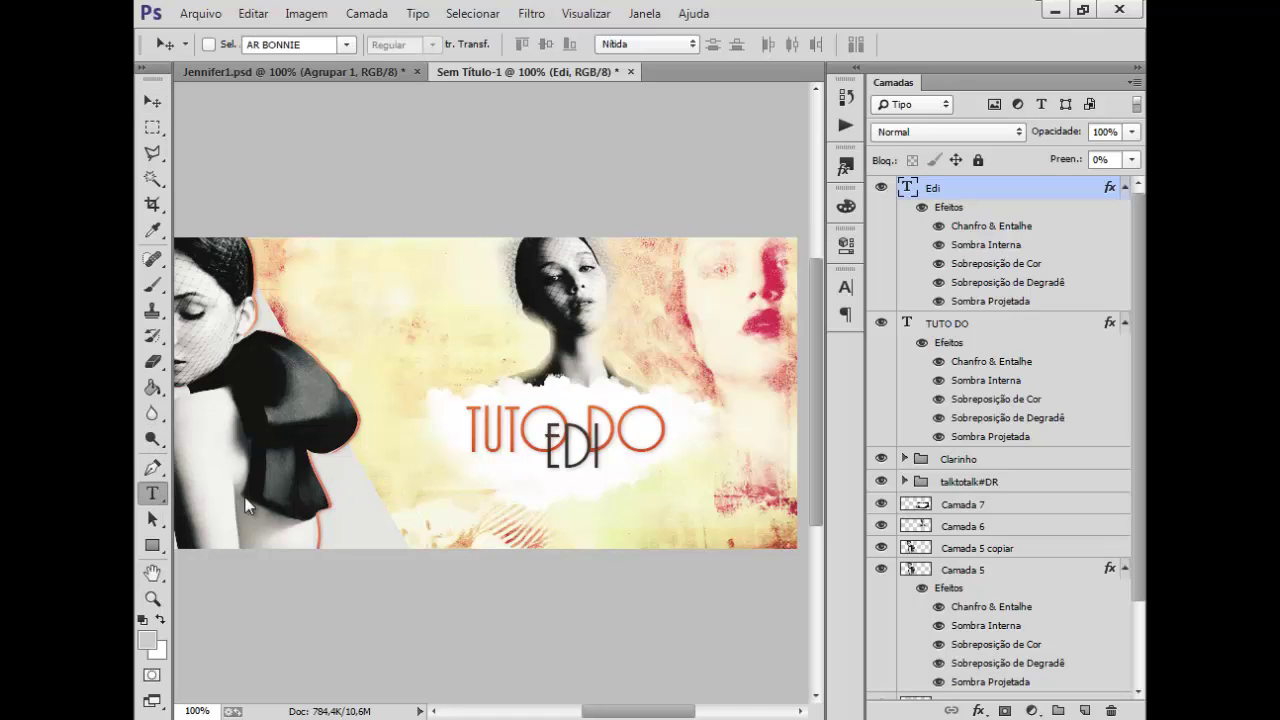
click(474, 487)
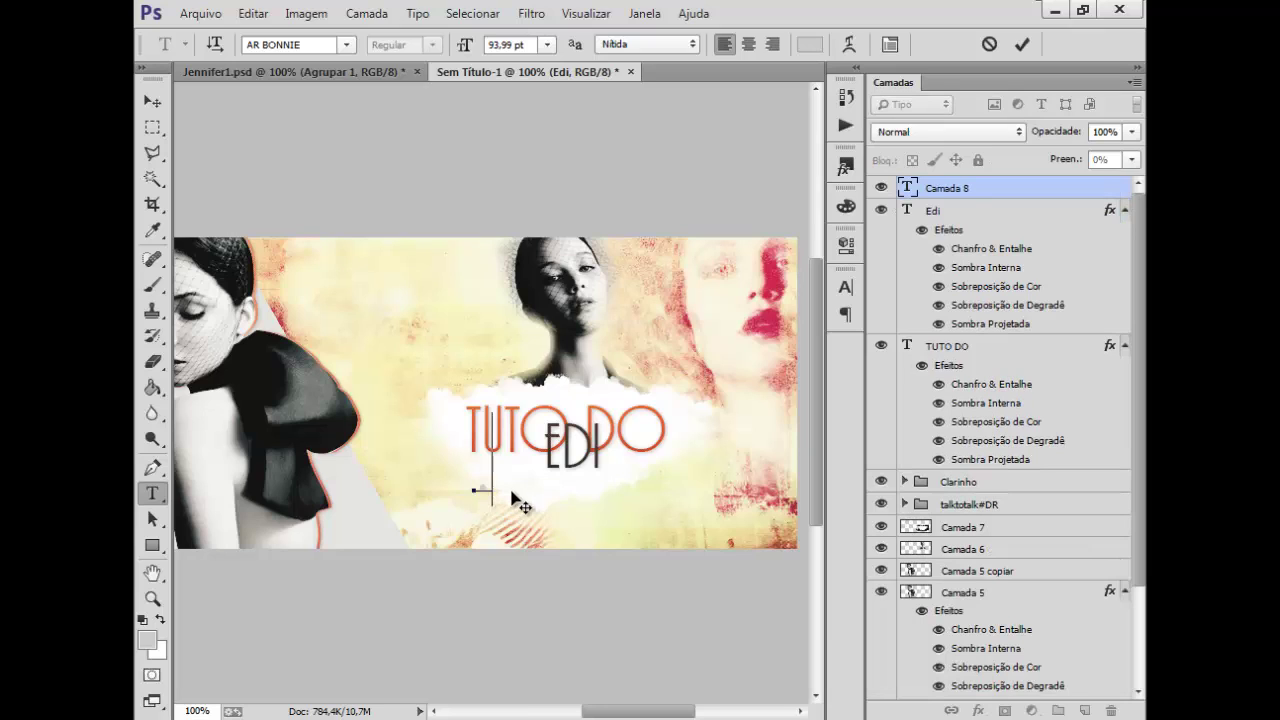
key(BackSpace)
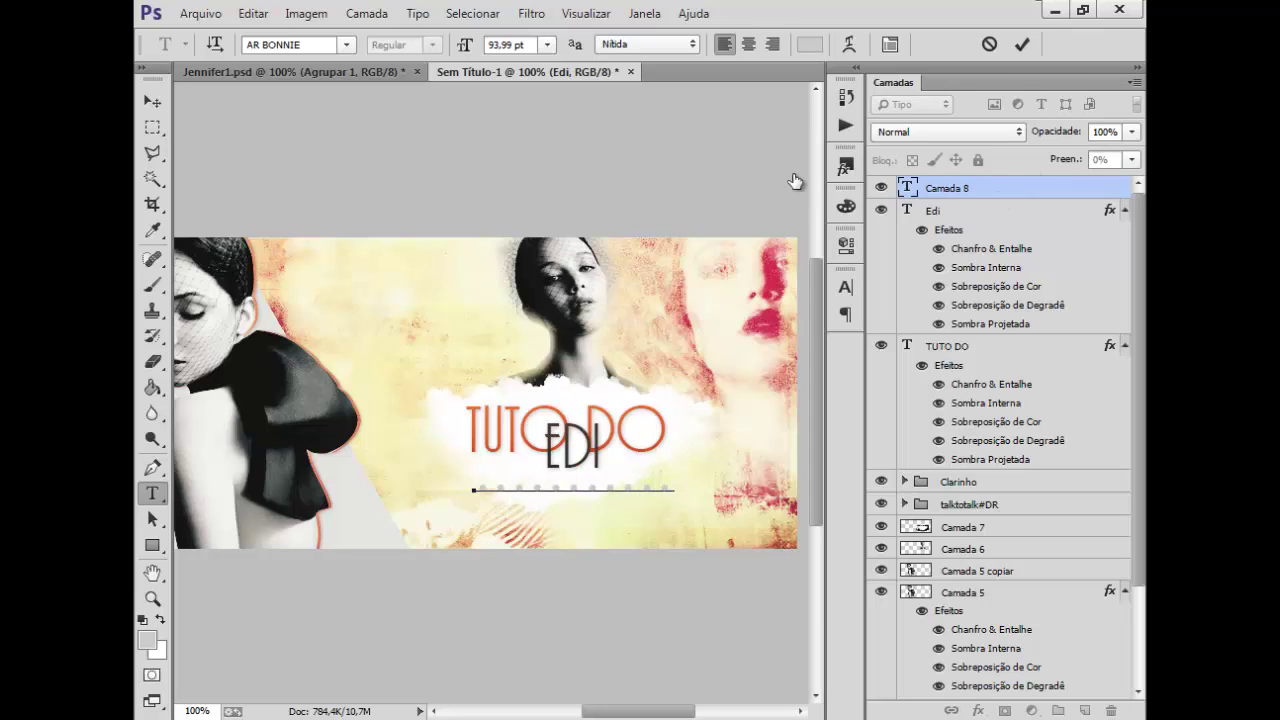
click(152, 101)
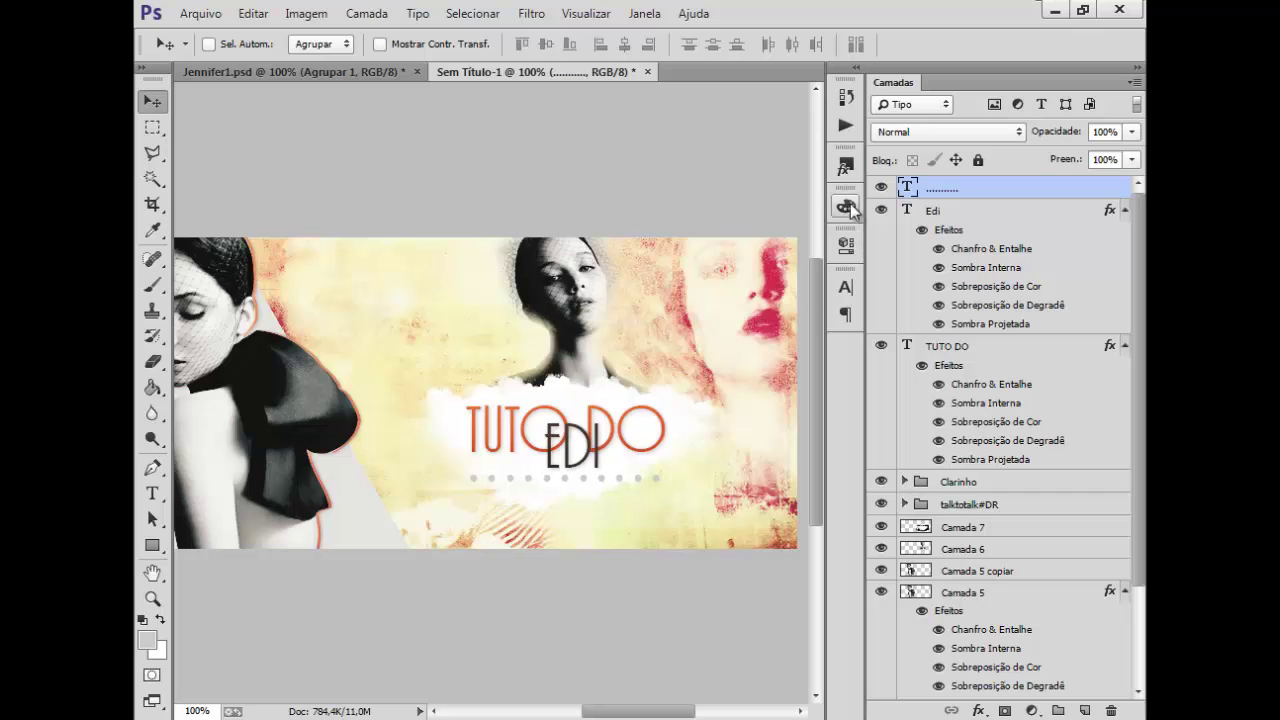
Apply the orange preset style to the dotted-line text layer.
click(846, 166)
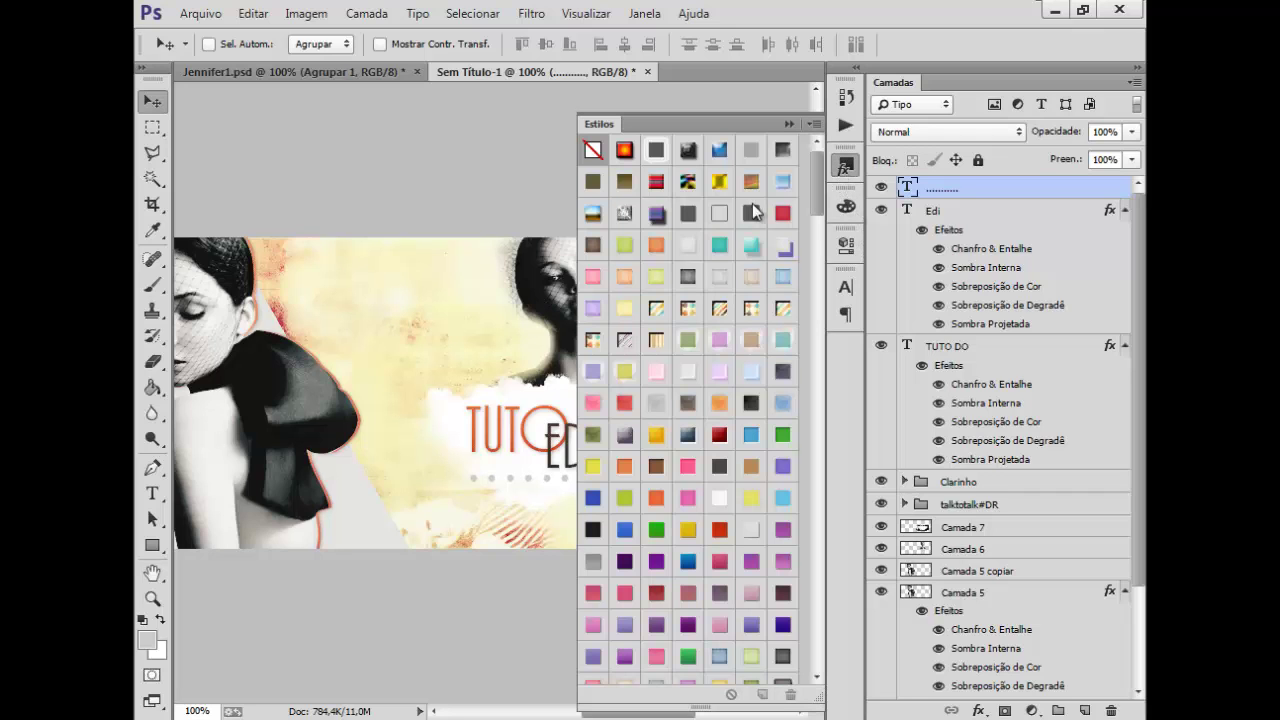
click(657, 245)
click(787, 124)
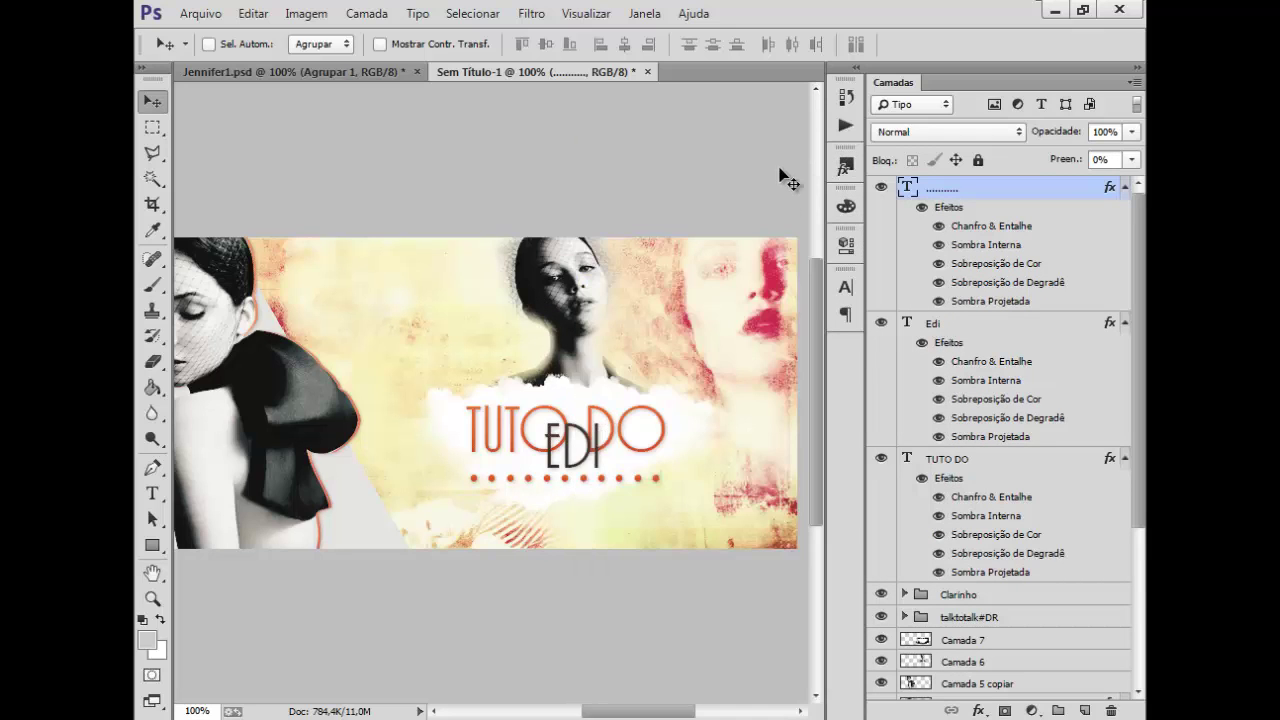
Review the finished cover across its width and switch to the Facebook page in the browser.
drag(663, 711, 668, 471)
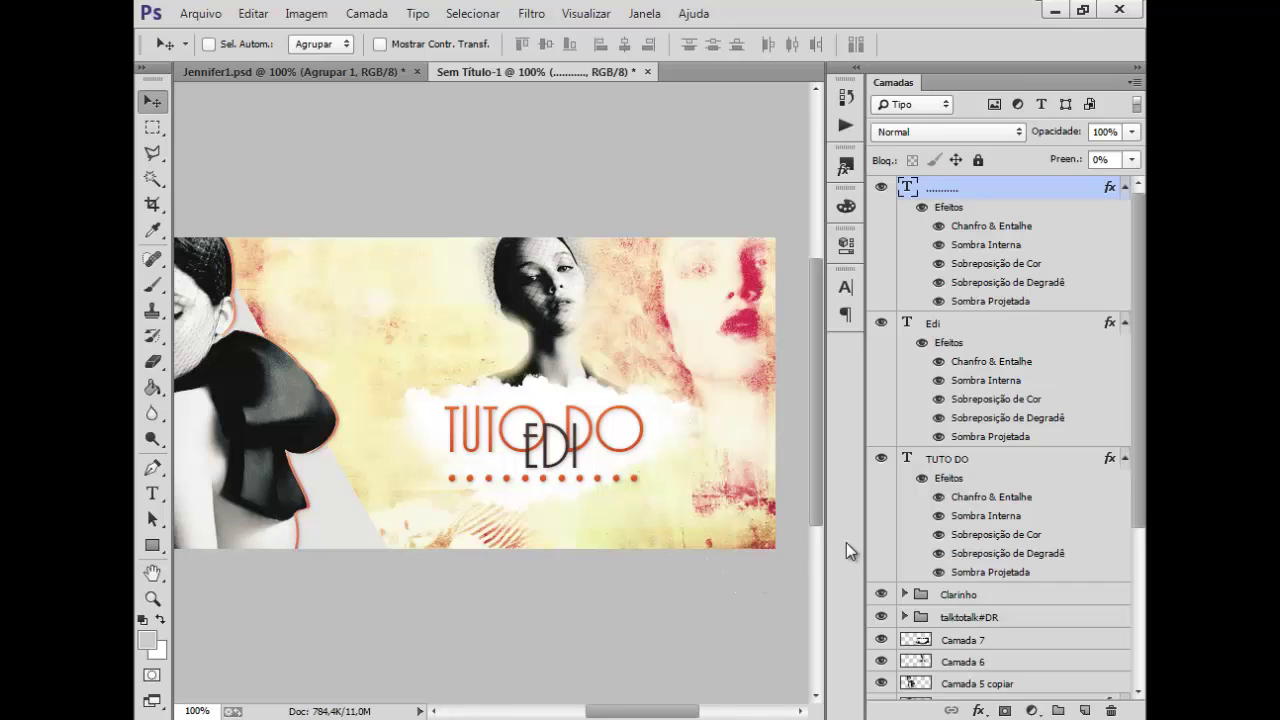
drag(612, 712, 585, 712)
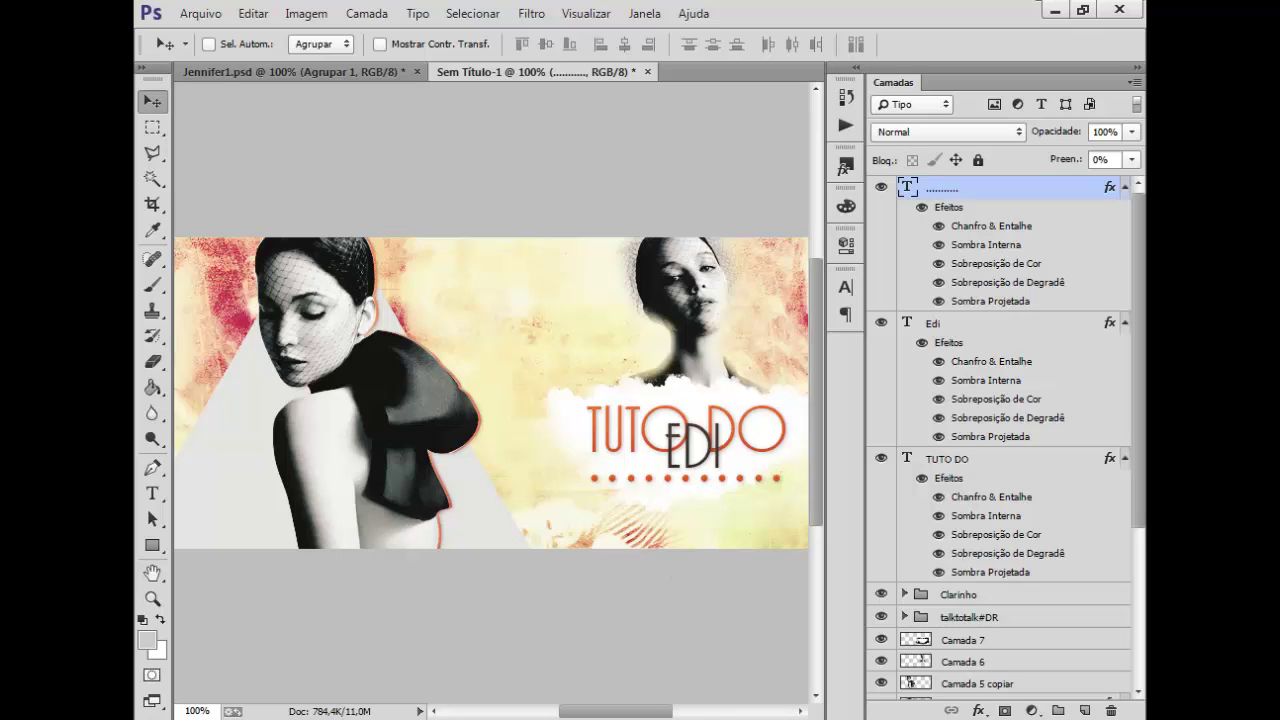
key(alt+Tab)
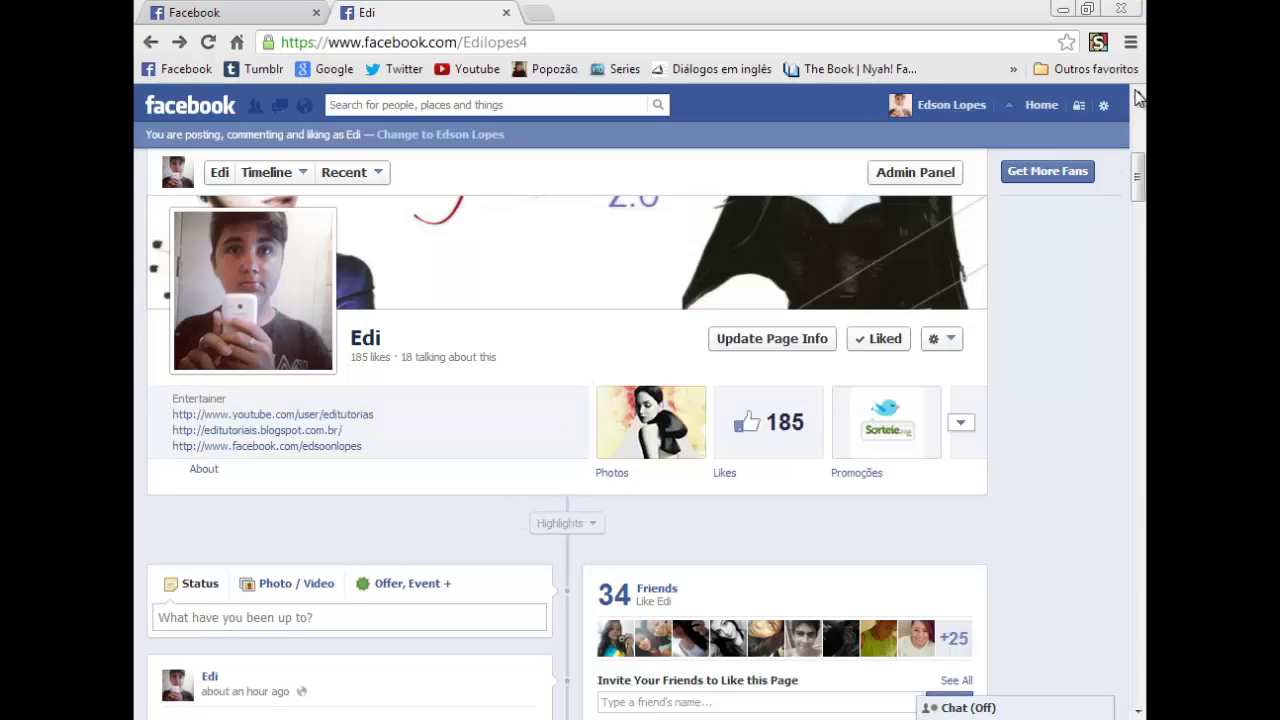